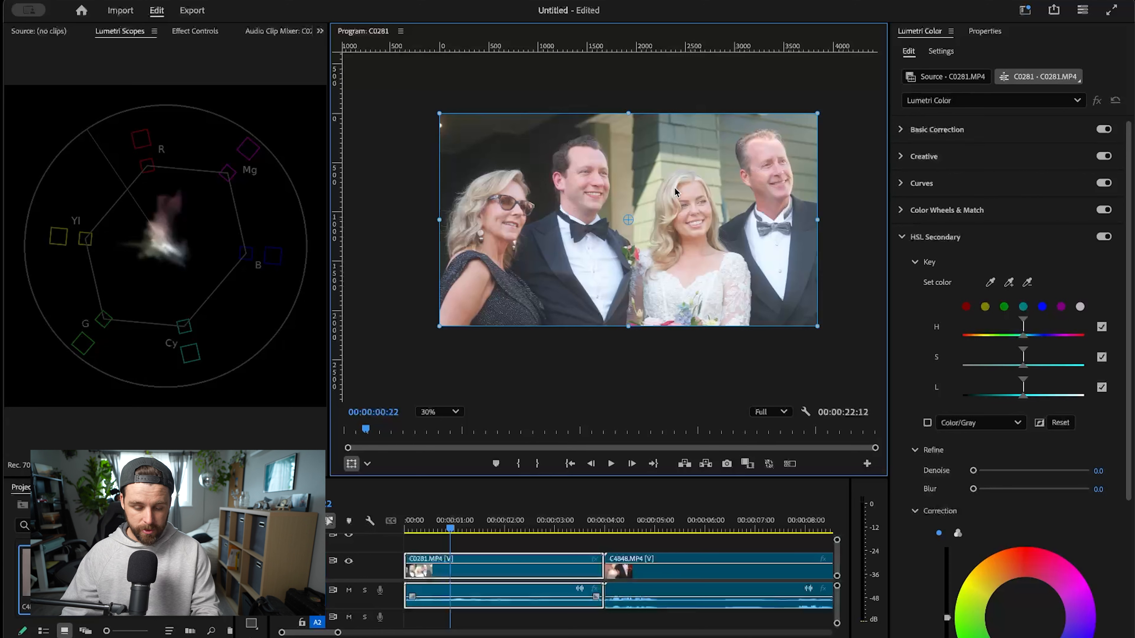
# - Delete the audio of both clips from the timeline and return the playhead to the start
pyautogui.click(626, 626)
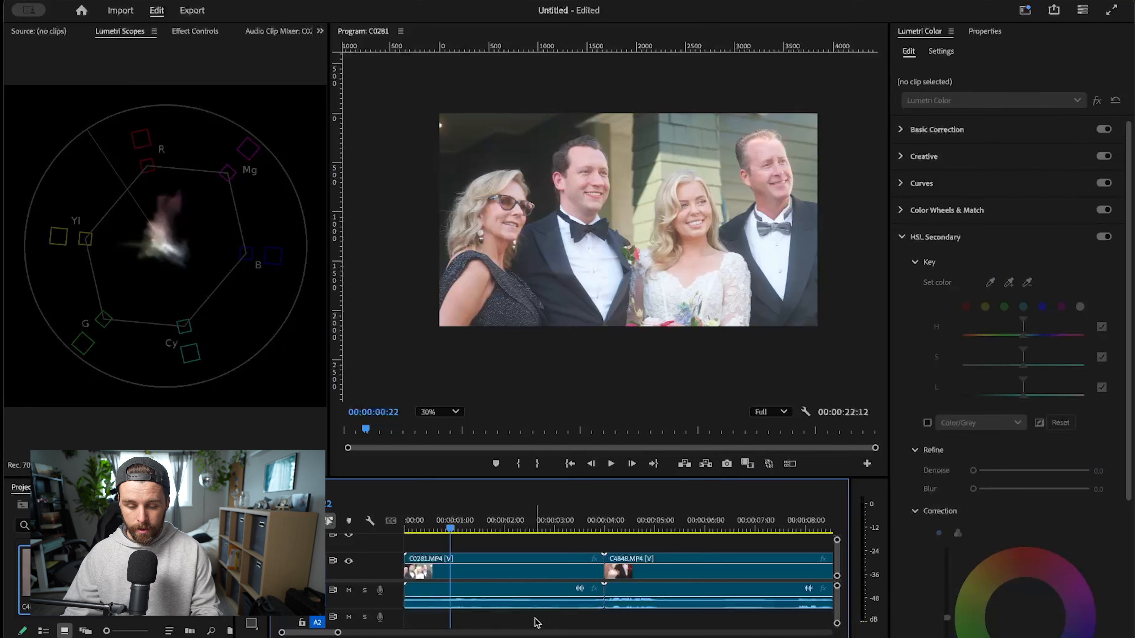
pyautogui.moveTo(534, 619); pyautogui.dragTo(655, 605)
pyautogui.press('Delete')
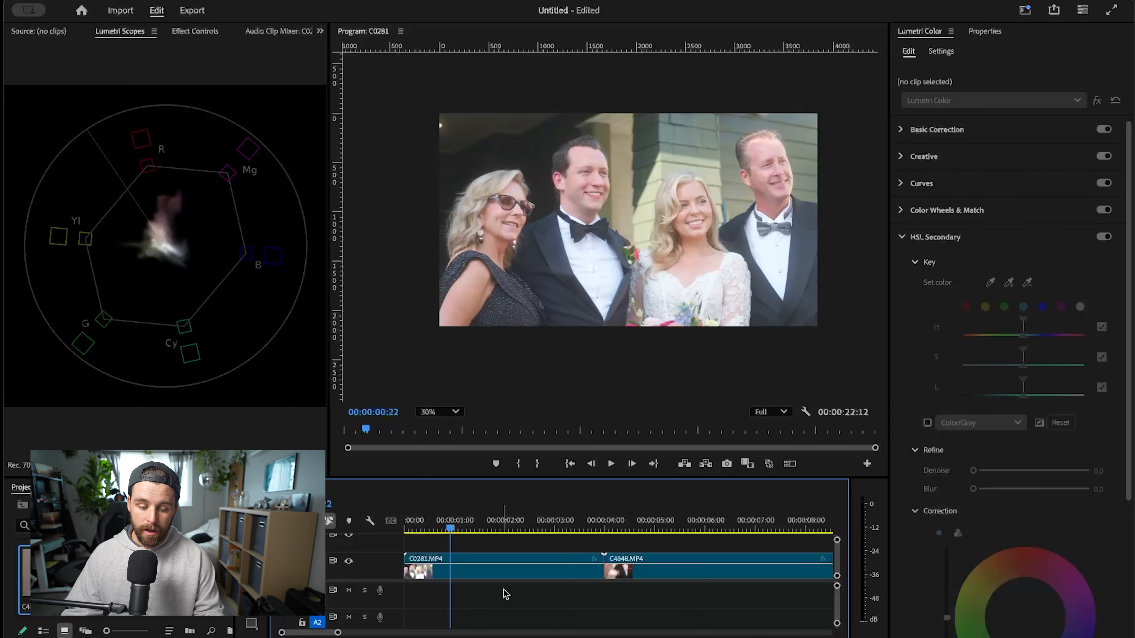
pyautogui.click(406, 530)
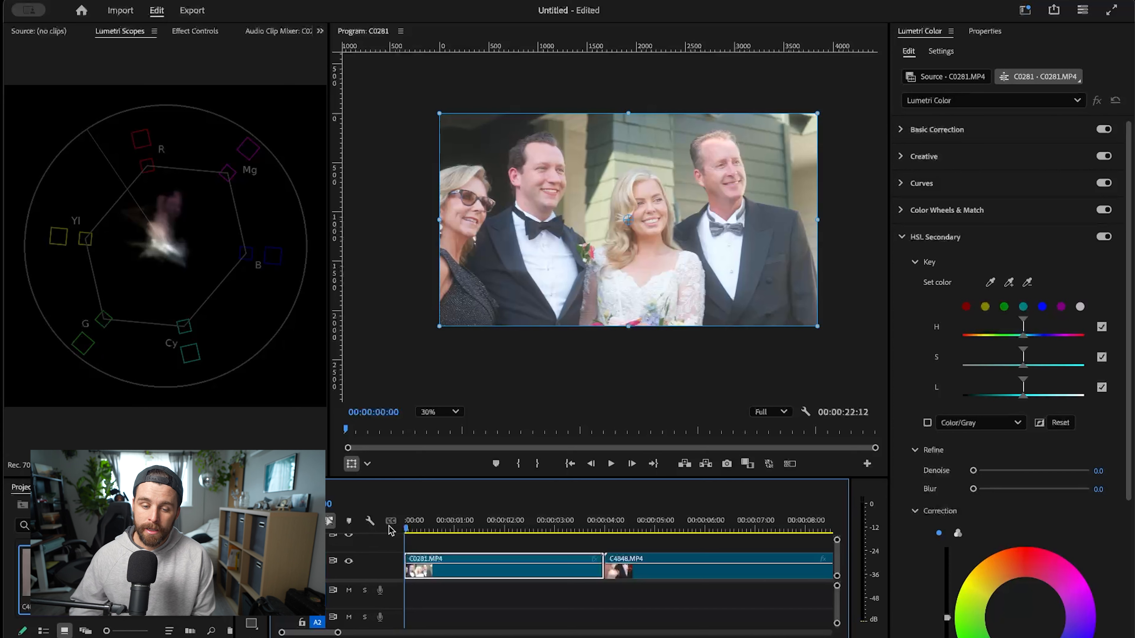
# - Review the General and Color pages of the project settings without changing any option
pyautogui.click(47, 1)
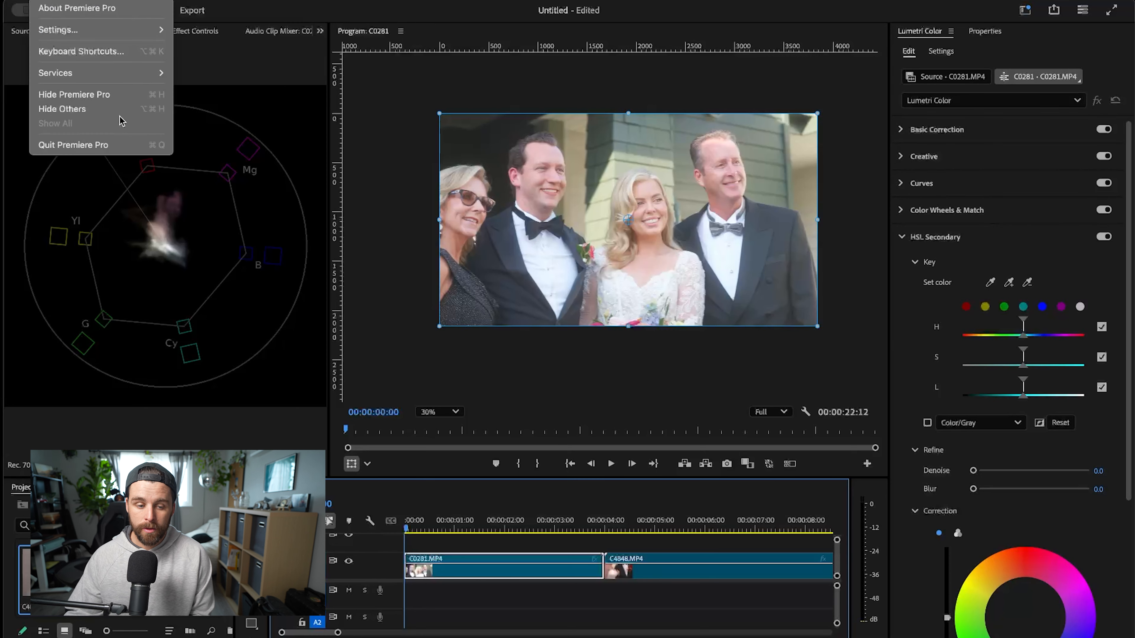
pyautogui.moveTo(110, 1)
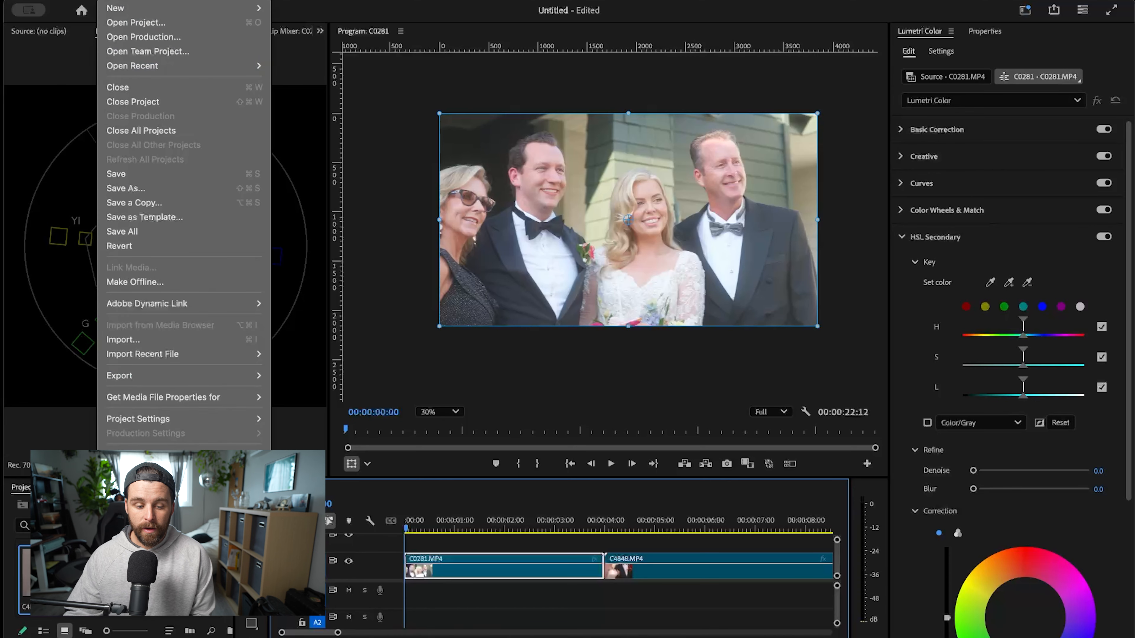
pyautogui.moveTo(257, 421)
pyautogui.click(295, 433)
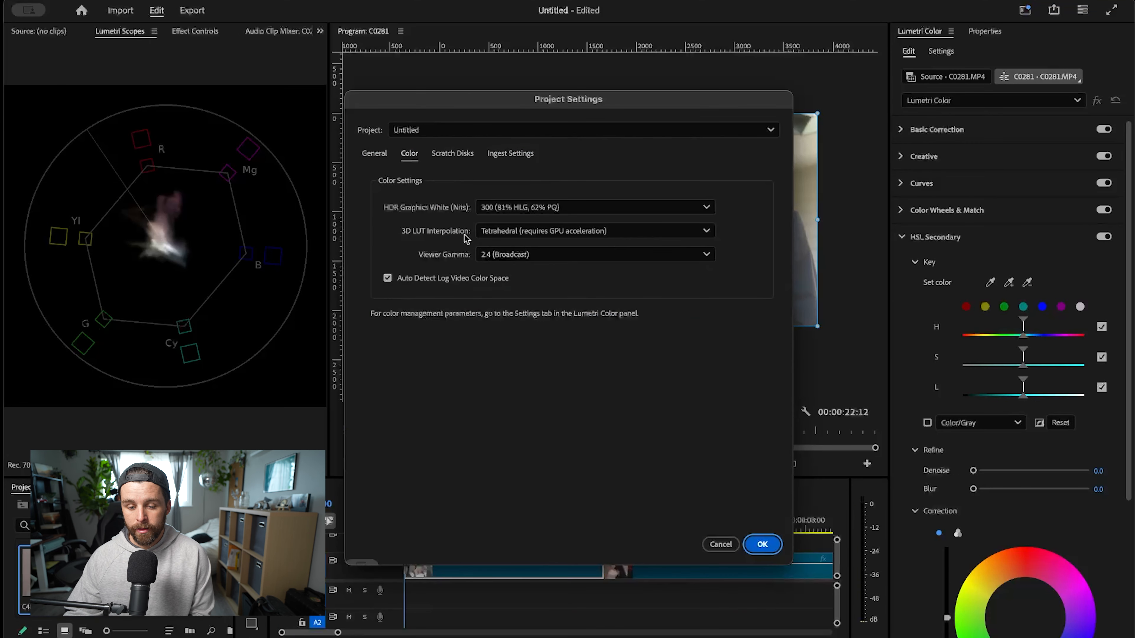
pyautogui.click(383, 156)
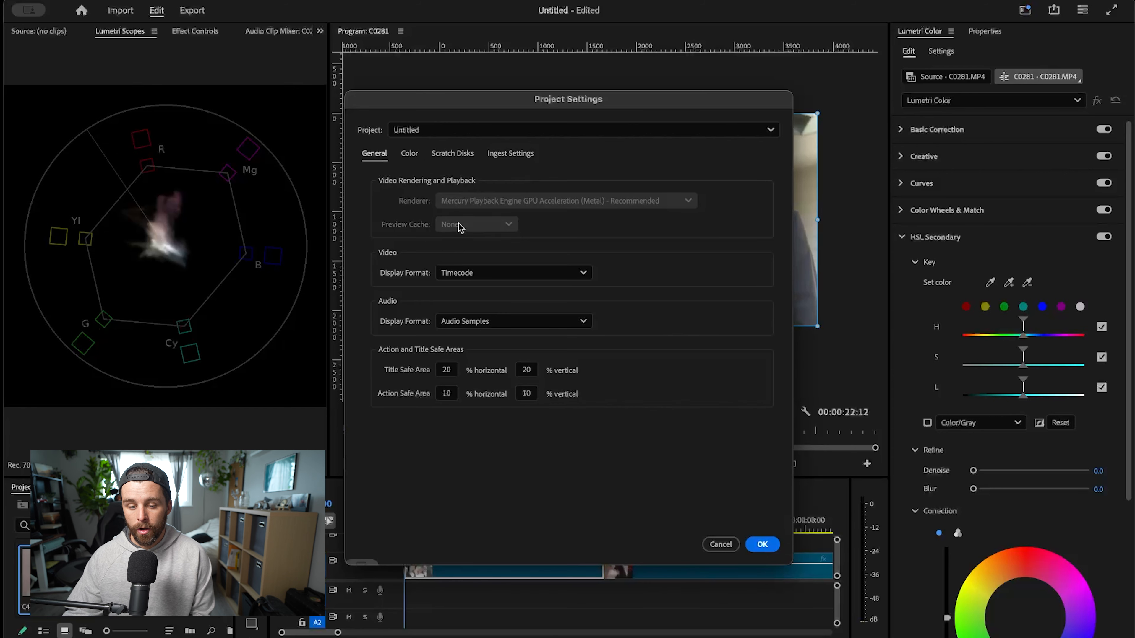
pyautogui.click(409, 154)
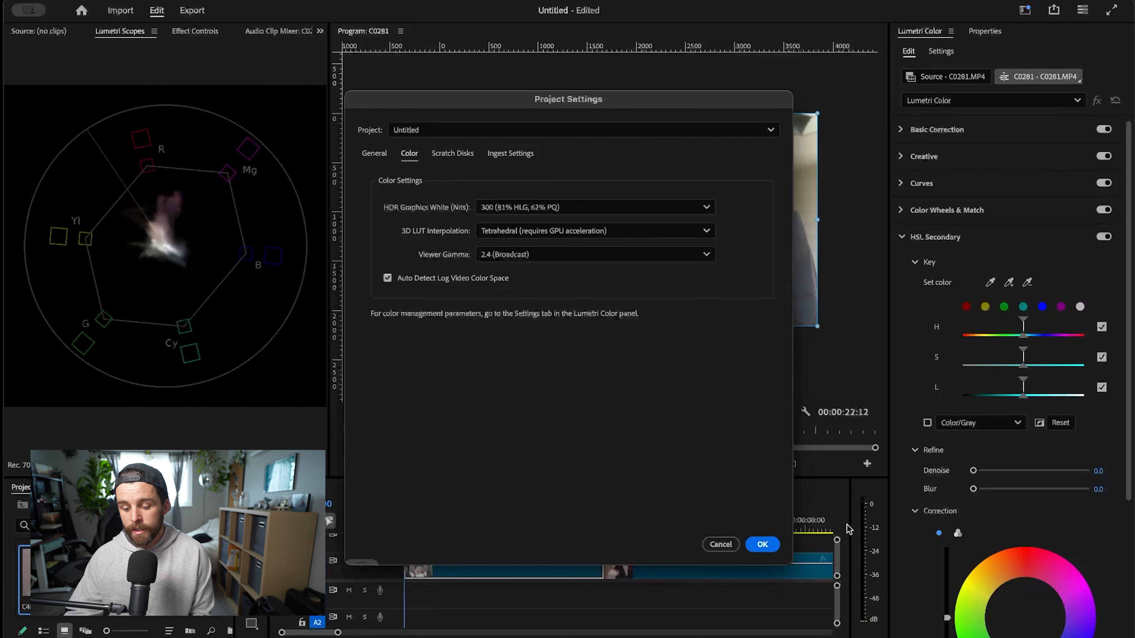
pyautogui.click(761, 544)
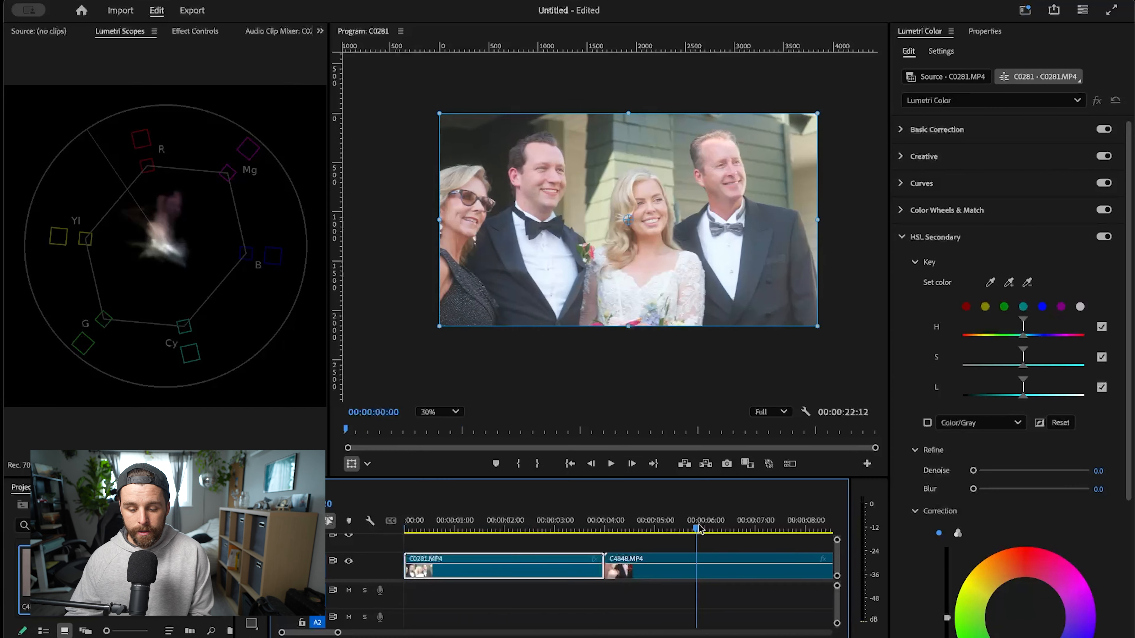
# - Scrub through the C0281.MP4 clip to review its footage, finishing at the start of the sequence
pyautogui.click(428, 522)
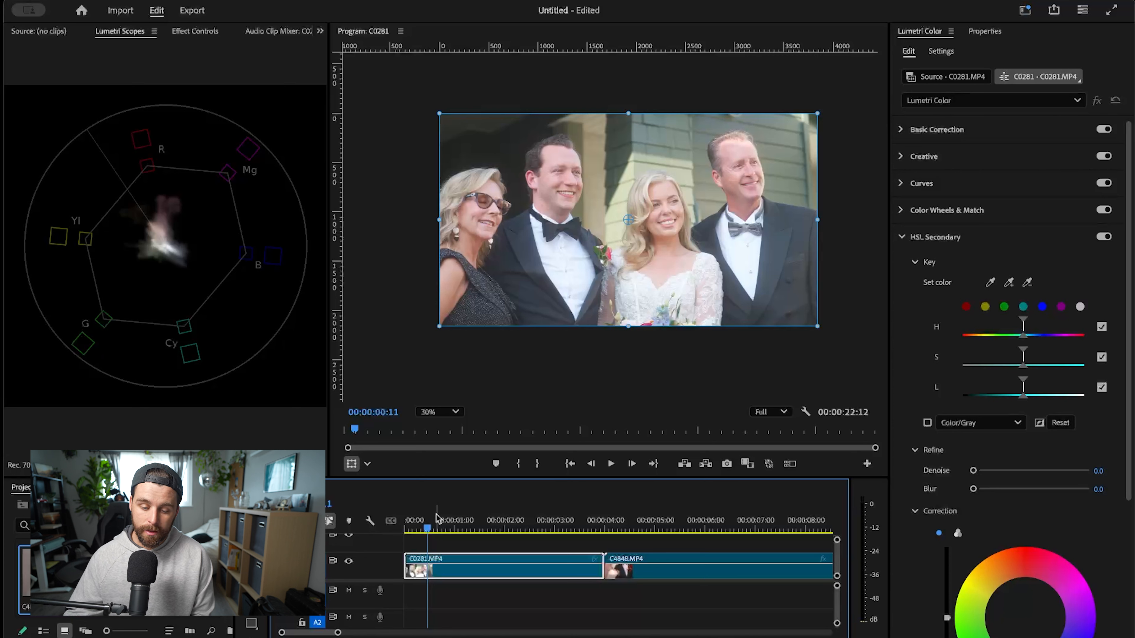
pyautogui.click(540, 537)
pyautogui.moveTo(565, 520); pyautogui.dragTo(372, 527)
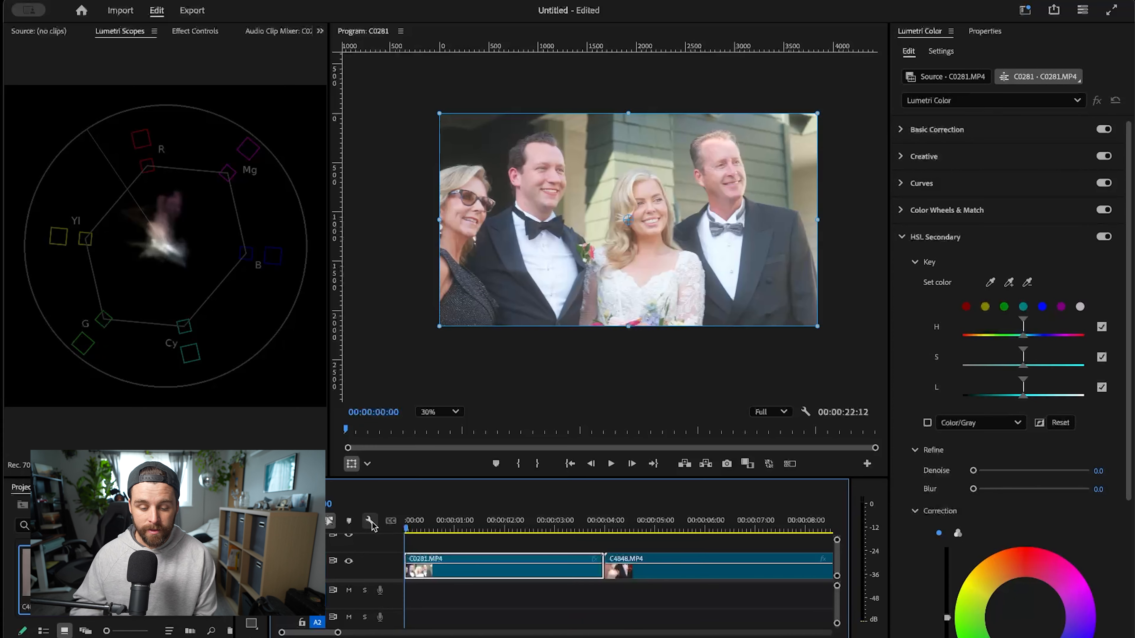
pyautogui.click(498, 541)
pyautogui.click(436, 530)
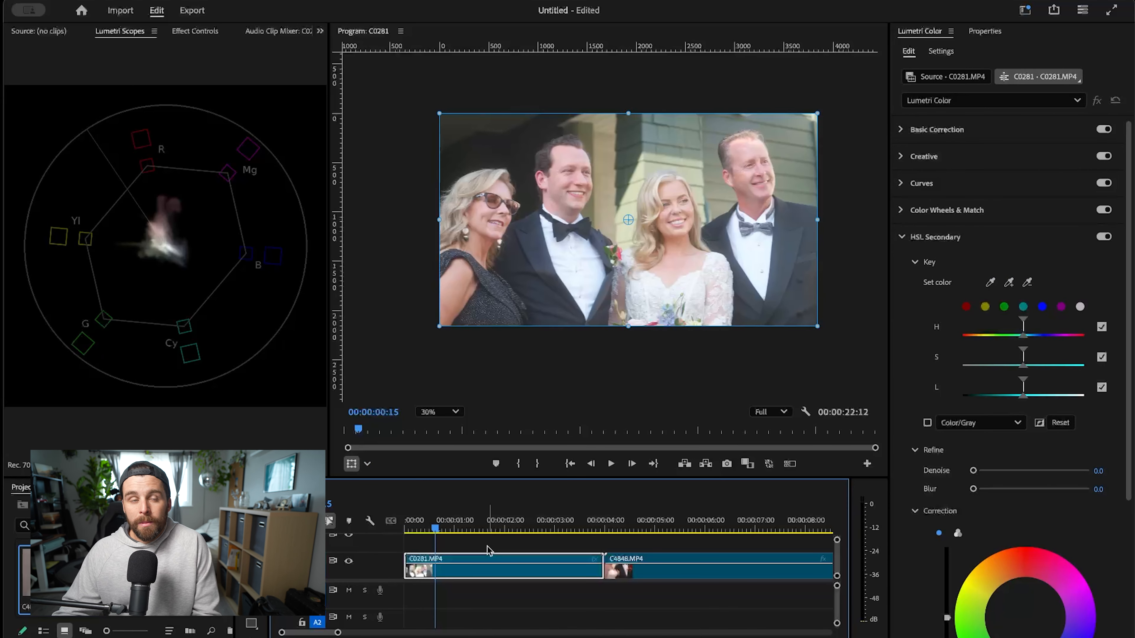
pyautogui.click(577, 374)
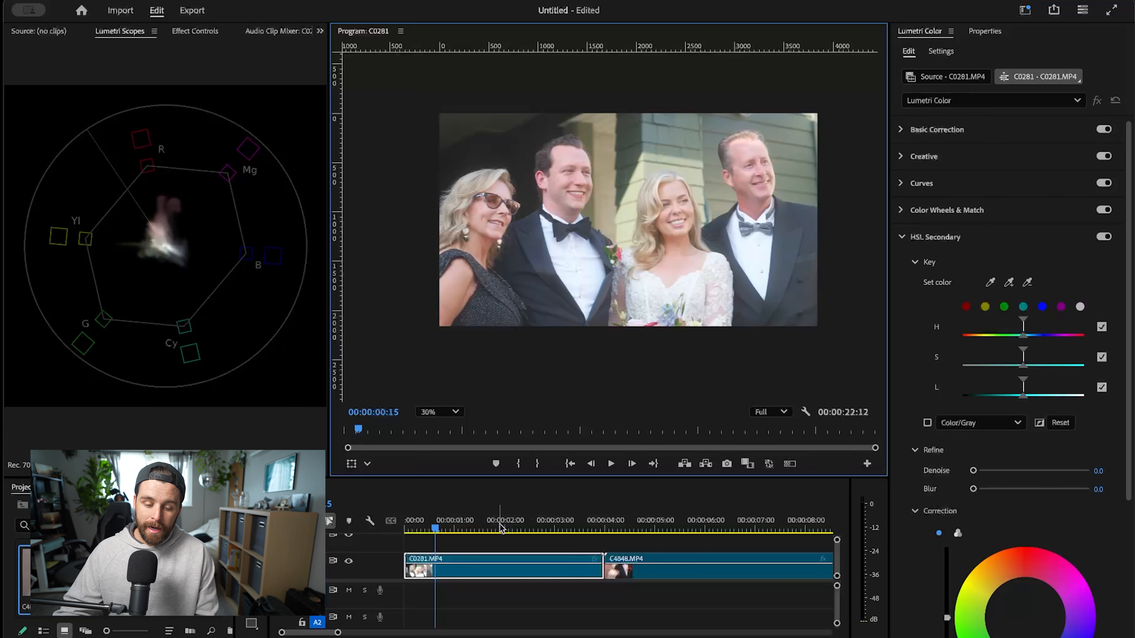
pyautogui.press('Home')
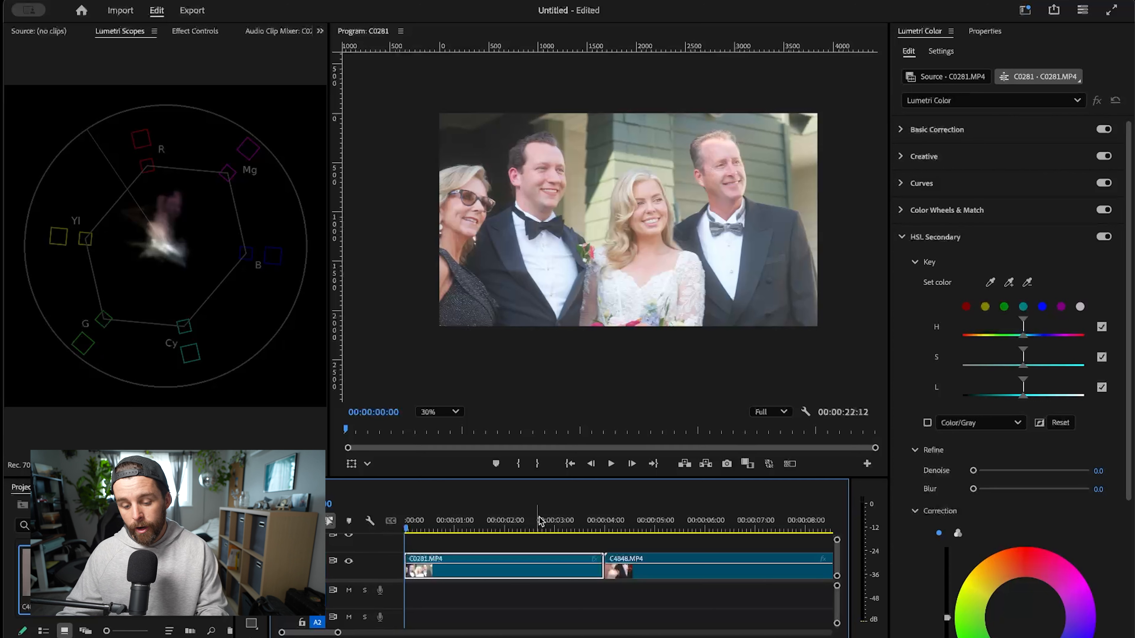
# - Expand the Basic Correction settings for C0281.MP4 and show both clips in full on the timeline, with the playhead at the start
pyautogui.click(943, 130)
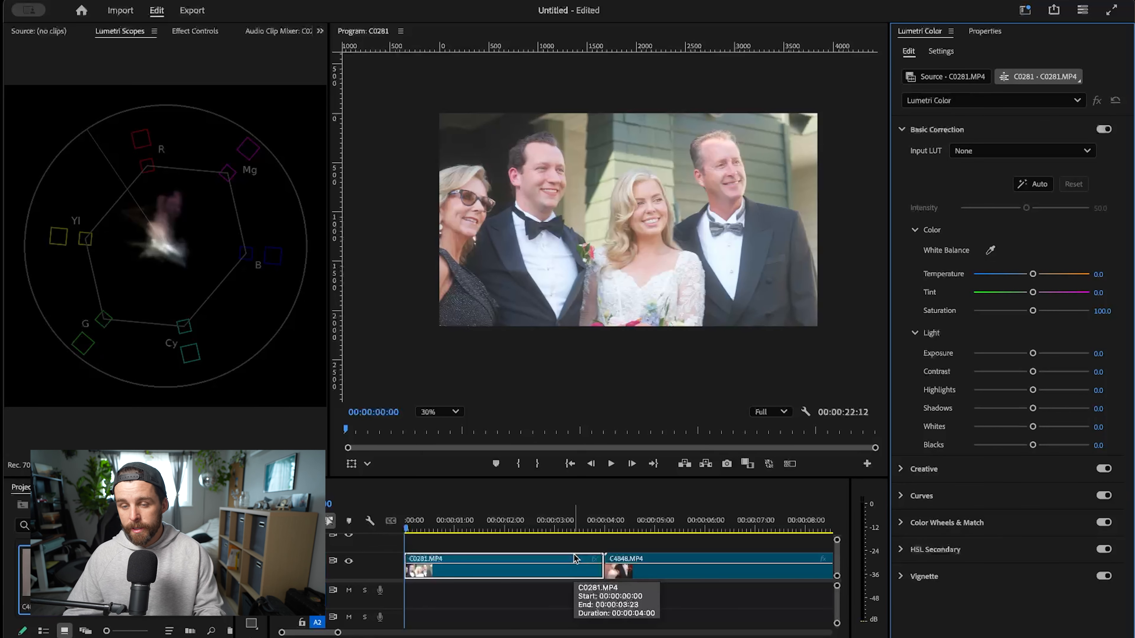
pyautogui.press('-')
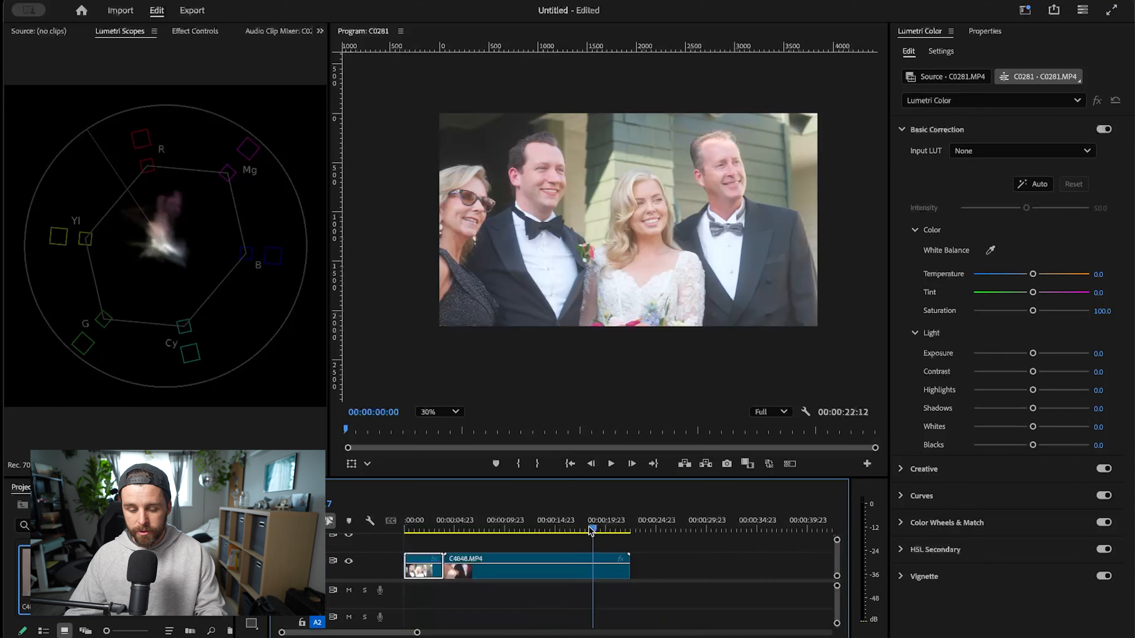
pyautogui.click(508, 527)
pyautogui.moveTo(510, 522); pyautogui.dragTo(404, 527)
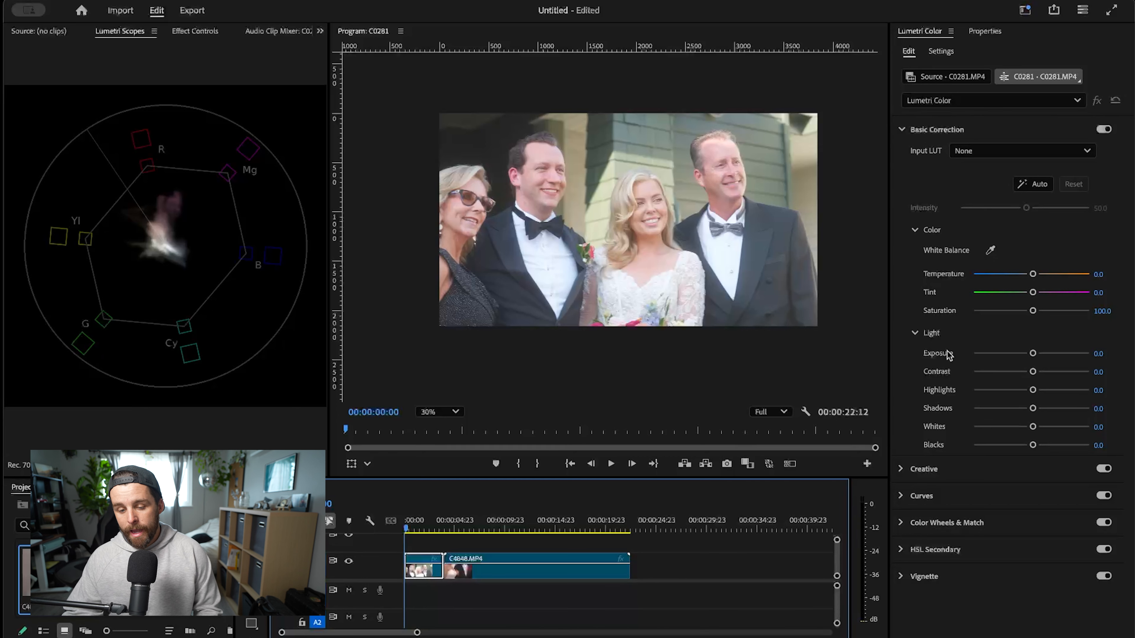
pyautogui.scroll(3, 651, 258)
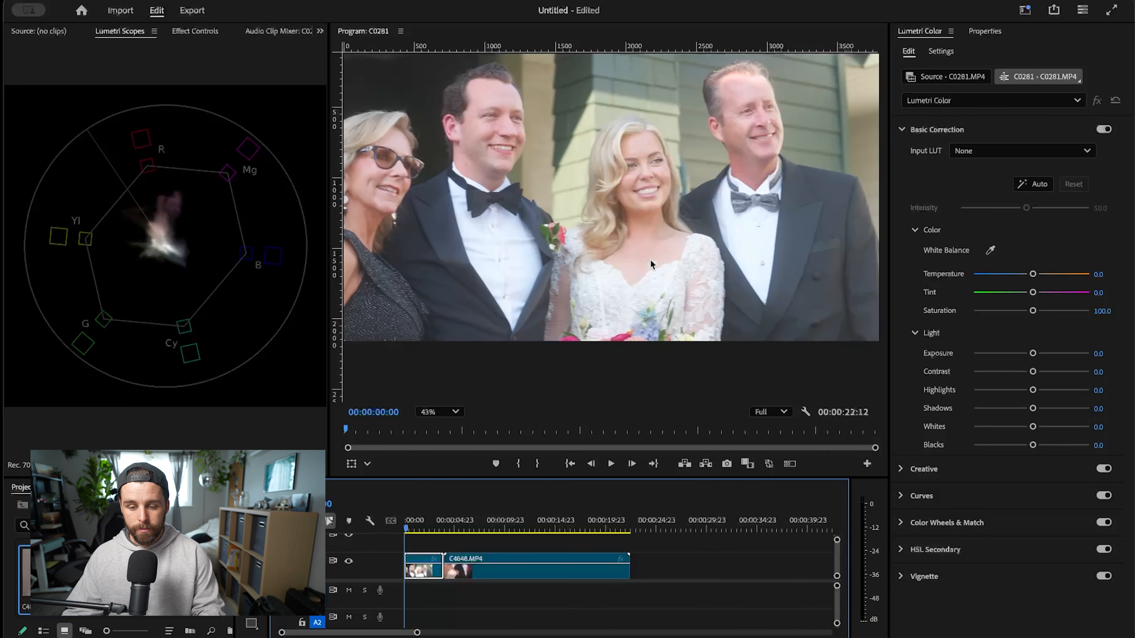
pyautogui.scroll(-2, 650, 259)
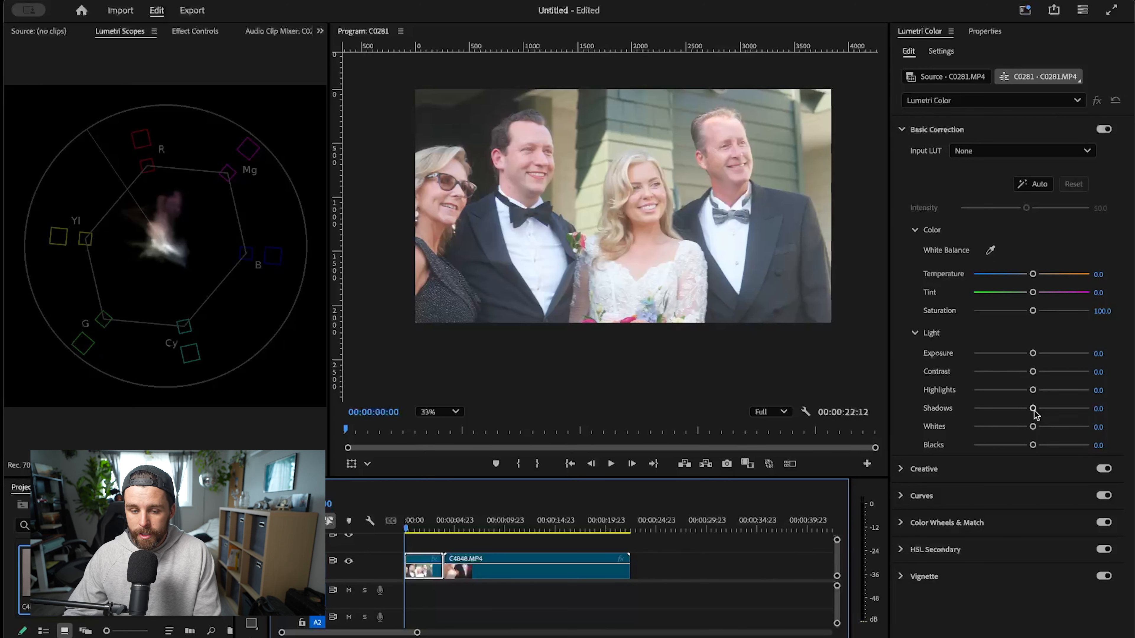
# - Lower the Shadows of C0281.MP4 to -18.0 while judging the dark background behind the two people nearest the frame's edge
pyautogui.click(490, 165)
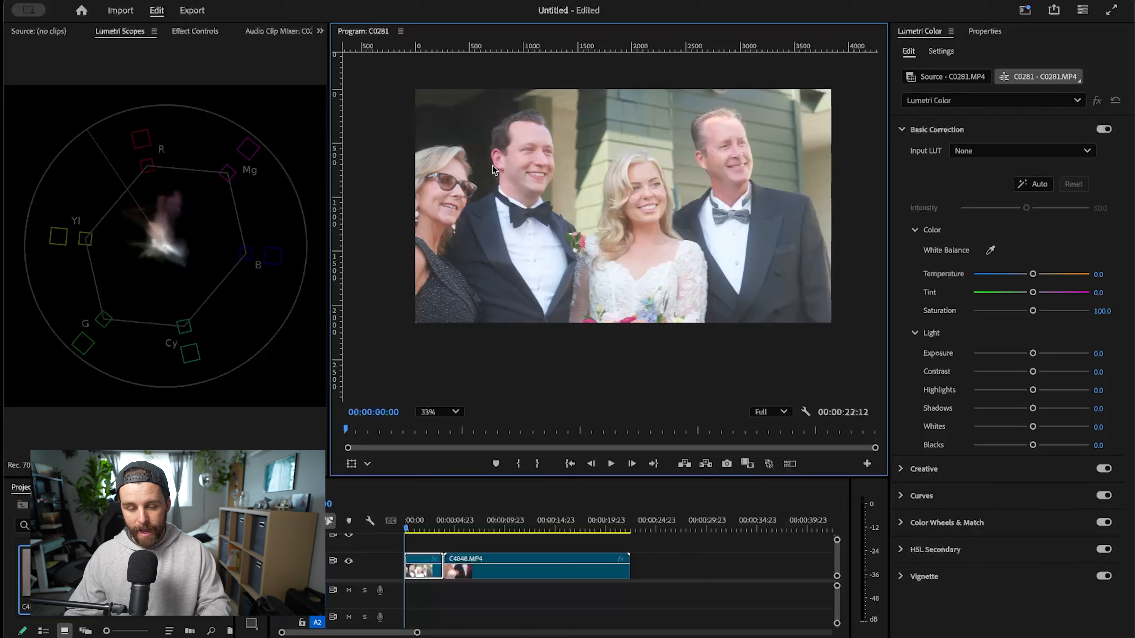
pyautogui.scroll(3, 498, 179)
pyautogui.scroll(4, 491, 190)
pyautogui.moveTo(489, 192); pyautogui.dragTo(678, 217)
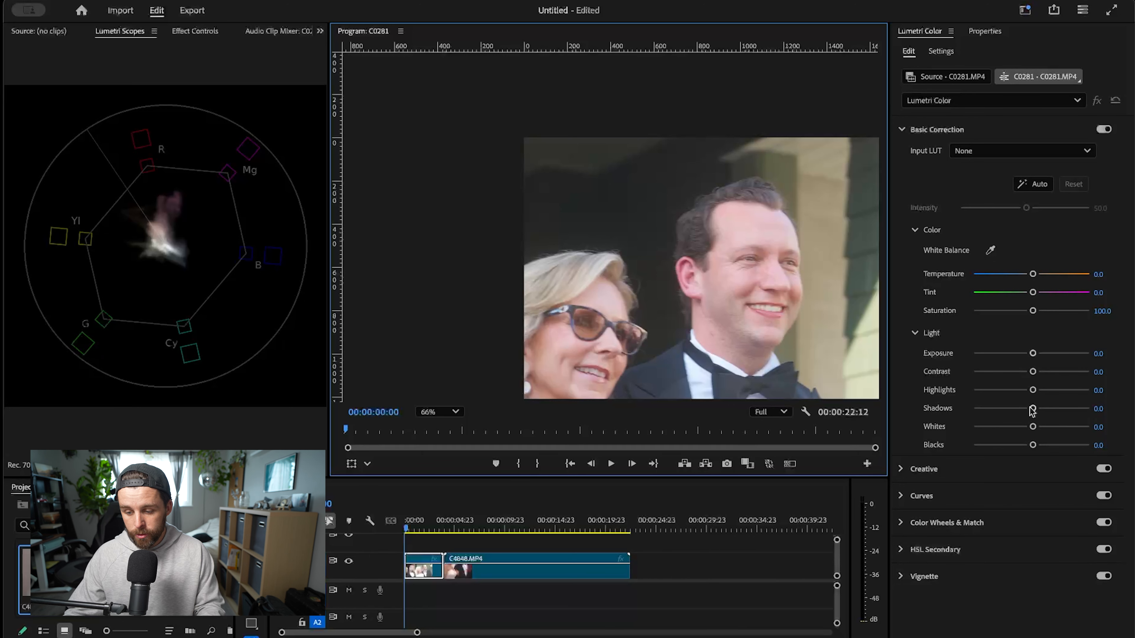
pyautogui.scroll(5, 697, 273)
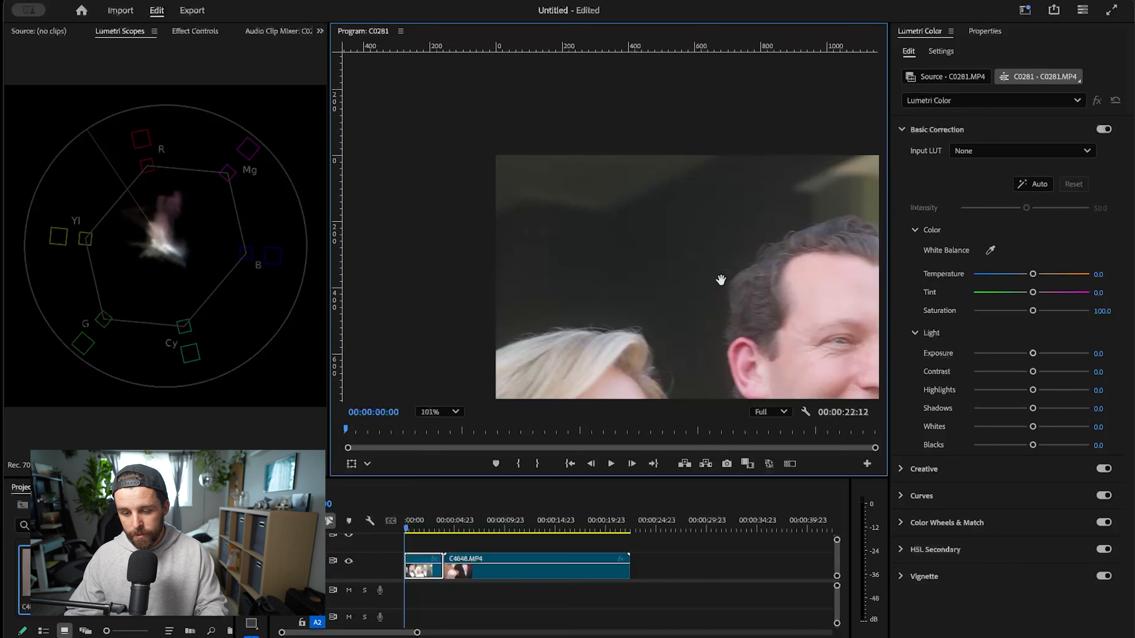
pyautogui.moveTo(684, 272); pyautogui.dragTo(609, 251)
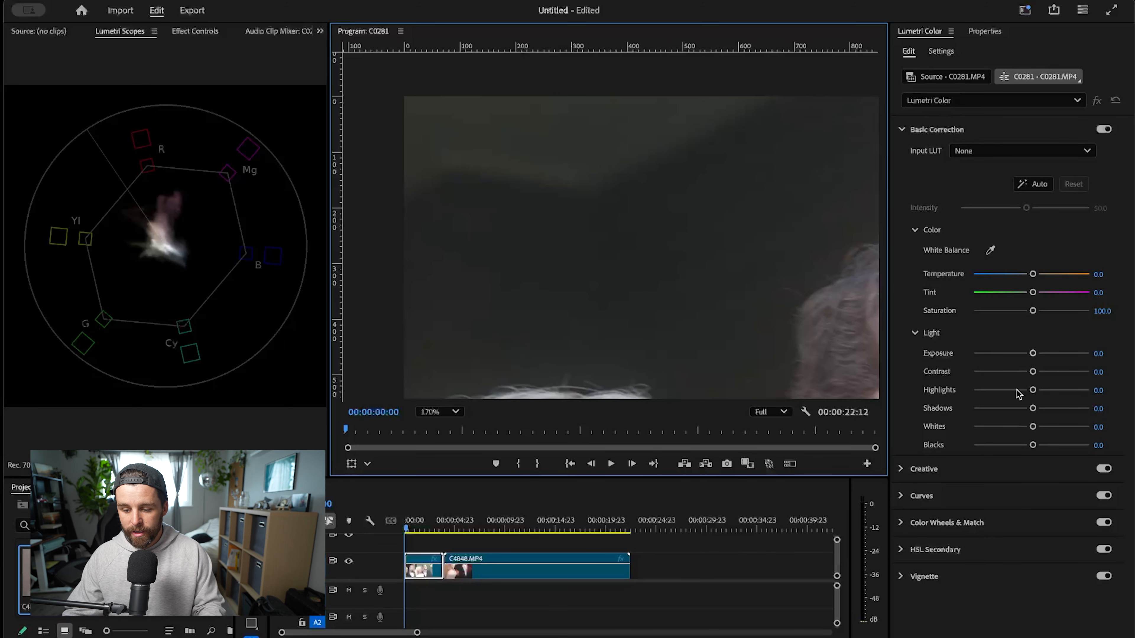
pyautogui.moveTo(1033, 409); pyautogui.dragTo(1023, 411)
pyautogui.moveTo(785, 275); pyautogui.dragTo(517, 203)
pyautogui.scroll(-3, 608, 273)
pyautogui.scroll(-1, 517, 203)
pyautogui.moveTo(624, 277); pyautogui.dragTo(517, 218)
pyautogui.moveTo(681, 205); pyautogui.dragTo(570, 196)
pyautogui.moveTo(1022, 409); pyautogui.dragTo(1021, 408)
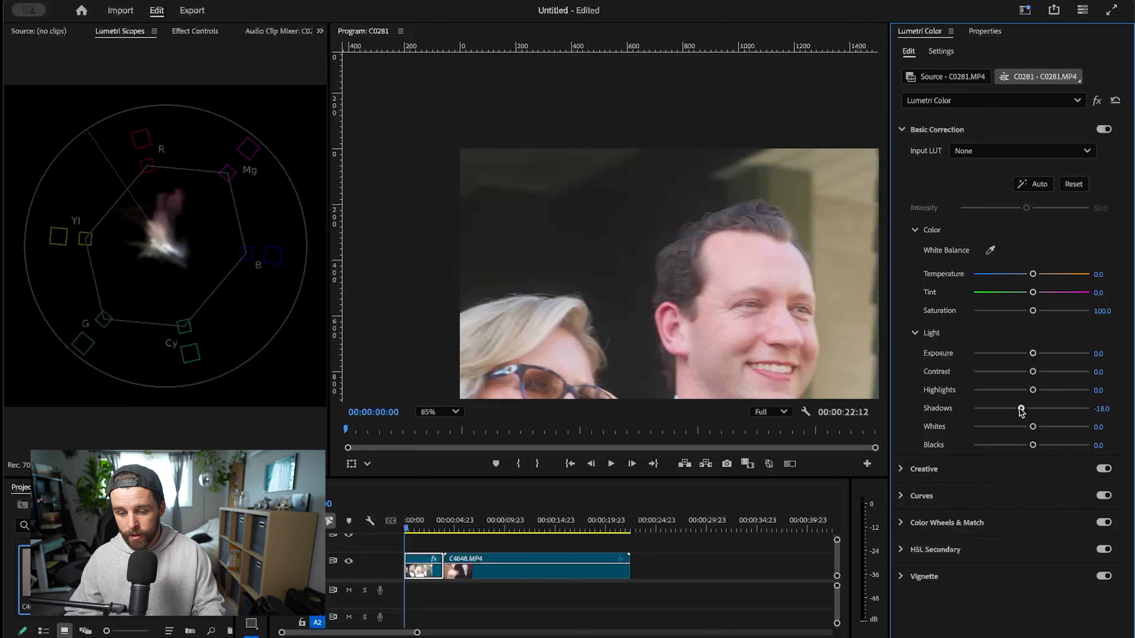
# - Examine the darkened shadows across the faces, the dress and the black suits in the preview
pyautogui.moveTo(609, 231); pyautogui.dragTo(527, 198)
pyautogui.scroll(-1, 528, 196)
pyautogui.moveTo(709, 288); pyautogui.dragTo(665, 238)
pyautogui.moveTo(769, 340); pyautogui.dragTo(523, 178)
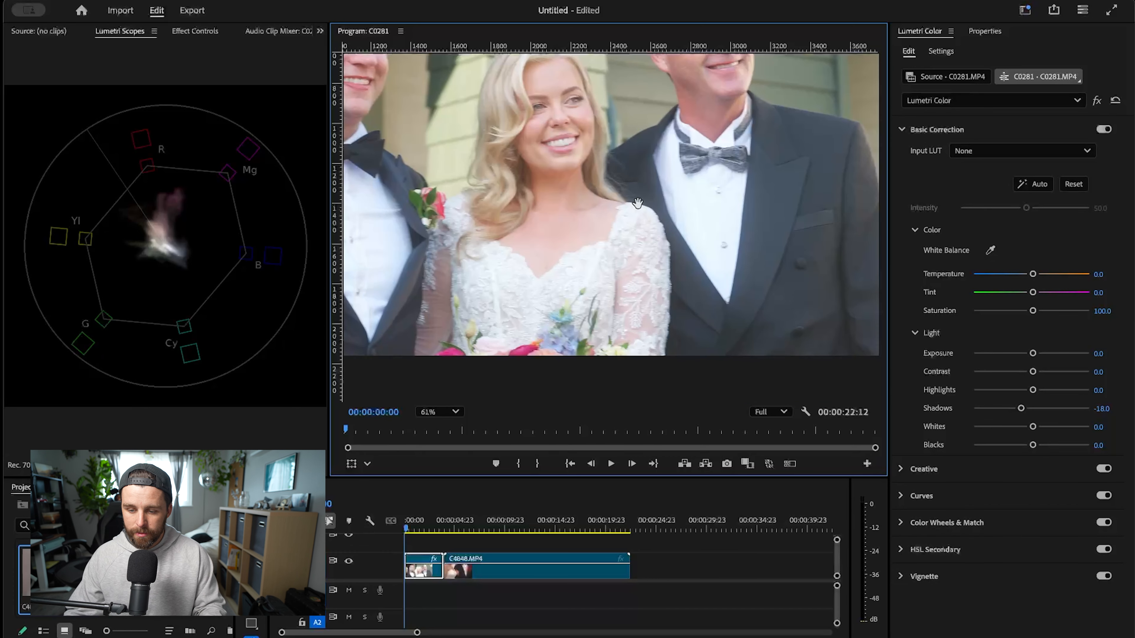
pyautogui.scroll(-2, 638, 204)
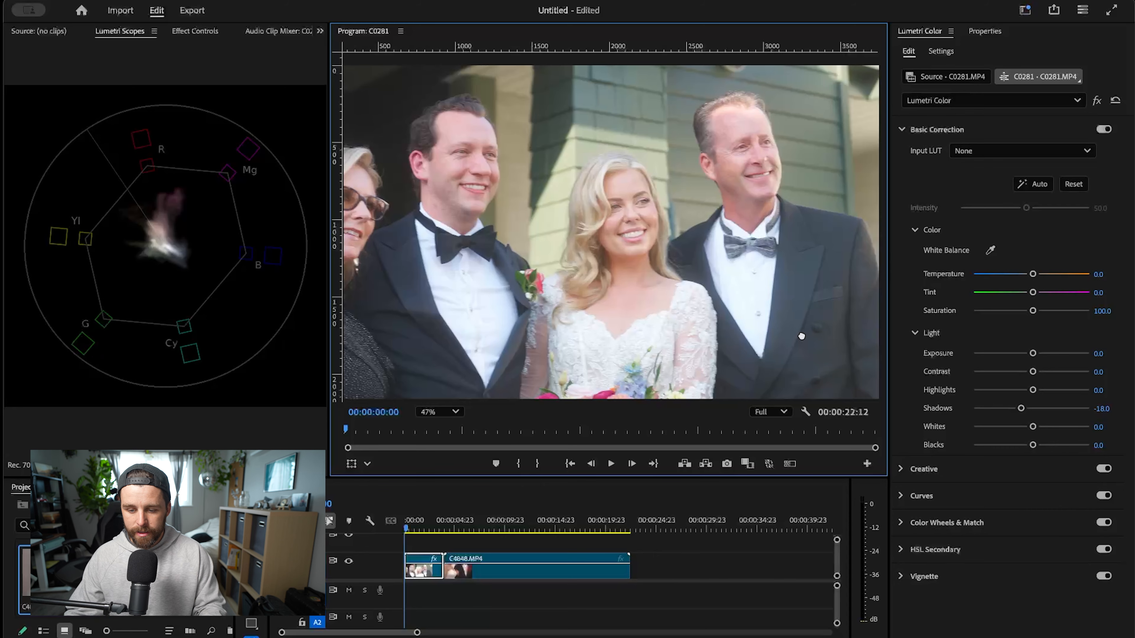
pyautogui.moveTo(801, 337); pyautogui.dragTo(846, 297)
pyautogui.moveTo(520, 267); pyautogui.dragTo(584, 306)
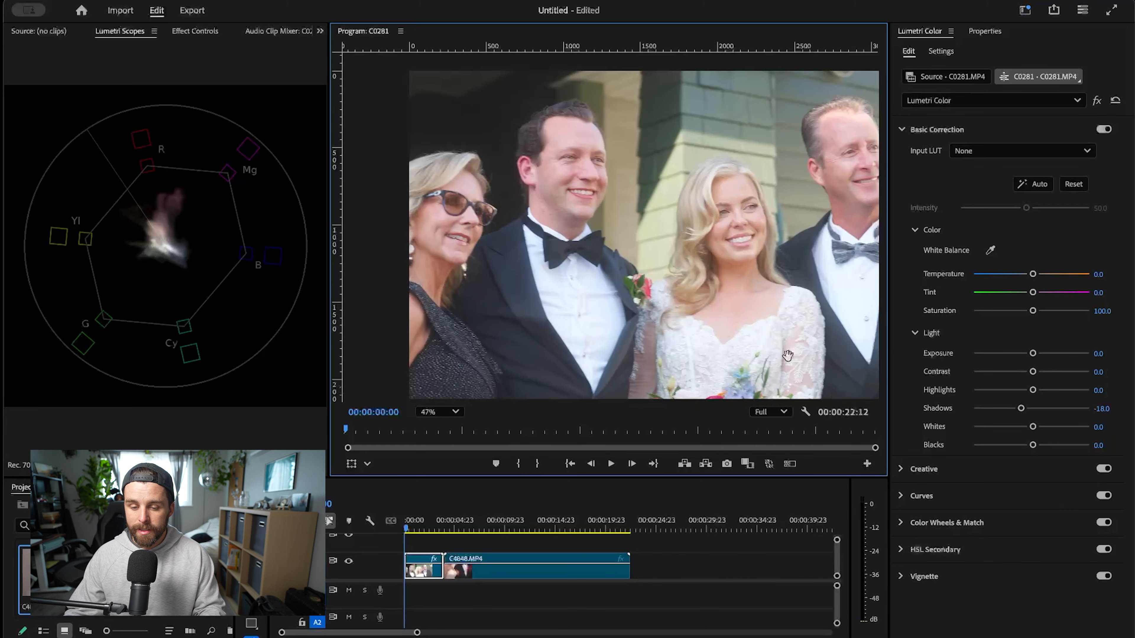
# - Lower the Shadows further to -33.7, checking the dark doorway area of the shot up close
pyautogui.moveTo(514, 137); pyautogui.dragTo(549, 236)
pyautogui.scroll(3, 549, 236)
pyautogui.scroll(3, 549, 236)
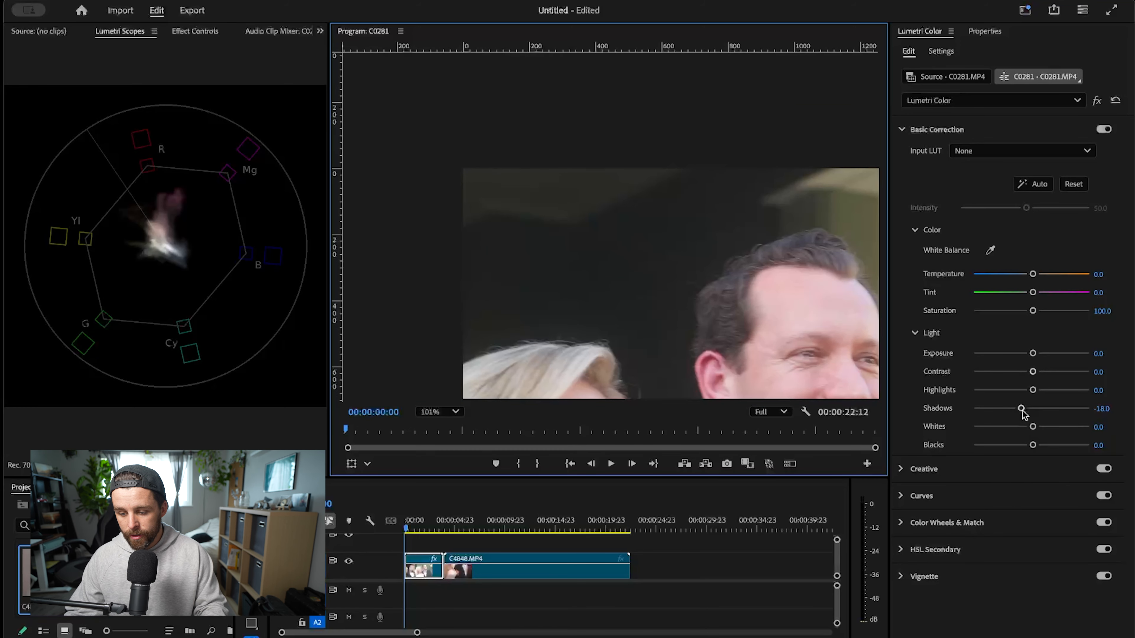
pyautogui.moveTo(1021, 408)
pyautogui.mouseDown()
pyautogui.moveTo(992, 409)
pyautogui.moveTo(1010, 413)
pyautogui.mouseUp()
pyautogui.scroll(2, 757, 309)
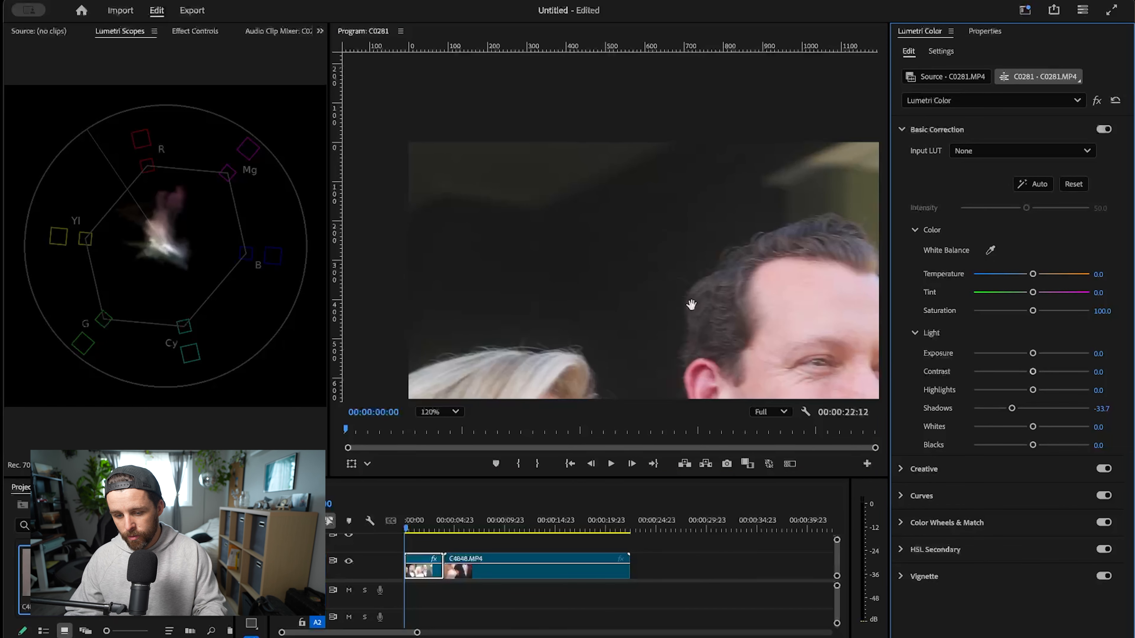
pyautogui.scroll(-2, 598, 246)
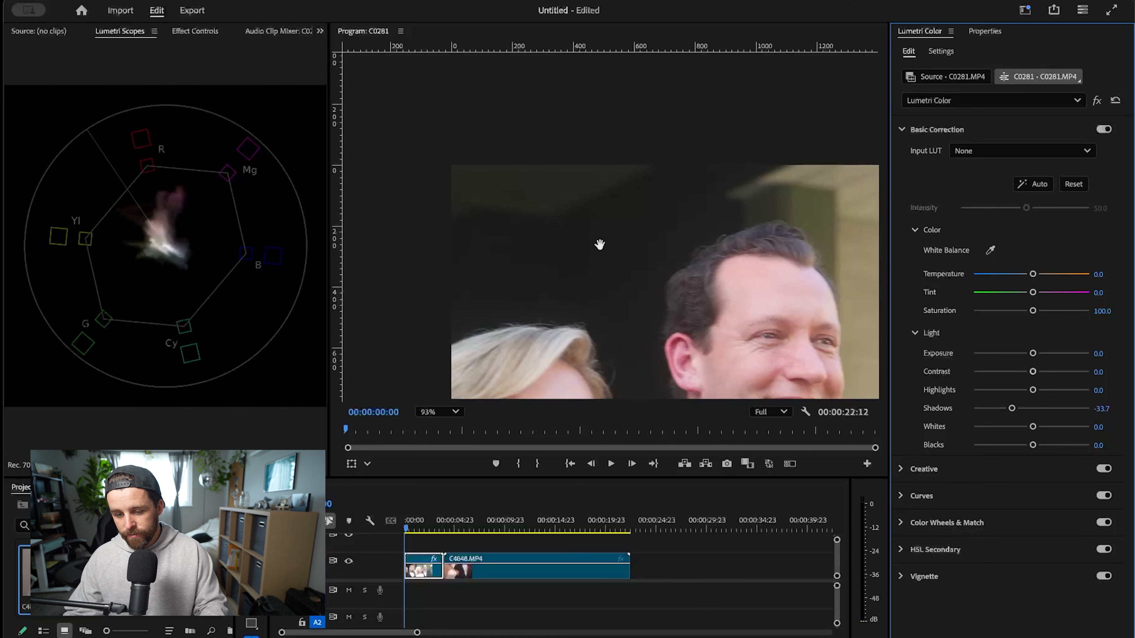
# - Lower the Blacks of C0281.MP4 to -6.7 and check the whole frame
pyautogui.moveTo(1032, 445); pyautogui.dragTo(1027, 446)
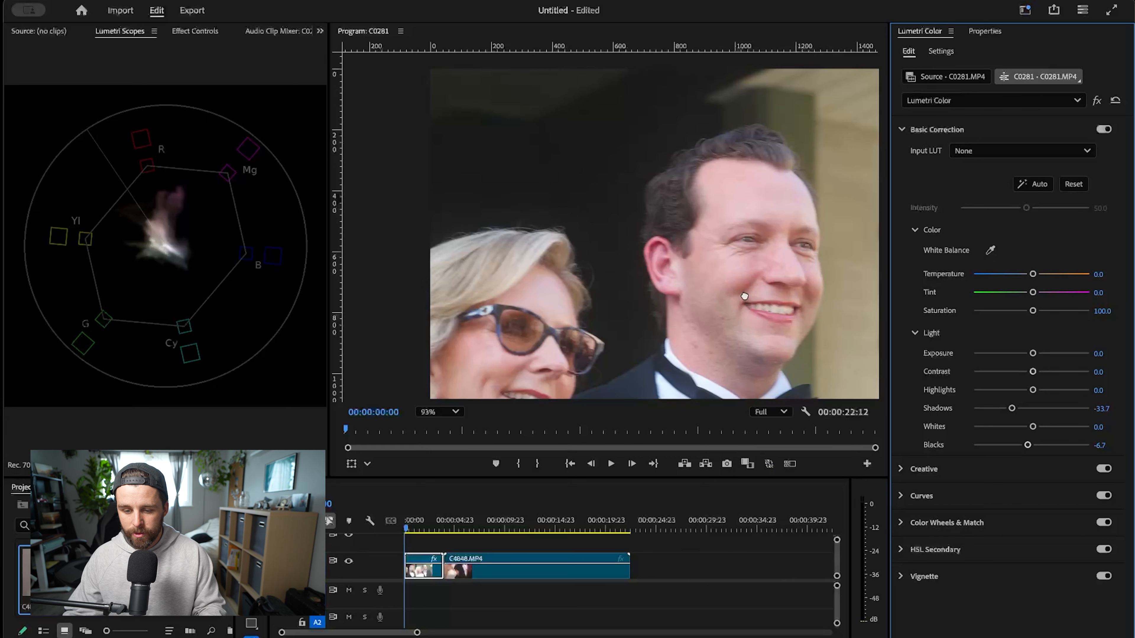
pyautogui.scroll(-5, 718, 299)
pyautogui.moveTo(718, 299); pyautogui.dragTo(601, 249)
pyautogui.scroll(-1, 619, 192)
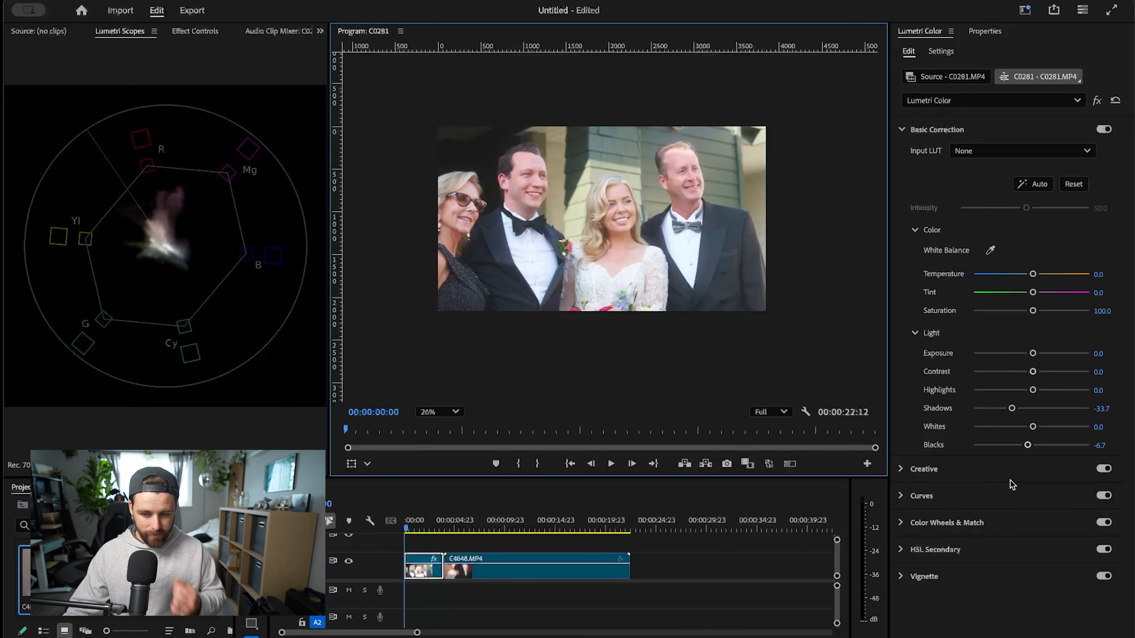
# - Lower the Whites to -7.9 and raise the Exposure to 0.1 on C0281.MP4
pyautogui.moveTo(1033, 428); pyautogui.dragTo(1027, 428)
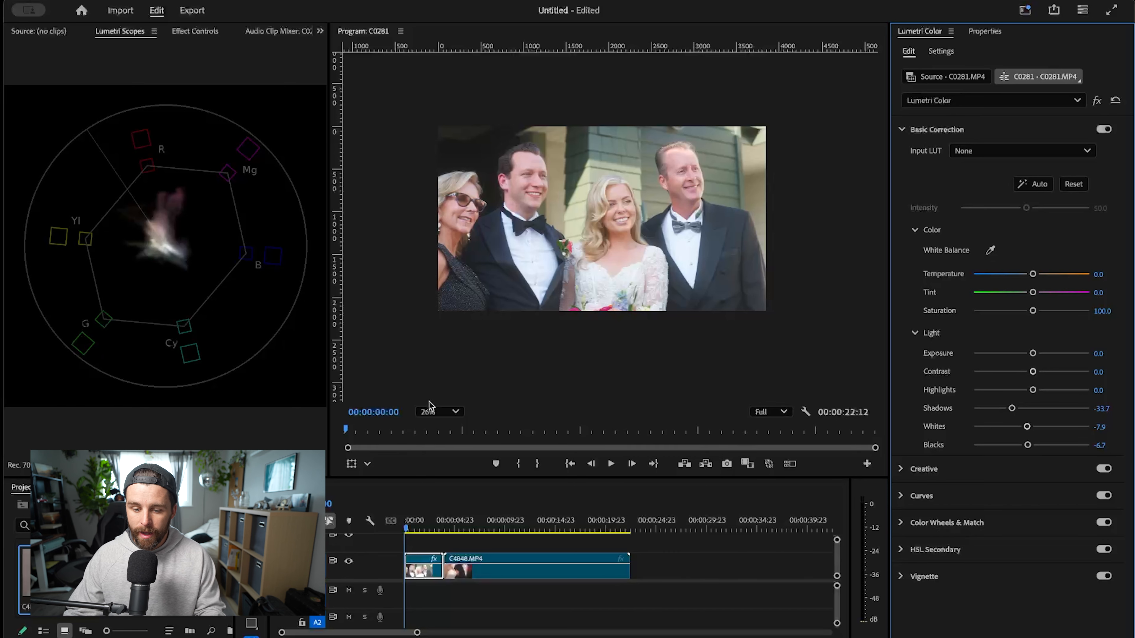
pyautogui.scroll(3, 599, 243)
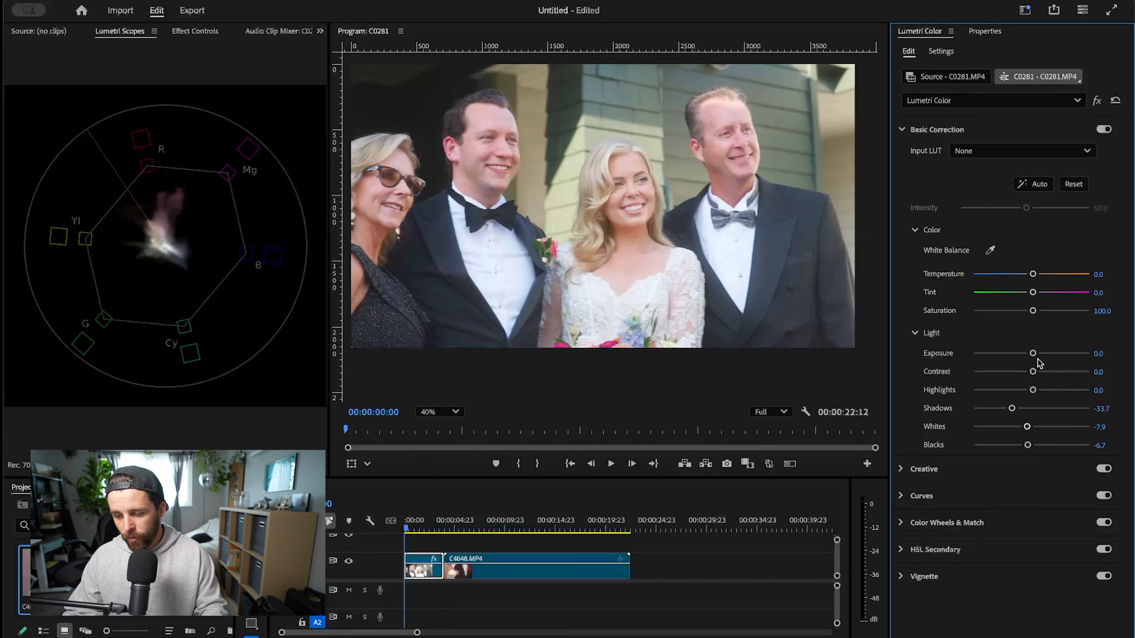
pyautogui.moveTo(1032, 354); pyautogui.dragTo(1035, 354)
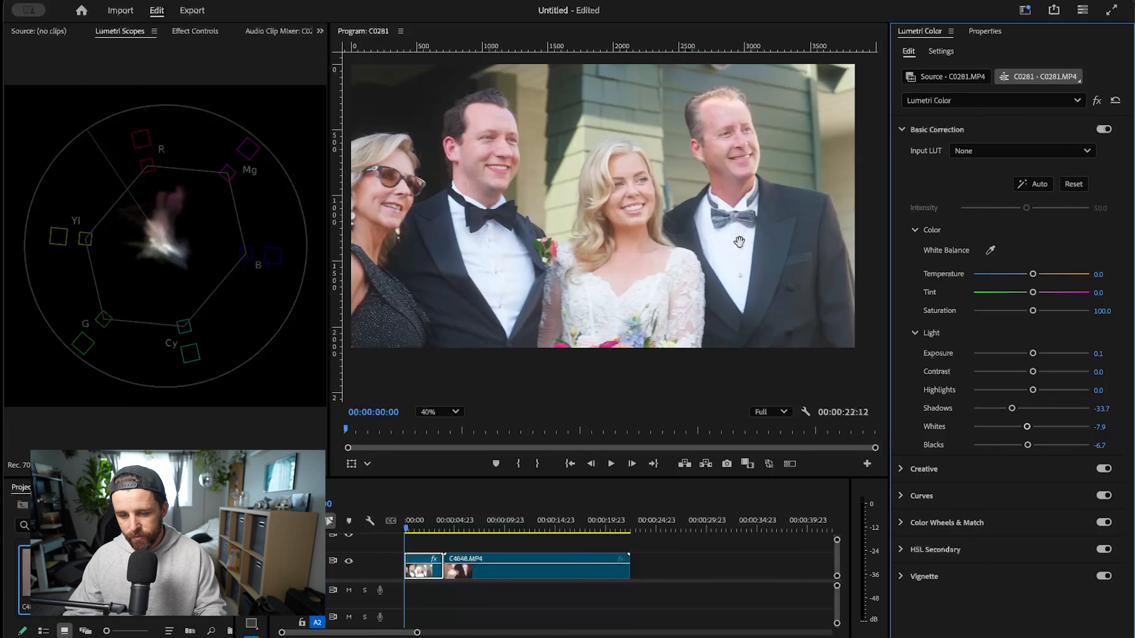
# - Examine the whole frame, then the faces, black suits and white shirt of C0281.MP4 up close
pyautogui.scroll(-2, 593, 179)
pyautogui.scroll(-2, 612, 210)
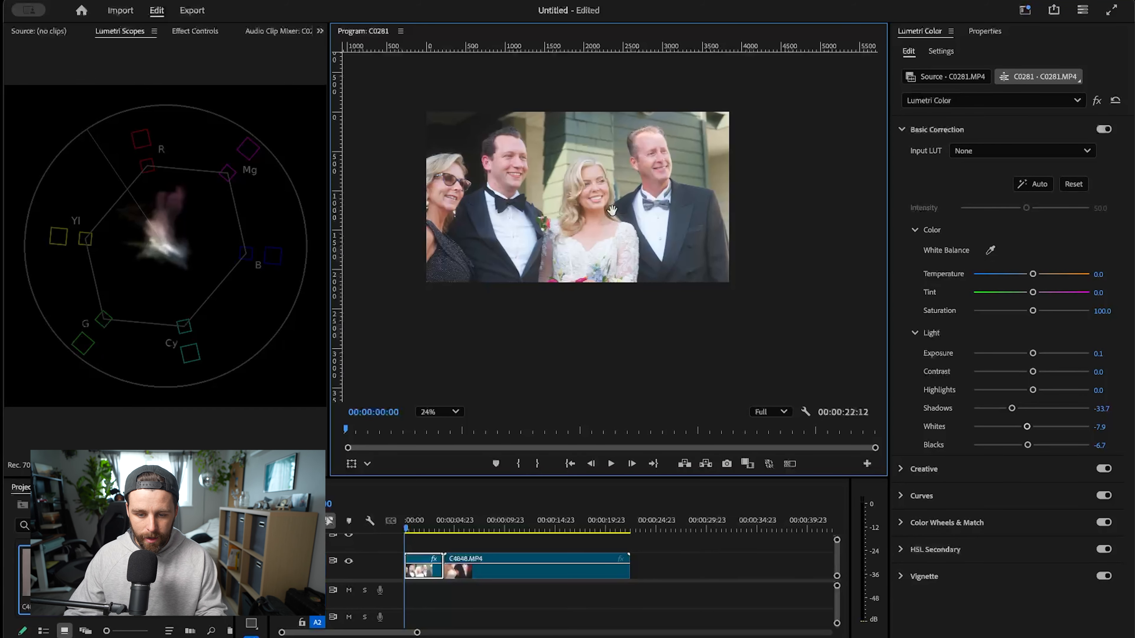
pyautogui.moveTo(613, 224); pyautogui.dragTo(610, 273)
pyautogui.scroll(1, 606, 323)
pyautogui.scroll(2, 604, 321)
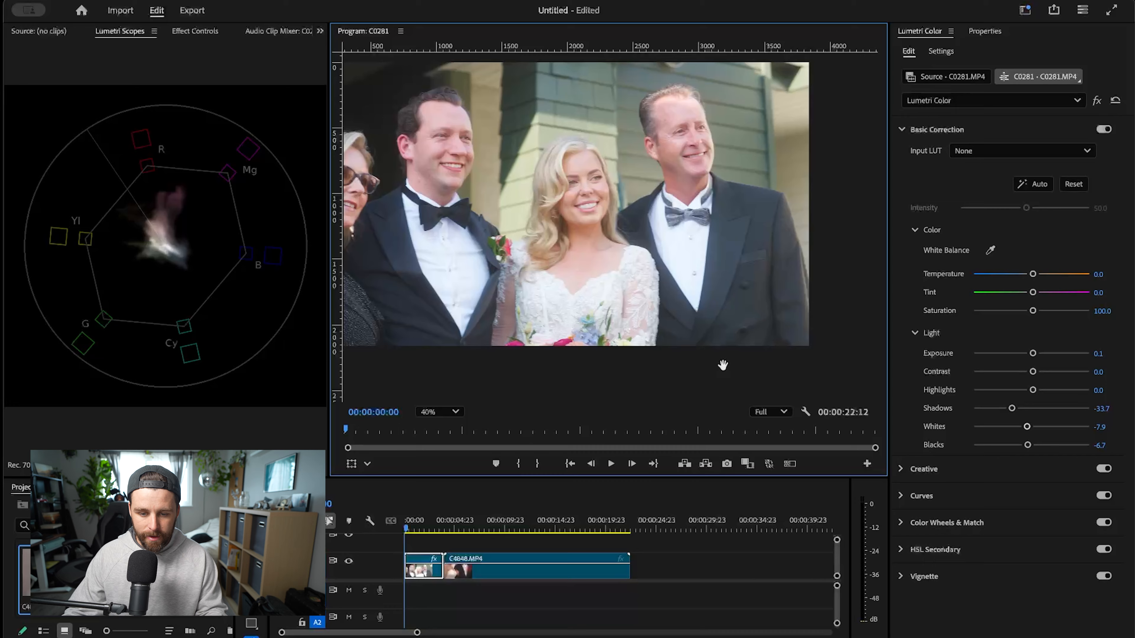
pyautogui.moveTo(552, 231); pyautogui.dragTo(650, 185)
pyautogui.scroll(2, 528, 195)
pyautogui.scroll(3, 527, 196)
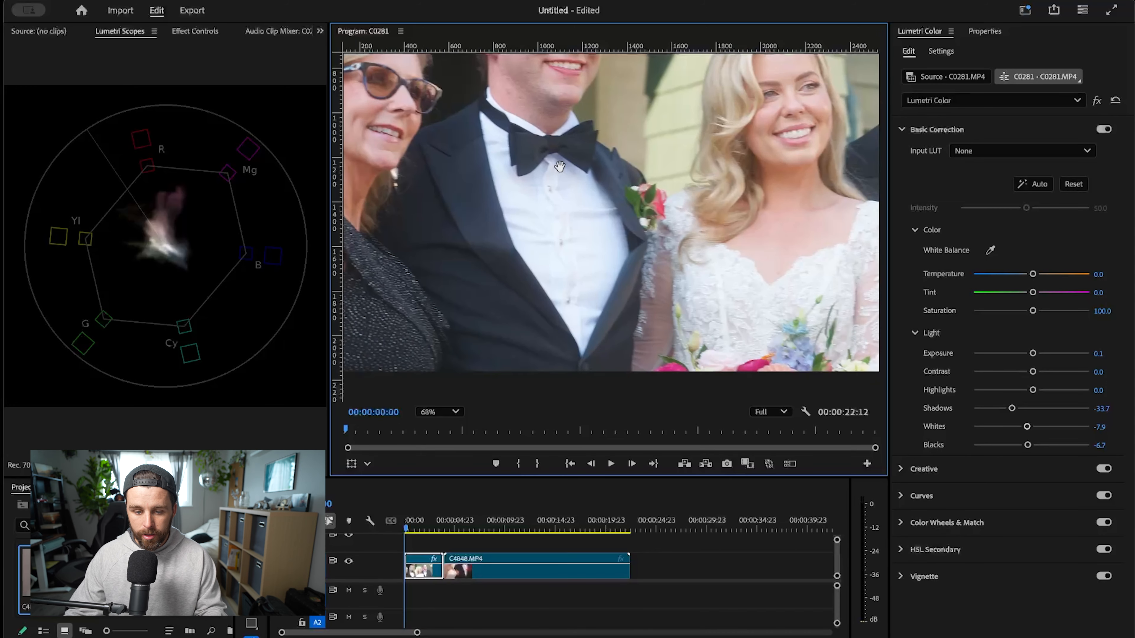
pyautogui.moveTo(525, 237); pyautogui.dragTo(688, 178)
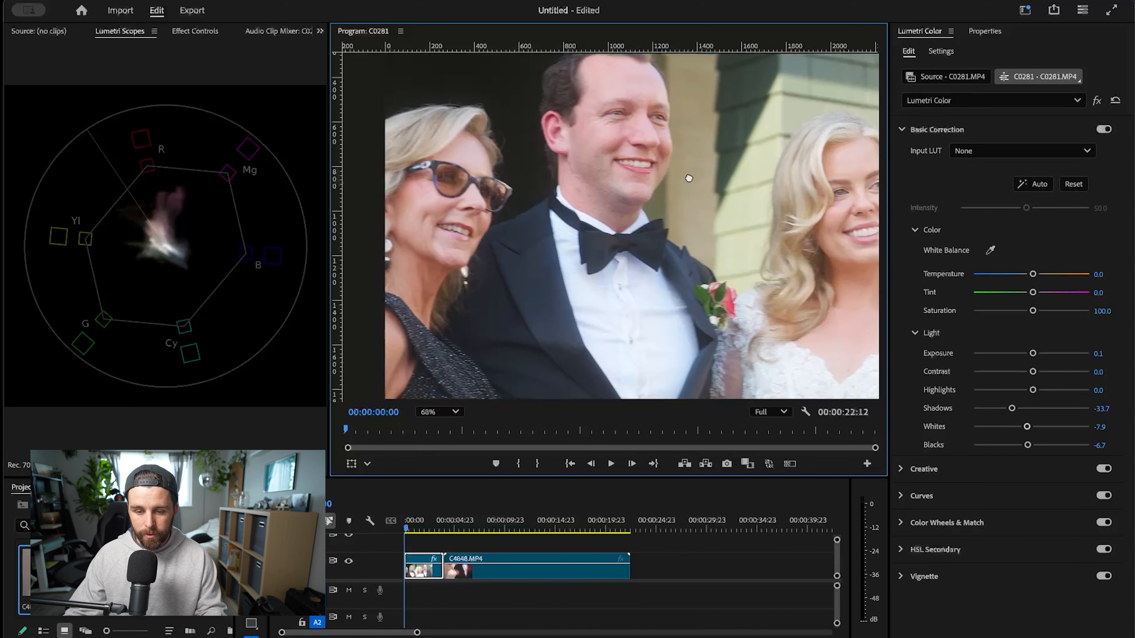
pyautogui.scroll(-4, 684, 174)
pyautogui.scroll(2, 605, 257)
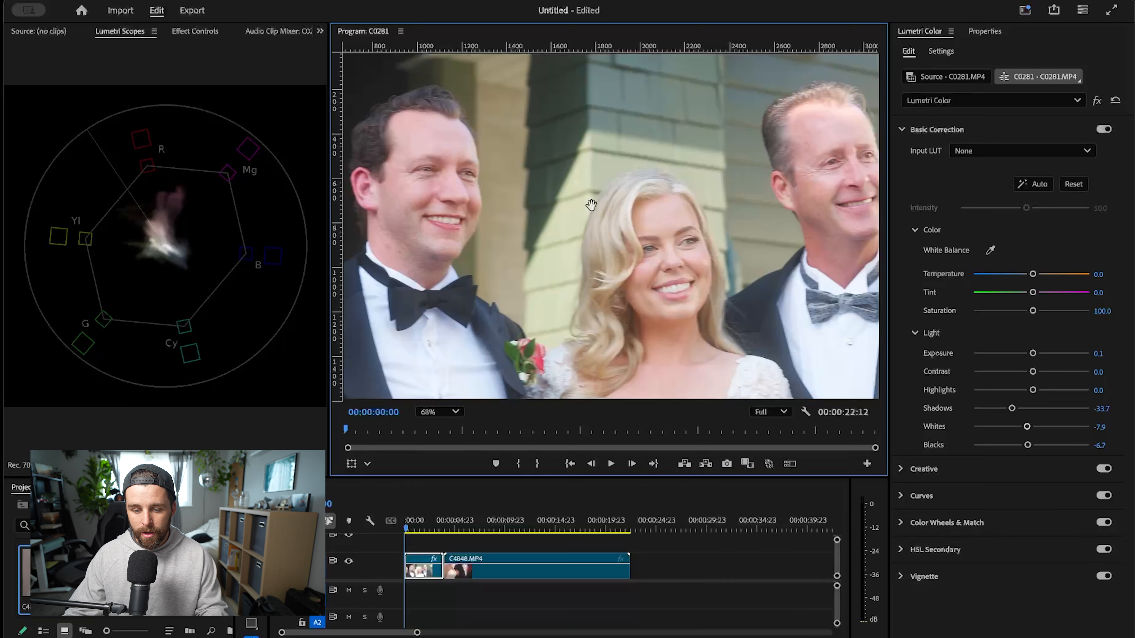
# - Examine the white lace dress and the skin tones up close, then review the overall balance of the frame
pyautogui.scroll(-2, 606, 257)
pyautogui.scroll(-2, 606, 257)
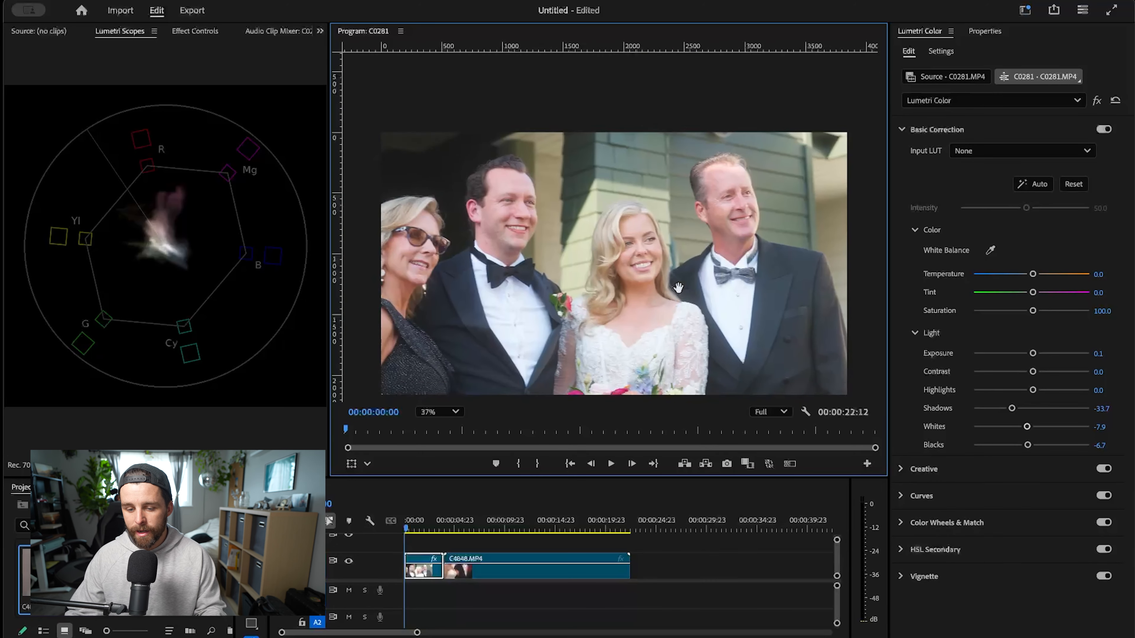
pyautogui.scroll(-1, 611, 320)
pyautogui.scroll(10, 612, 320)
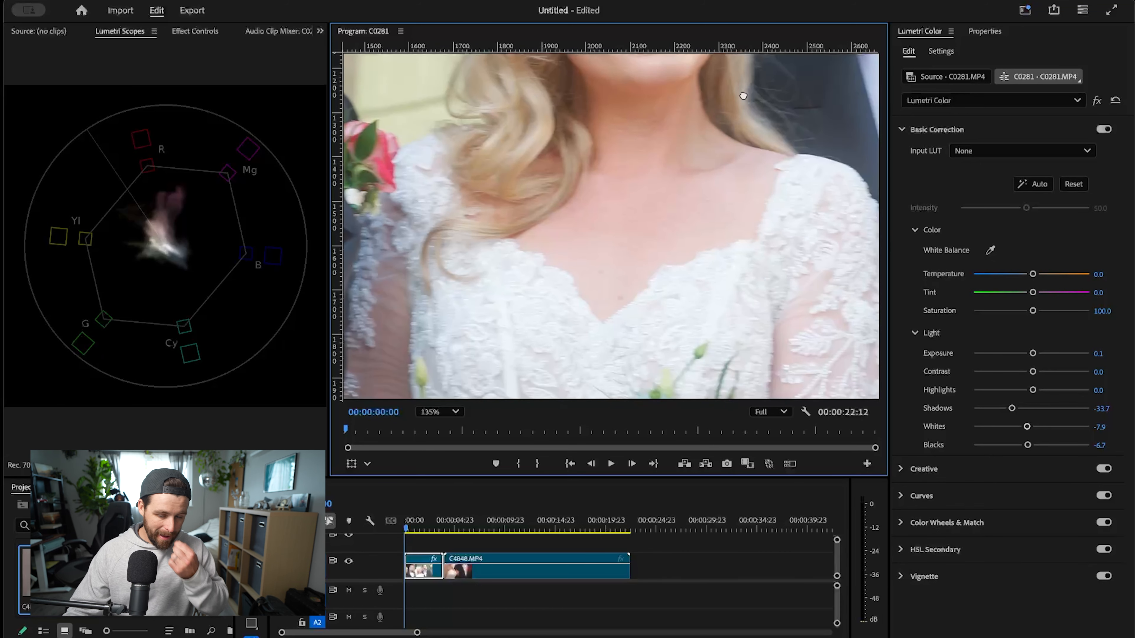
pyautogui.scroll(-5, 743, 96)
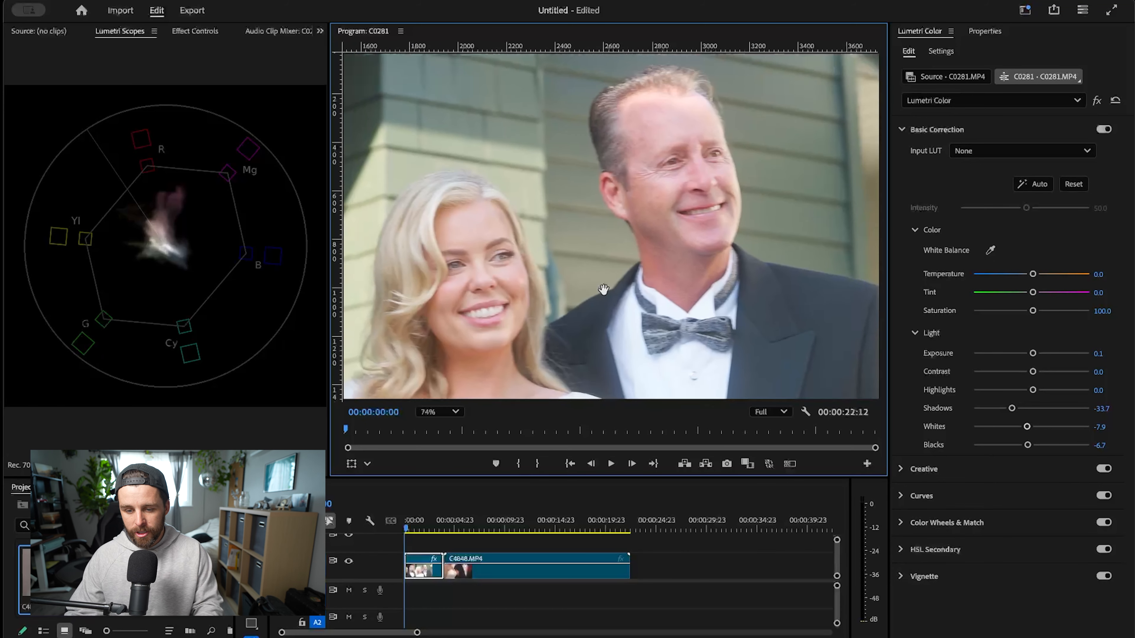
pyautogui.scroll(-3, 603, 290)
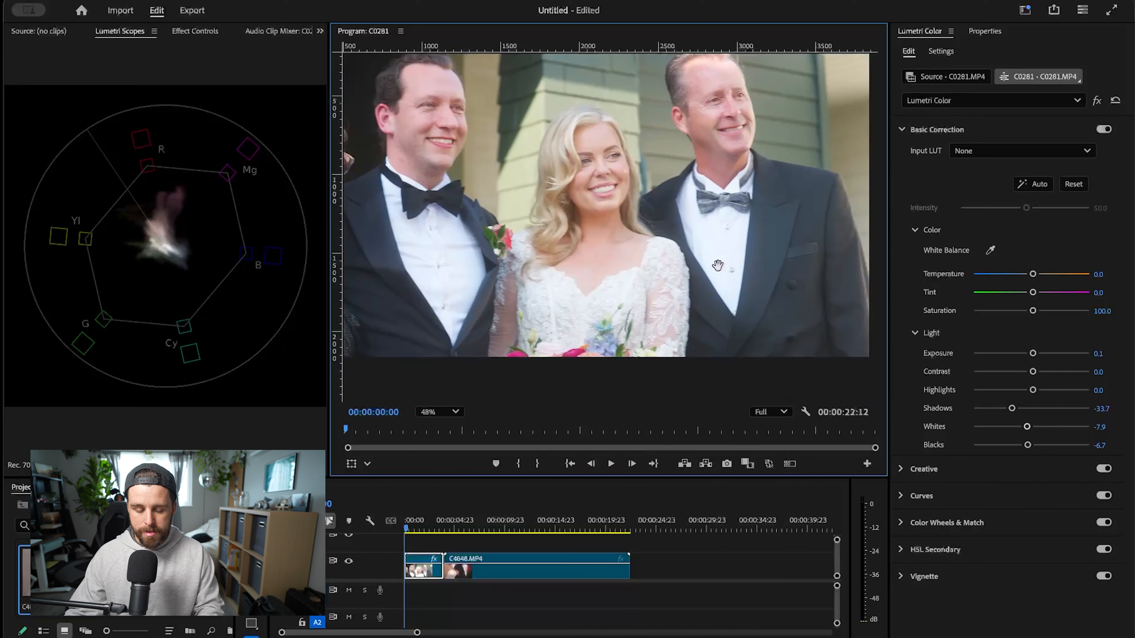
pyautogui.scroll(-2, 715, 224)
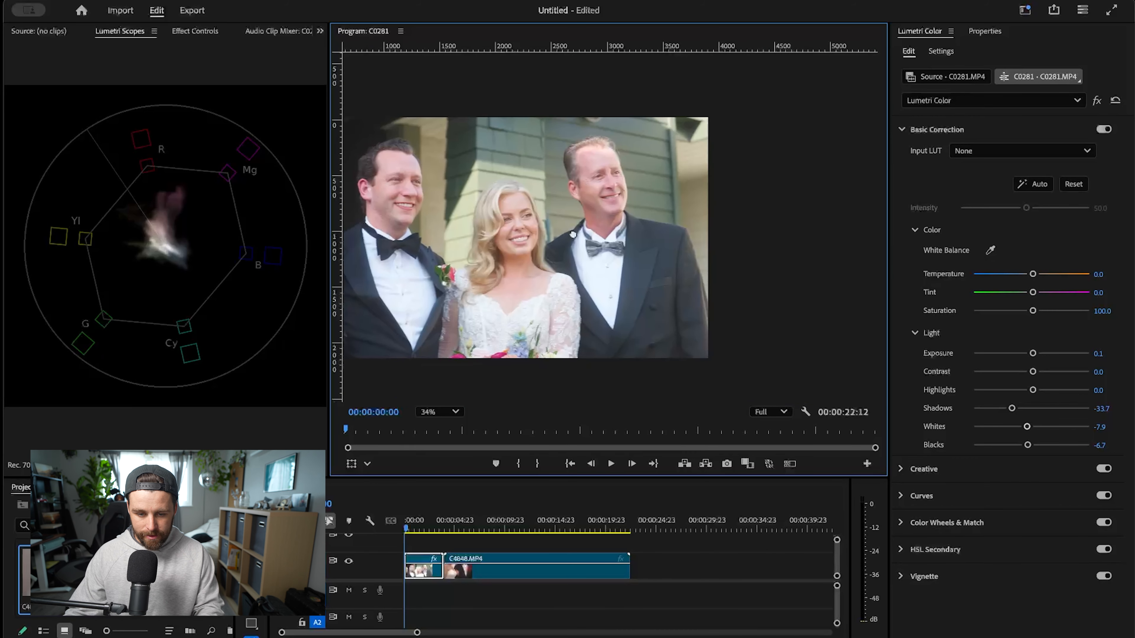
pyautogui.moveTo(702, 168); pyautogui.dragTo(552, 261)
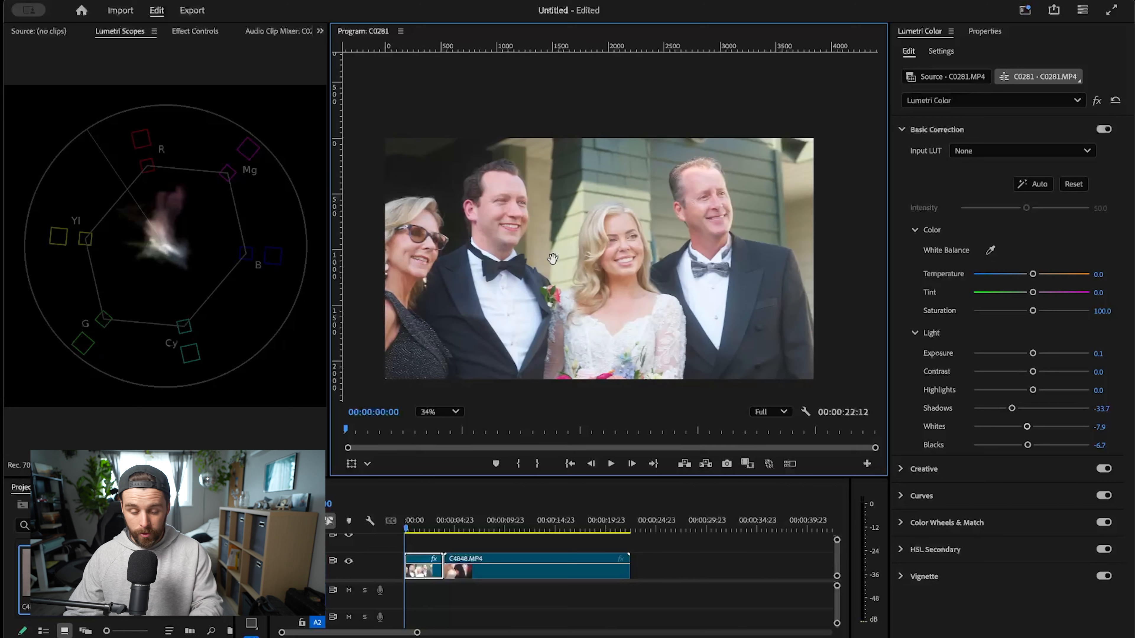
pyautogui.moveTo(670, 282); pyautogui.dragTo(634, 233)
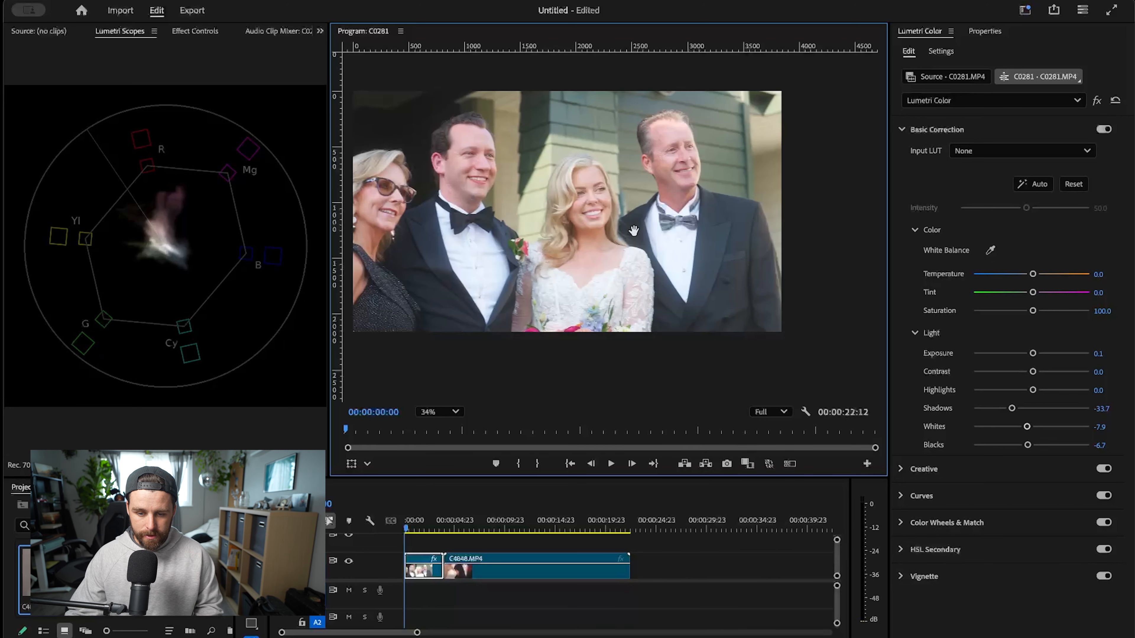
pyautogui.scroll(-2, 634, 230)
pyautogui.scroll(2, 542, 223)
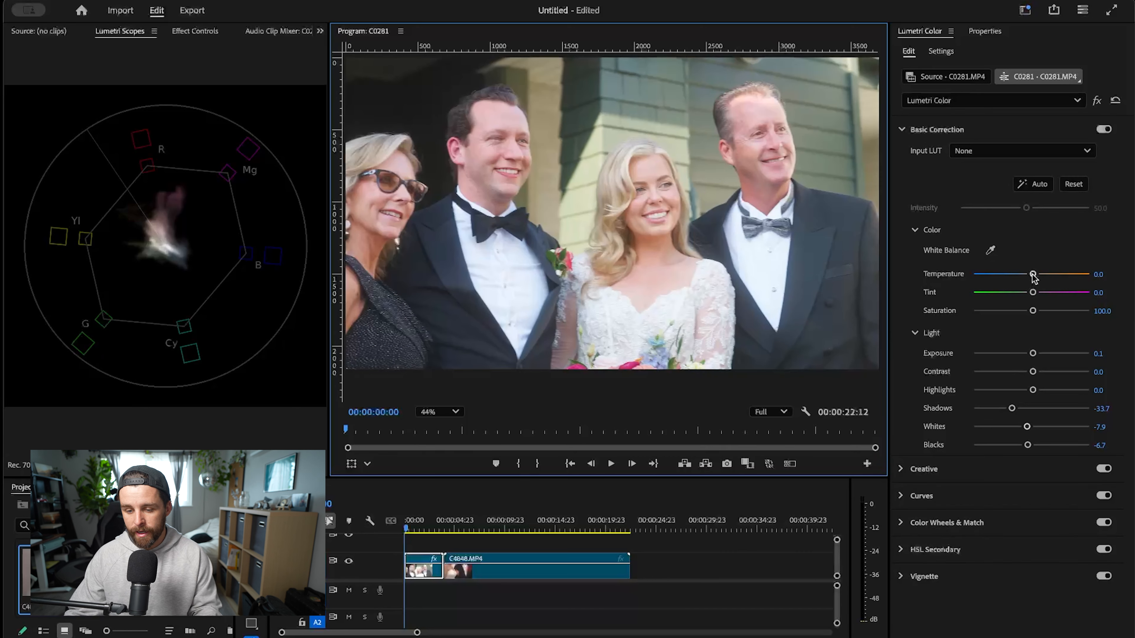
# - Warm the Temperature of C0281.MP4 to 3.4, judging it on the white shirt and then the whole group
pyautogui.moveTo(1032, 275)
pyautogui.mouseDown()
pyautogui.moveTo(984, 285)
pyautogui.moveTo(1030, 283)
pyautogui.mouseUp()
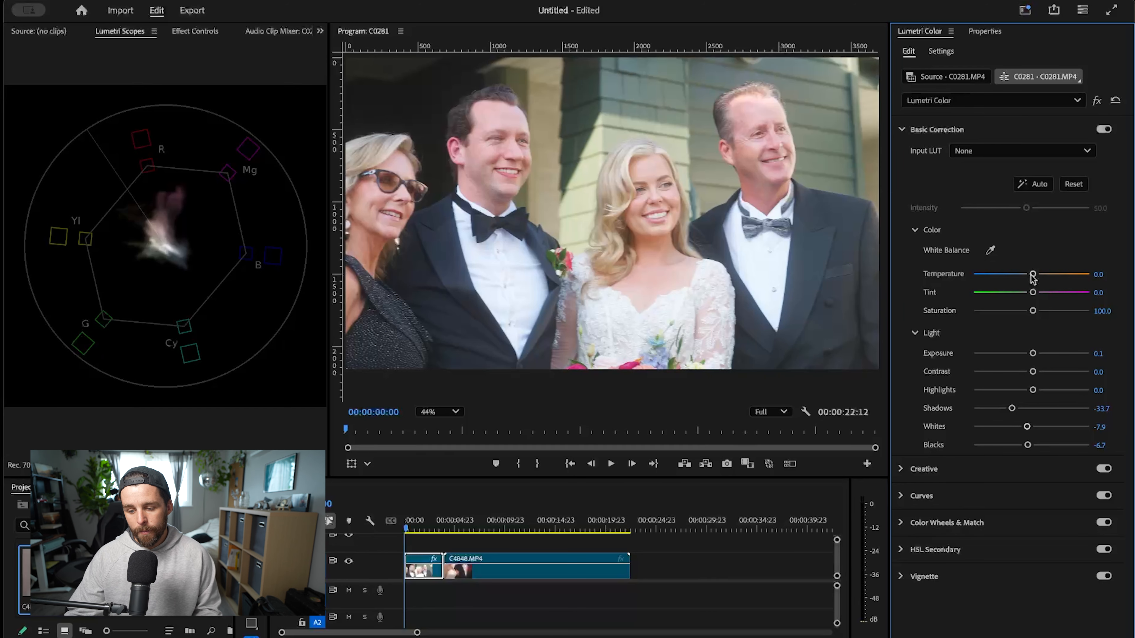
pyautogui.moveTo(527, 253); pyautogui.dragTo(636, 350)
pyautogui.scroll(3, 668, 182)
pyautogui.scroll(5, 667, 182)
pyautogui.moveTo(622, 243); pyautogui.dragTo(640, 69)
pyautogui.scroll(-3, 630, 307)
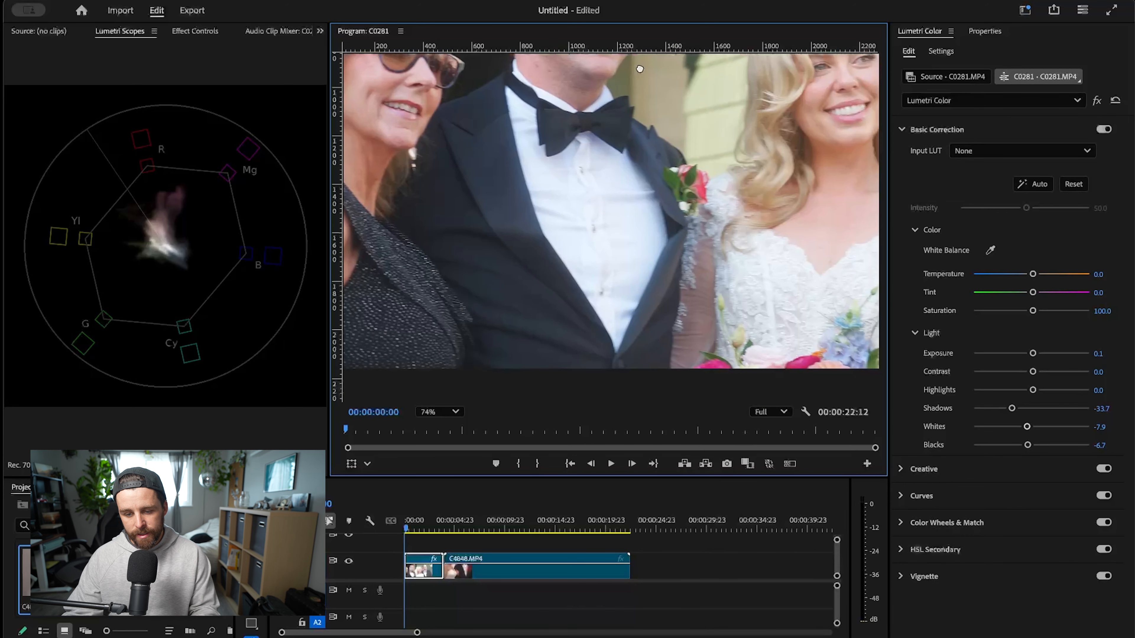
pyautogui.moveTo(1032, 274); pyautogui.dragTo(1035, 275)
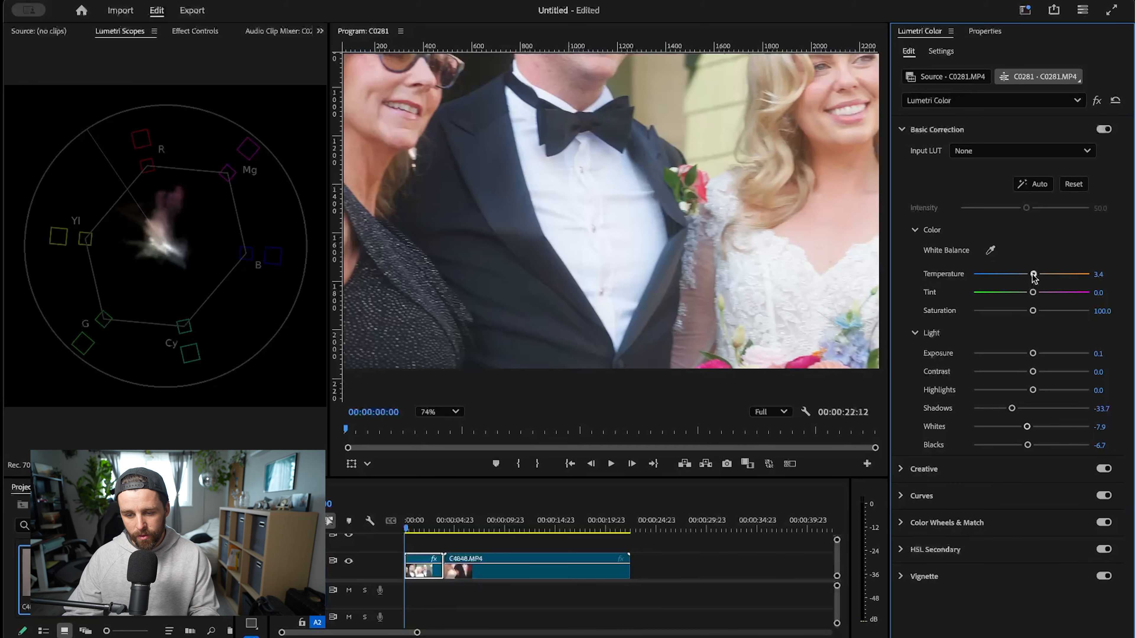
pyautogui.moveTo(698, 164); pyautogui.dragTo(591, 306)
pyautogui.scroll(-3, 591, 306)
pyautogui.moveTo(722, 307); pyautogui.dragTo(709, 249)
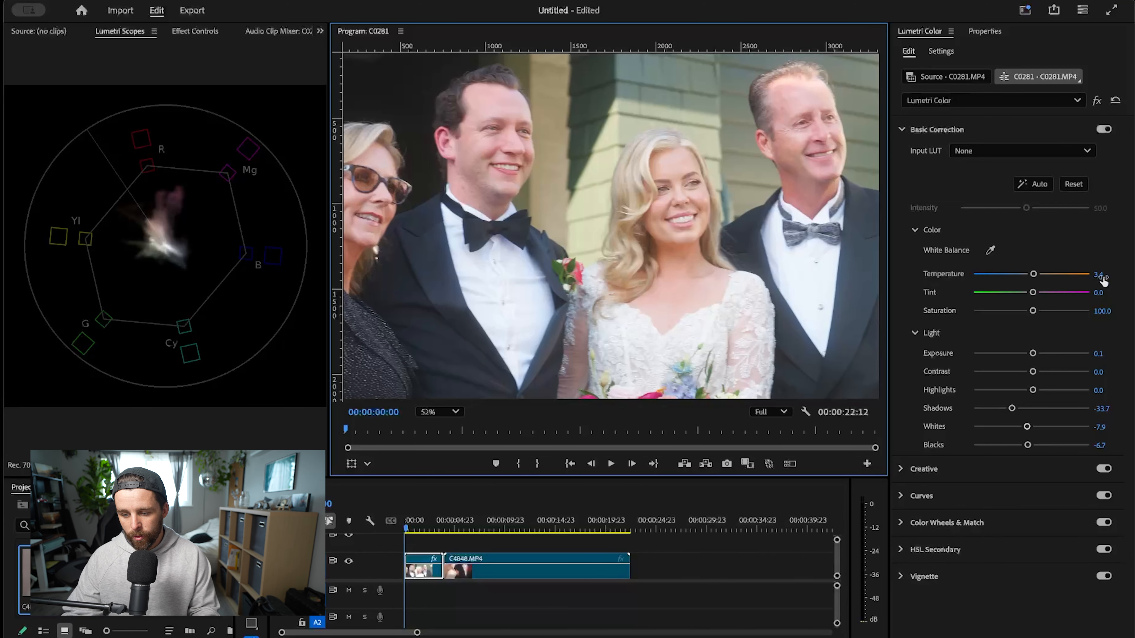
# - Lower the Blacks to -11.2 and the Shadows to -47.2 on C0281.MP4
pyautogui.scroll(5, 685, 227)
pyautogui.scroll(-4, 626, 178)
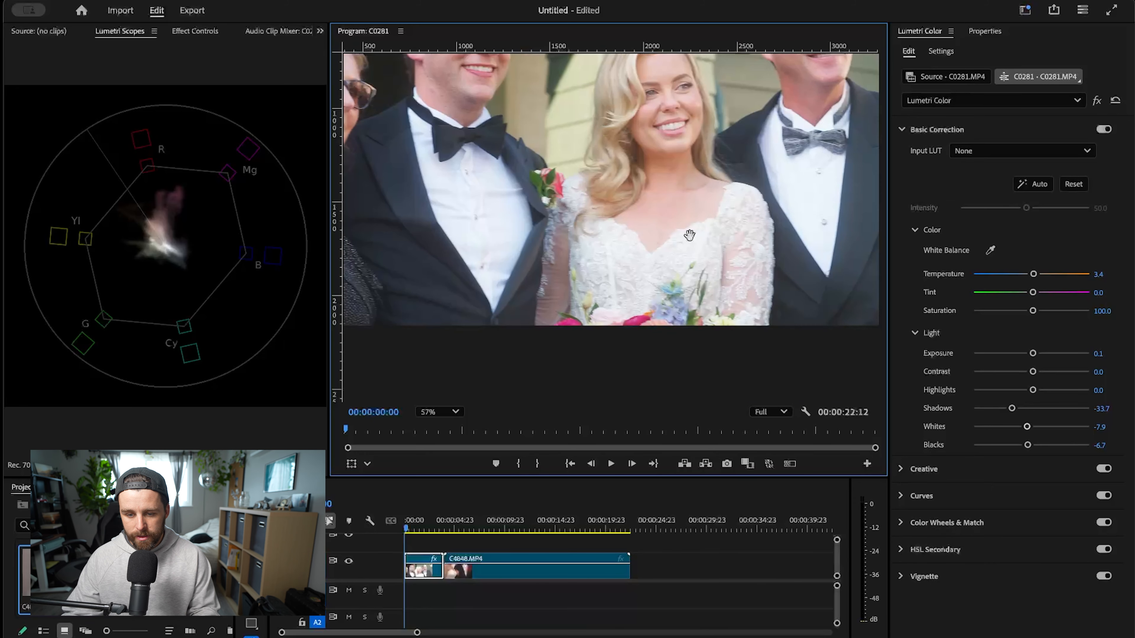
pyautogui.scroll(-1, 690, 235)
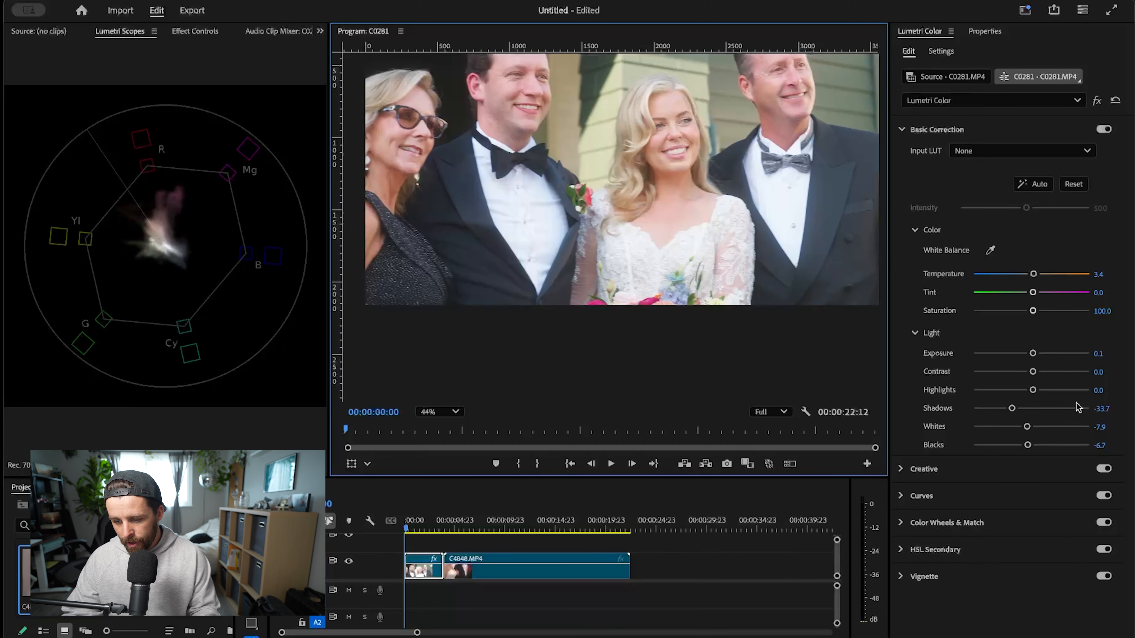
pyautogui.moveTo(1027, 447)
pyautogui.mouseDown()
pyautogui.moveTo(1005, 447)
pyautogui.moveTo(1024, 448)
pyautogui.mouseUp()
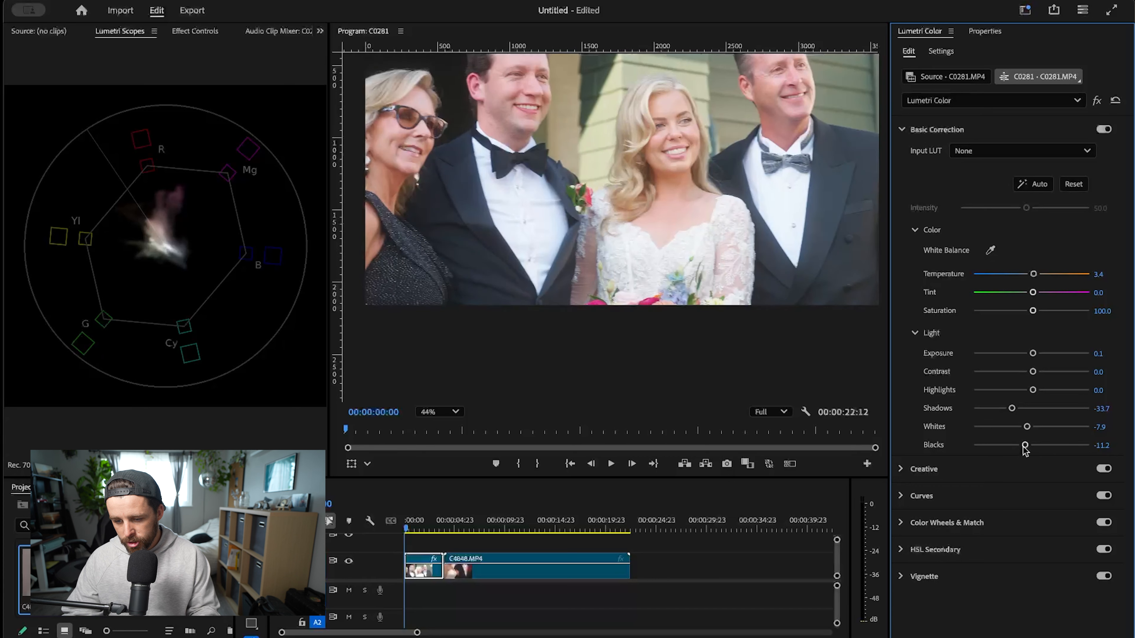
pyautogui.moveTo(1009, 410); pyautogui.dragTo(1003, 418)
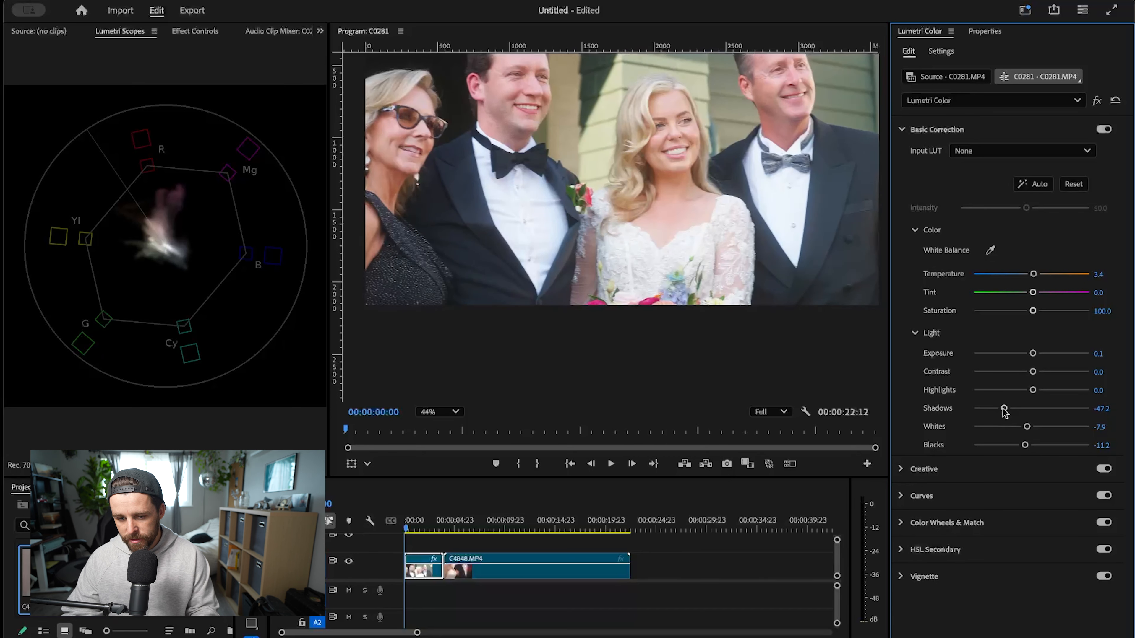
# - Review the whole frame and compare it with the Lumetri Color correction bypassed and re-enabled
pyautogui.scroll(-3, 709, 241)
pyautogui.moveTo(709, 242); pyautogui.dragTo(754, 245)
pyautogui.scroll(-1, 778, 212)
pyautogui.scroll(2, 746, 246)
pyautogui.scroll(2, 746, 246)
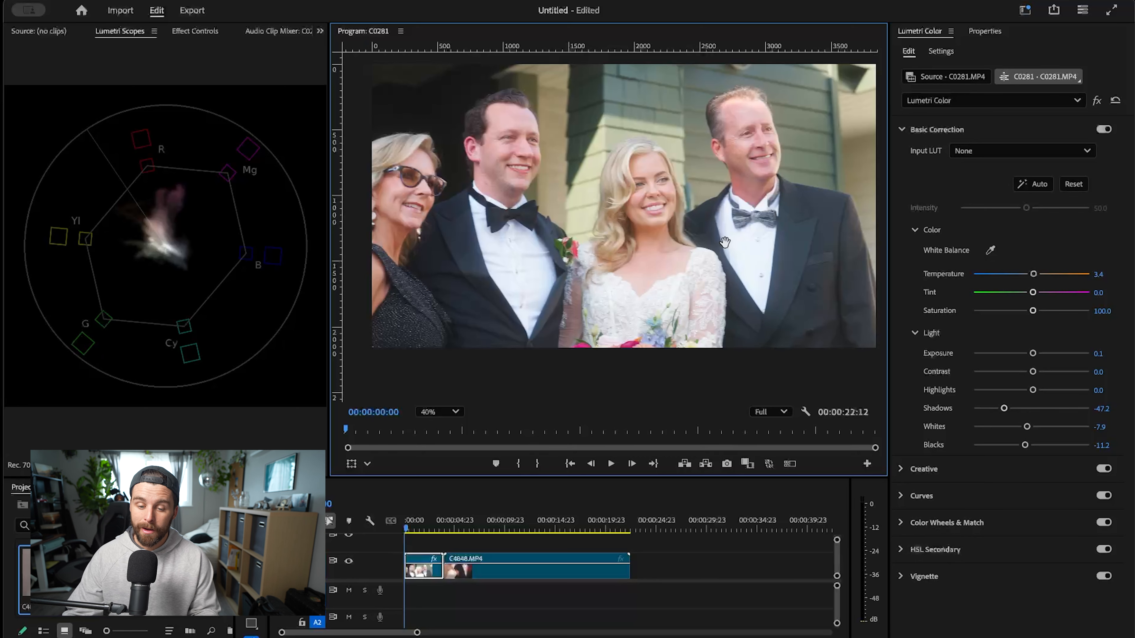
pyautogui.moveTo(724, 244); pyautogui.dragTo(740, 274)
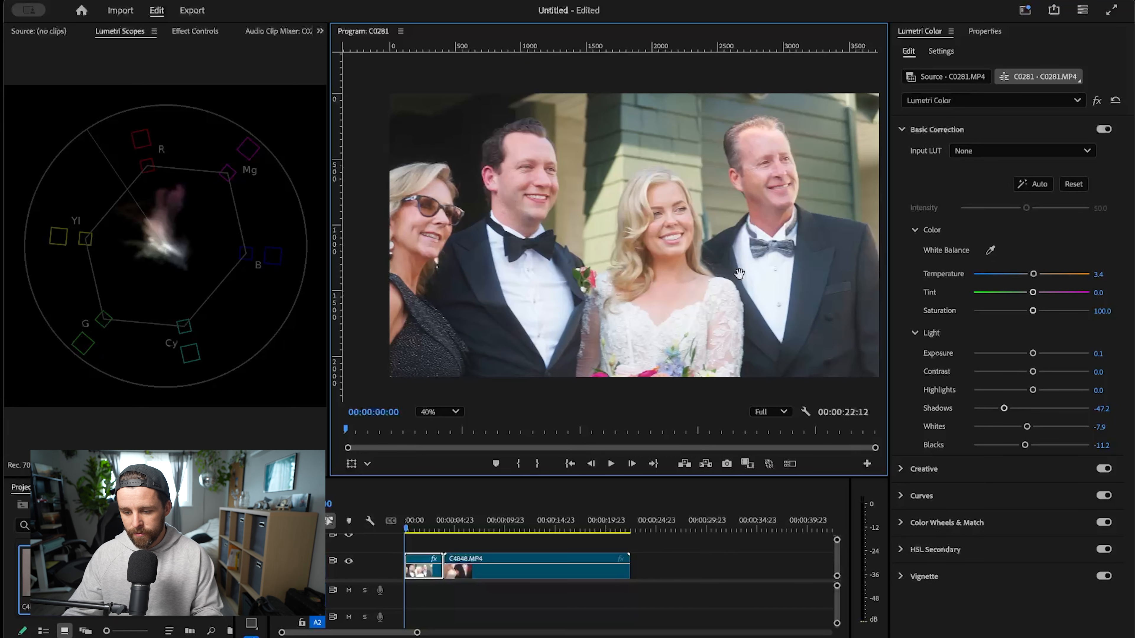
pyautogui.click(1061, 251)
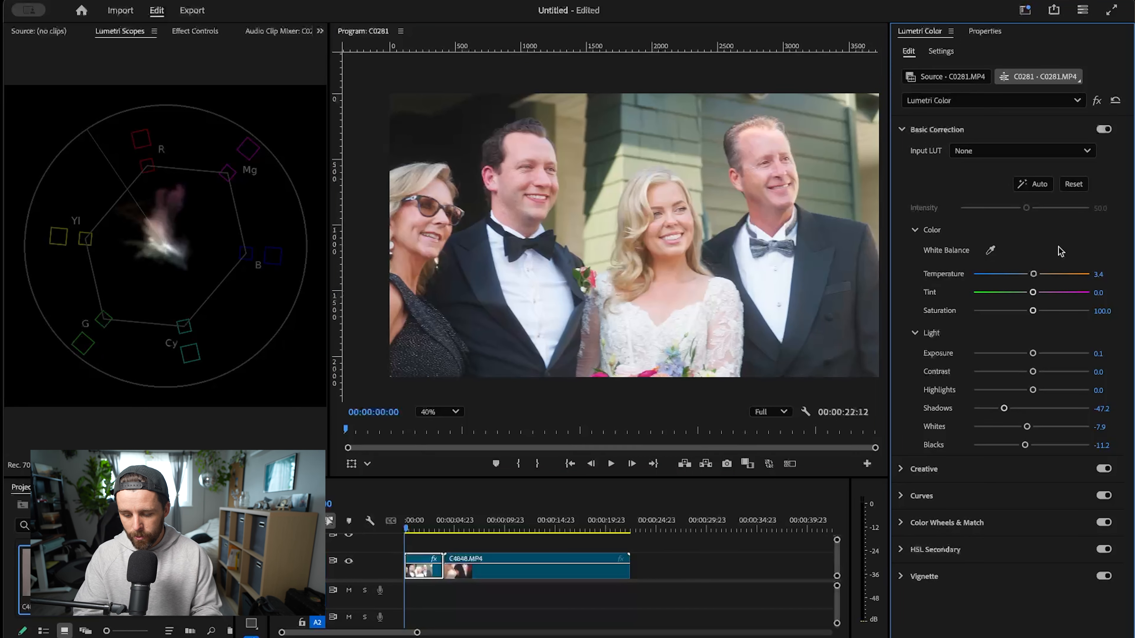
pyautogui.press('b')
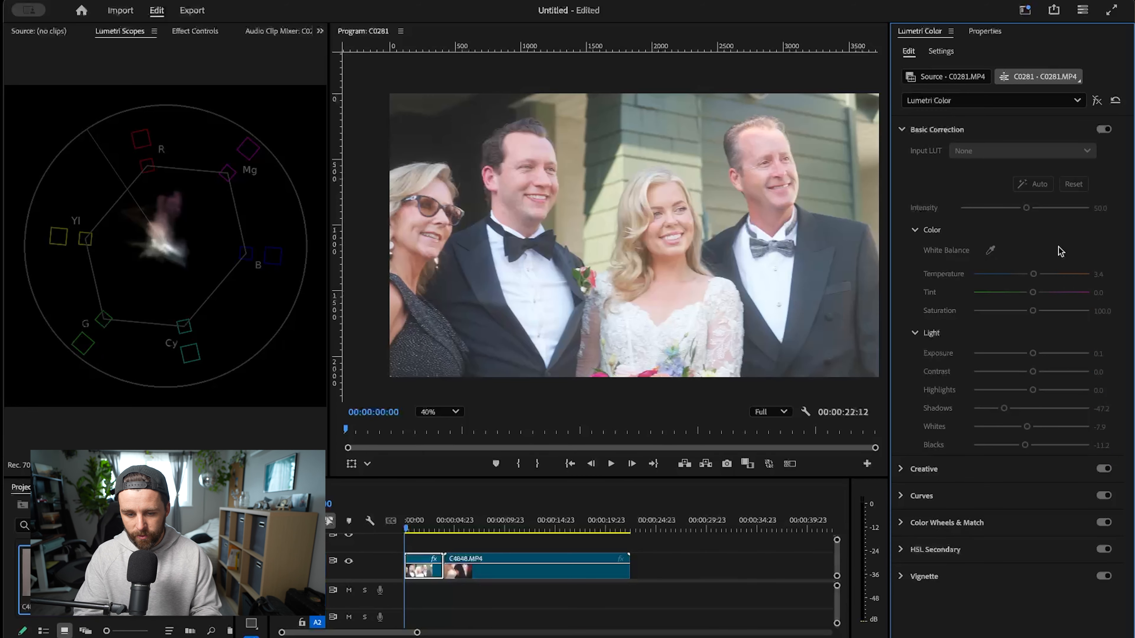
pyautogui.press('b')
pyautogui.moveTo(681, 244); pyautogui.dragTo(725, 243)
pyautogui.scroll(-1, 628, 288)
pyautogui.scroll(-1, 724, 244)
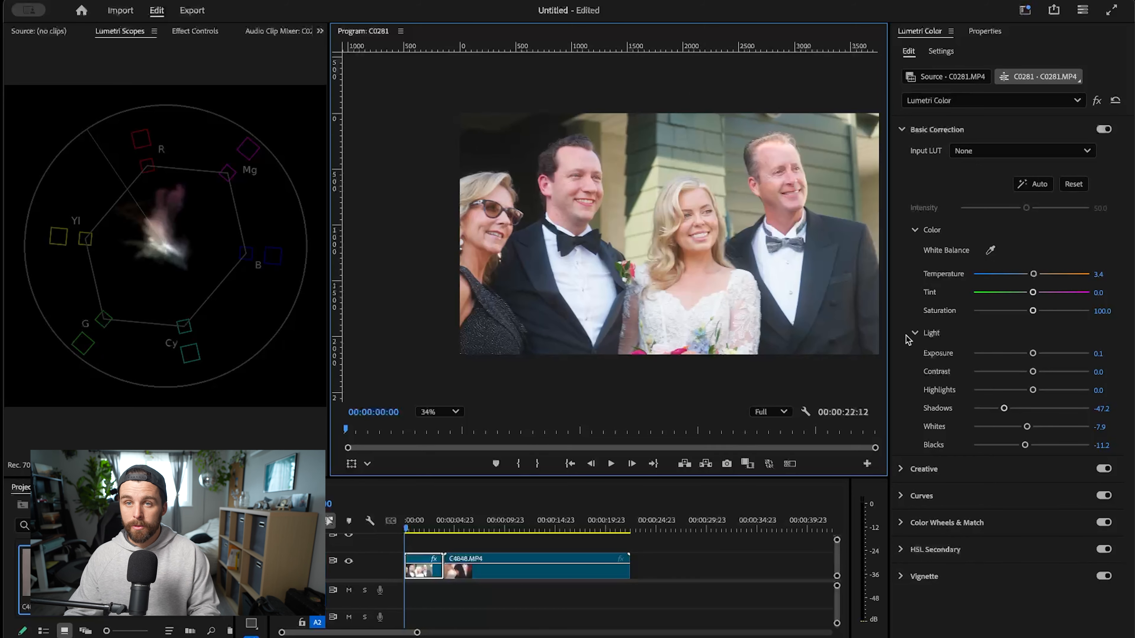
# - Open the HSL Secondary section for C0281.MP4 and look over its Key, Refine and Correction controls
pyautogui.scroll(4, 660, 223)
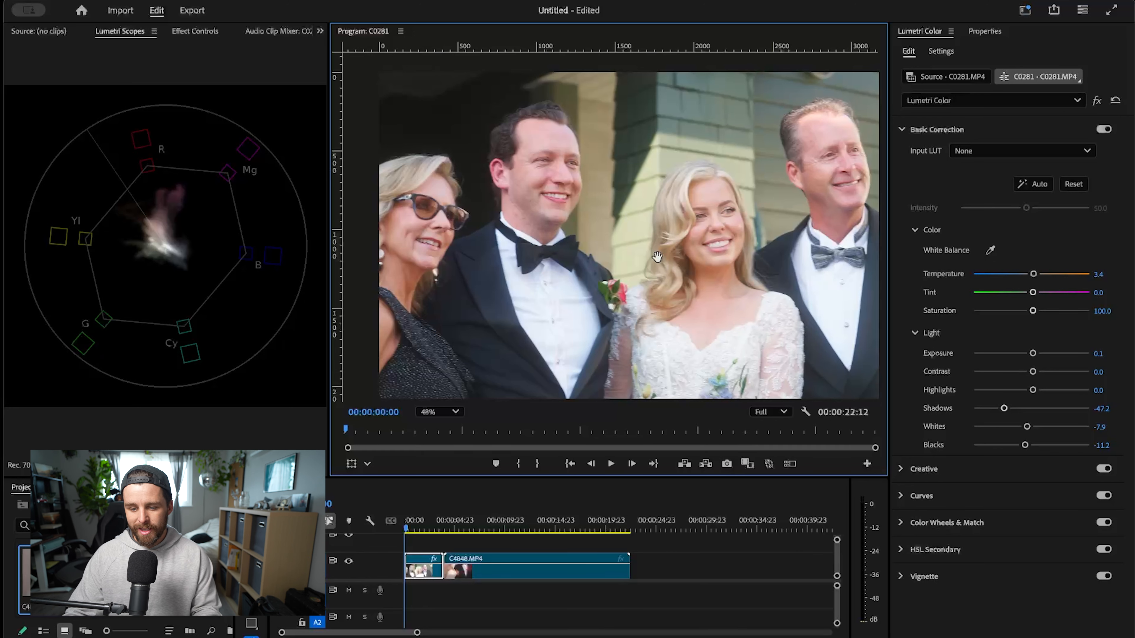
pyautogui.scroll(-1, 661, 258)
pyautogui.moveTo(708, 268); pyautogui.dragTo(703, 215)
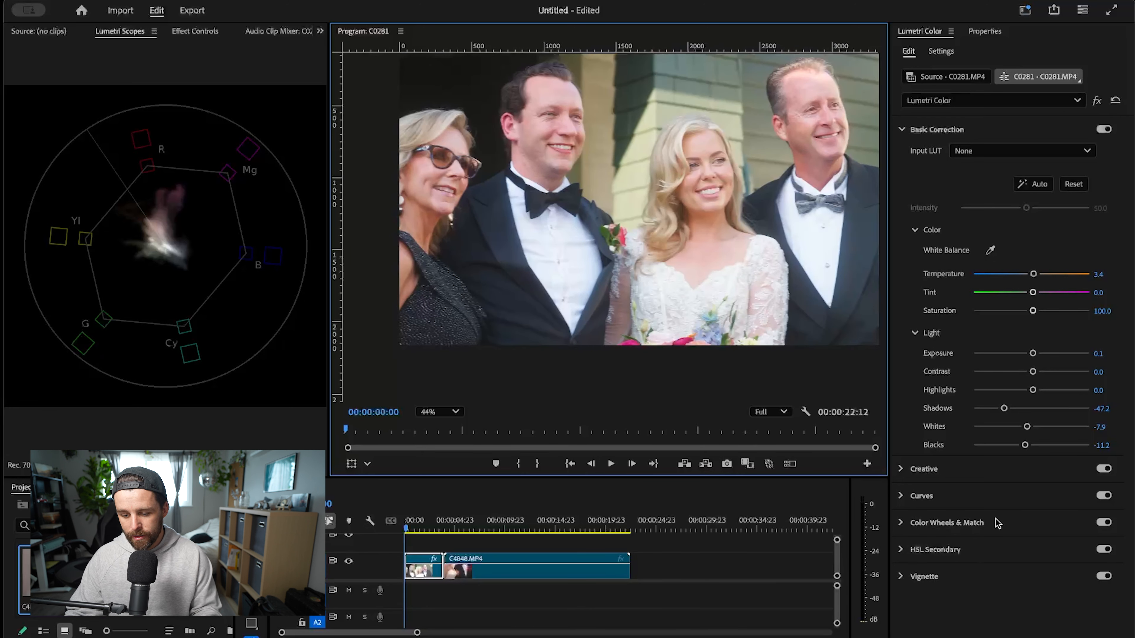
pyautogui.click(937, 552)
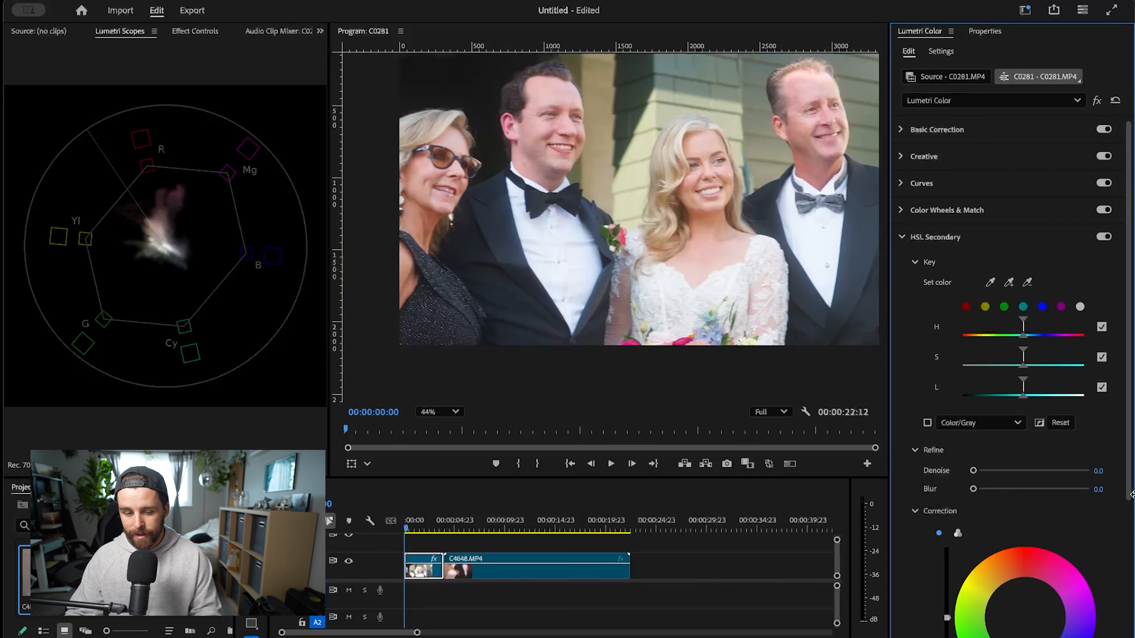
pyautogui.scroll(-5, 1072, 603)
pyautogui.scroll(3, 1070, 601)
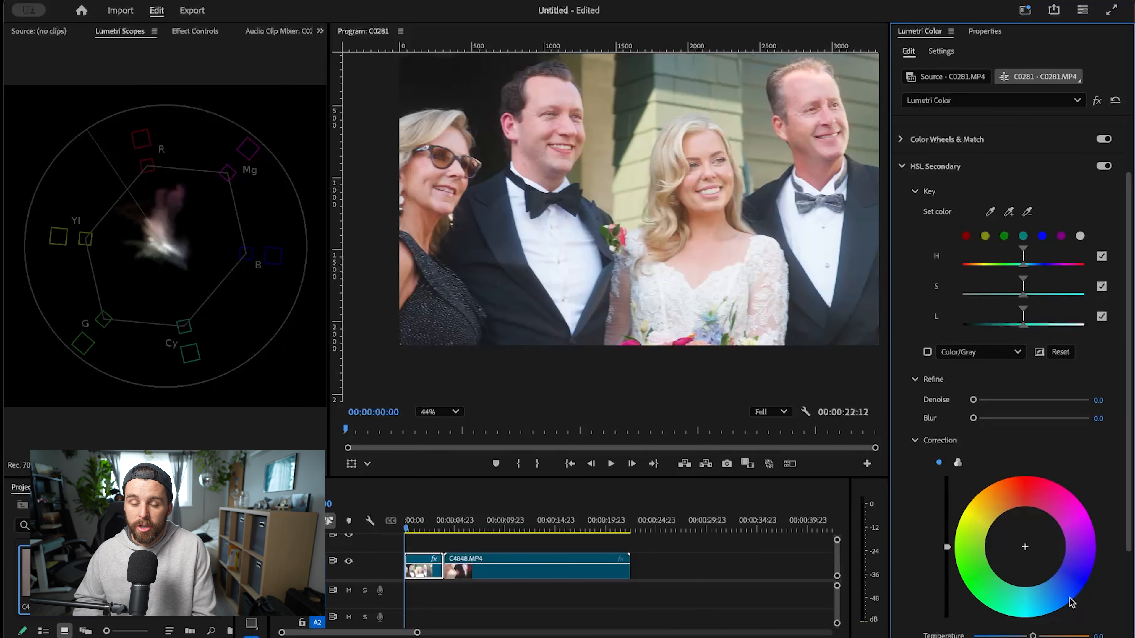
# - Bring up the Lumetri Color and Lumetri Scopes panels and check that both are enabled in the workspace
pyautogui.click(119, 196)
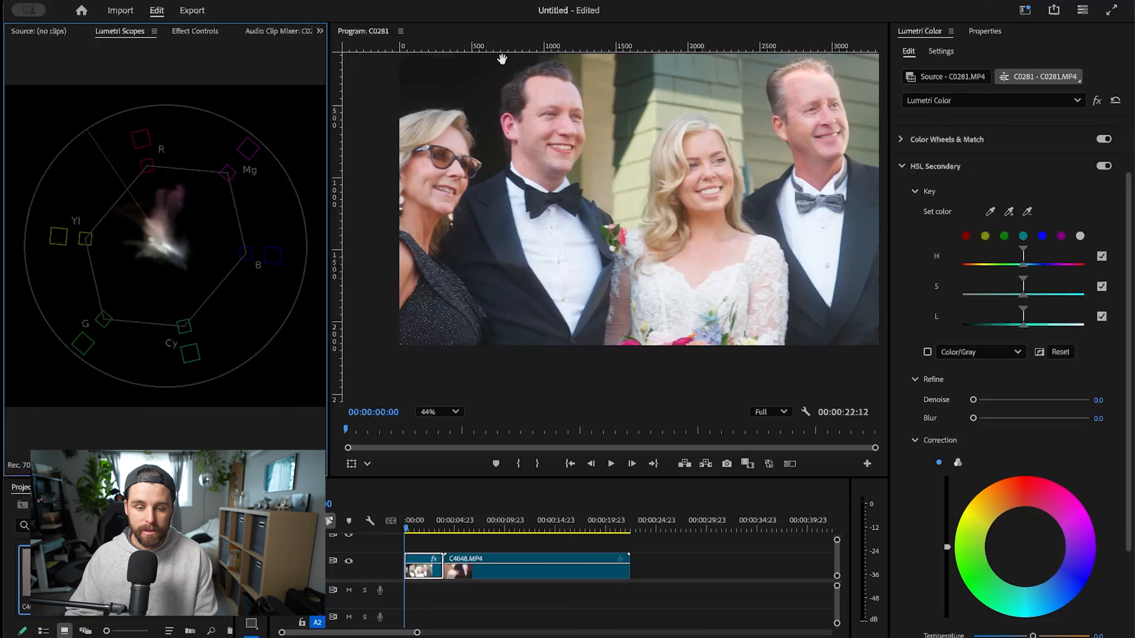
pyautogui.click(415, 0)
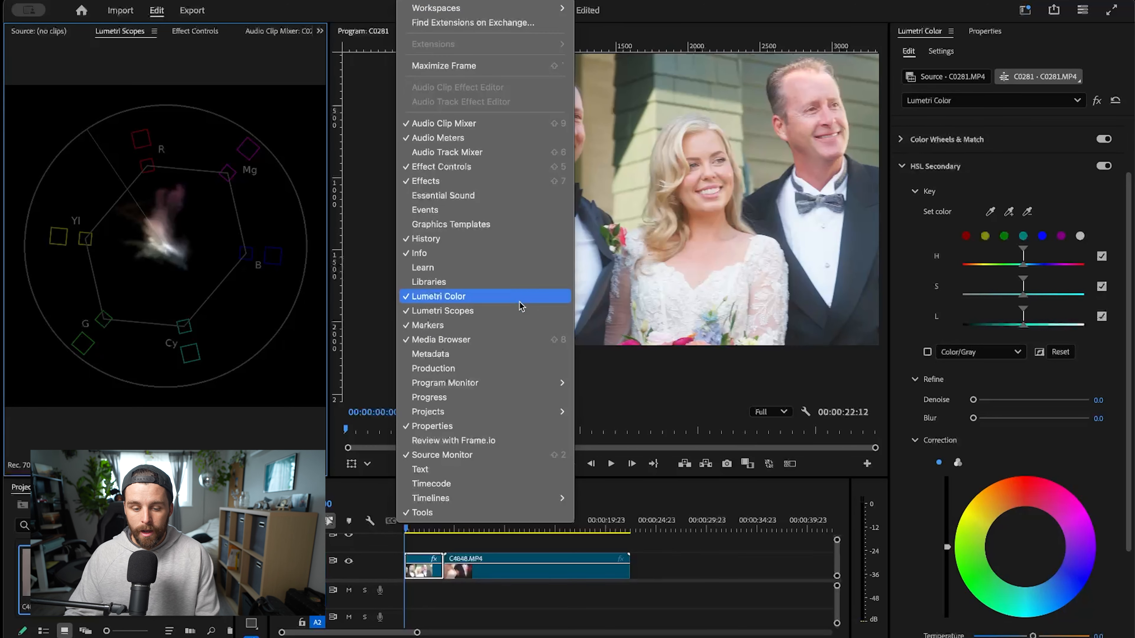
pyautogui.click(289, 105)
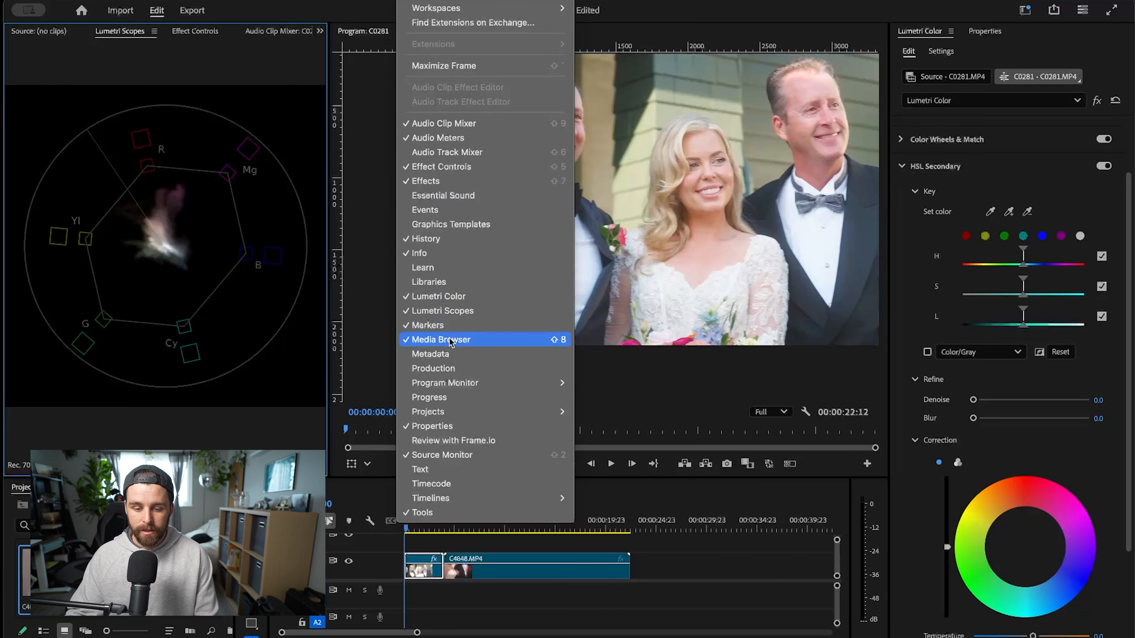
pyautogui.click(447, 296)
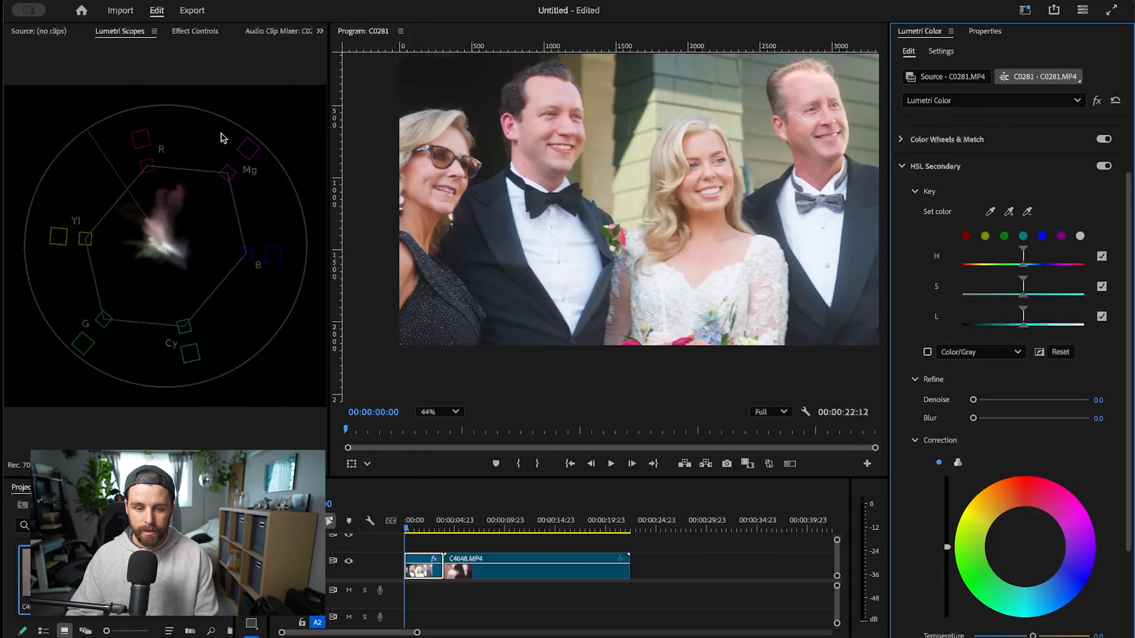
pyautogui.click(415, 1)
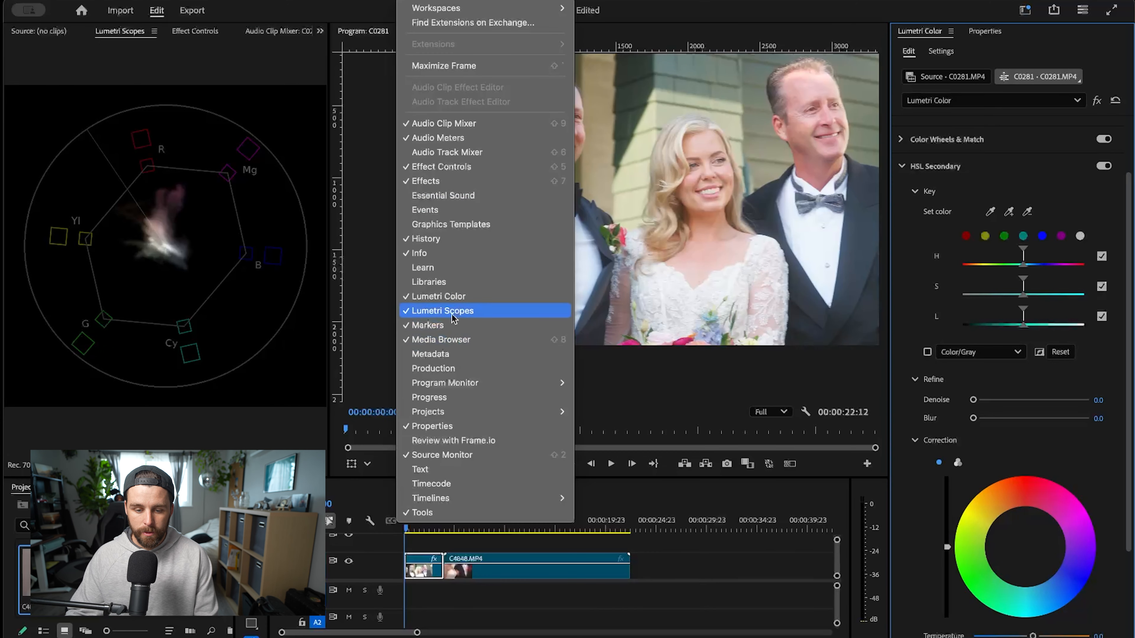
pyautogui.click(453, 302)
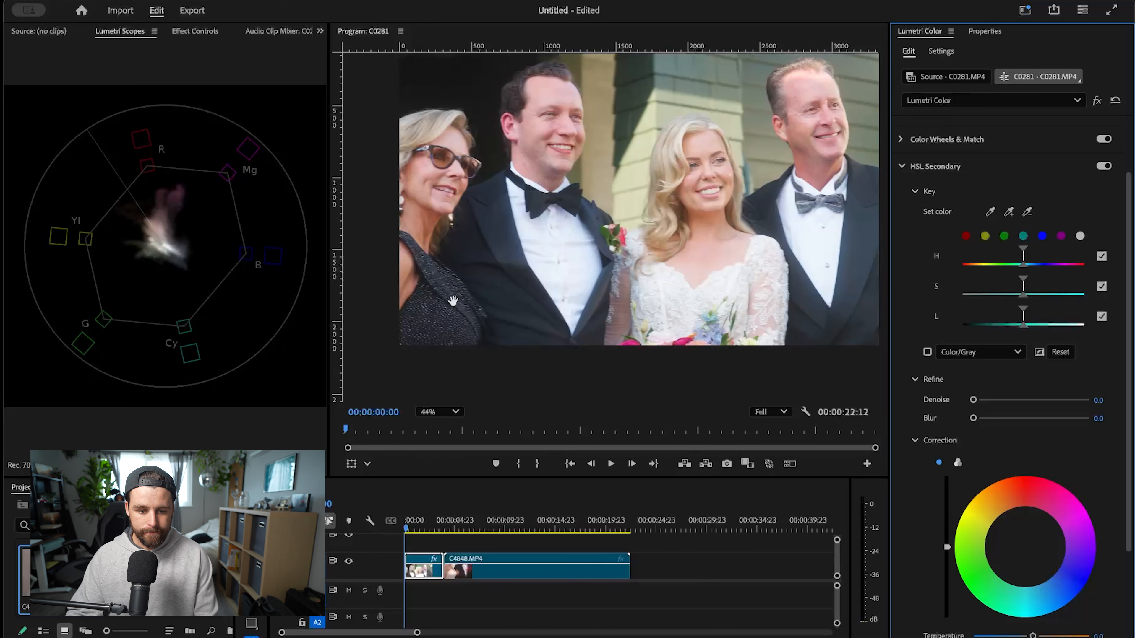
pyautogui.click(112, 299)
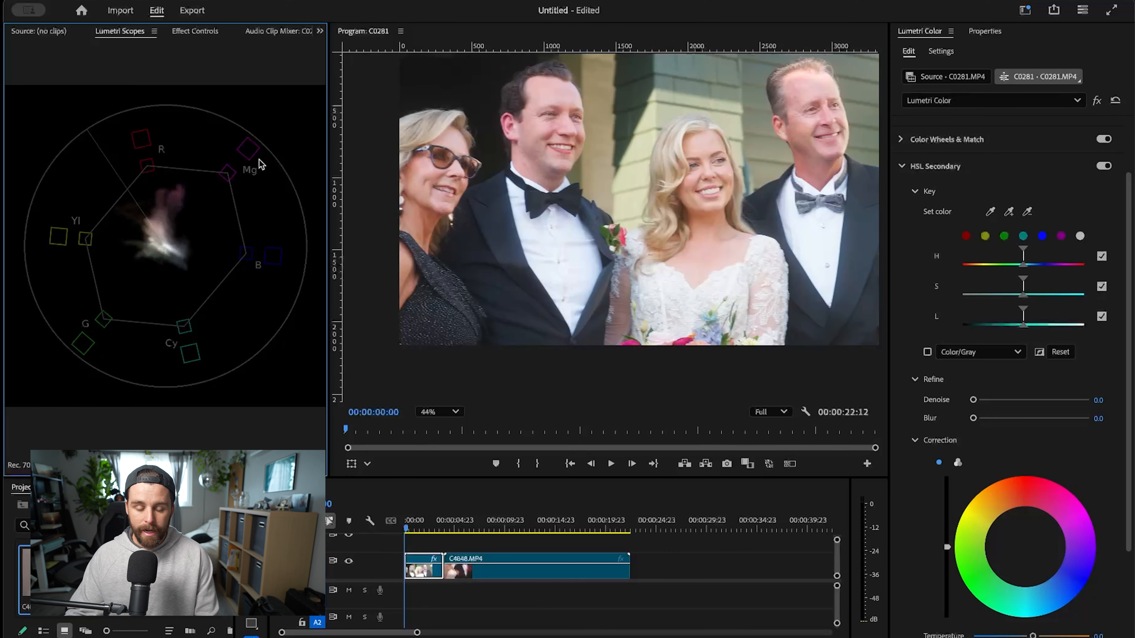
pyautogui.click(416, 1)
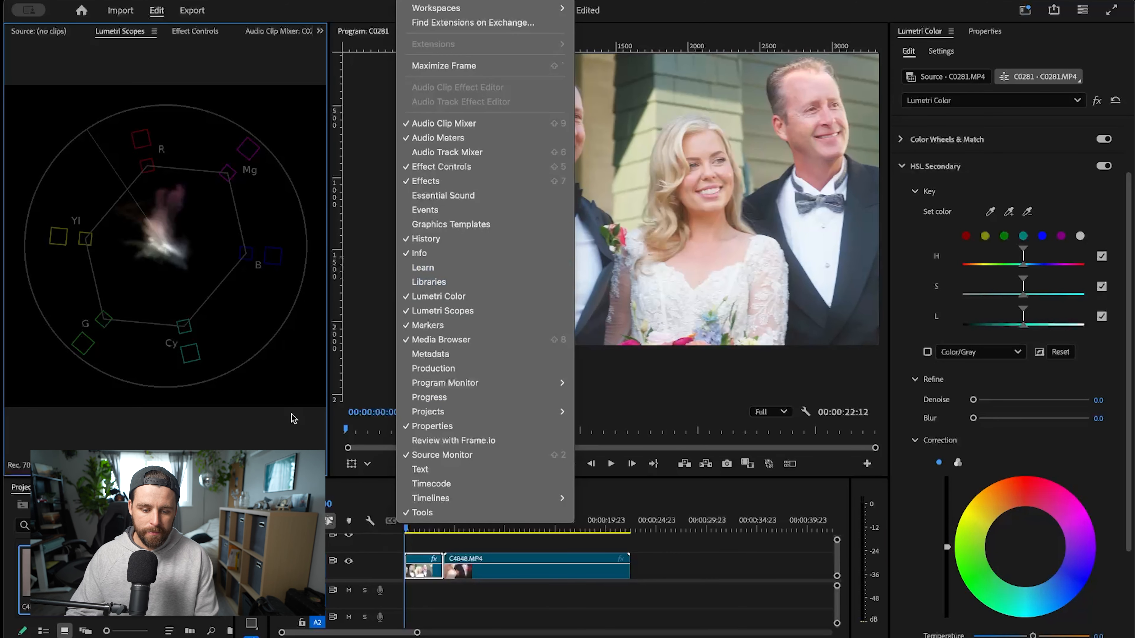
pyautogui.click(230, 318)
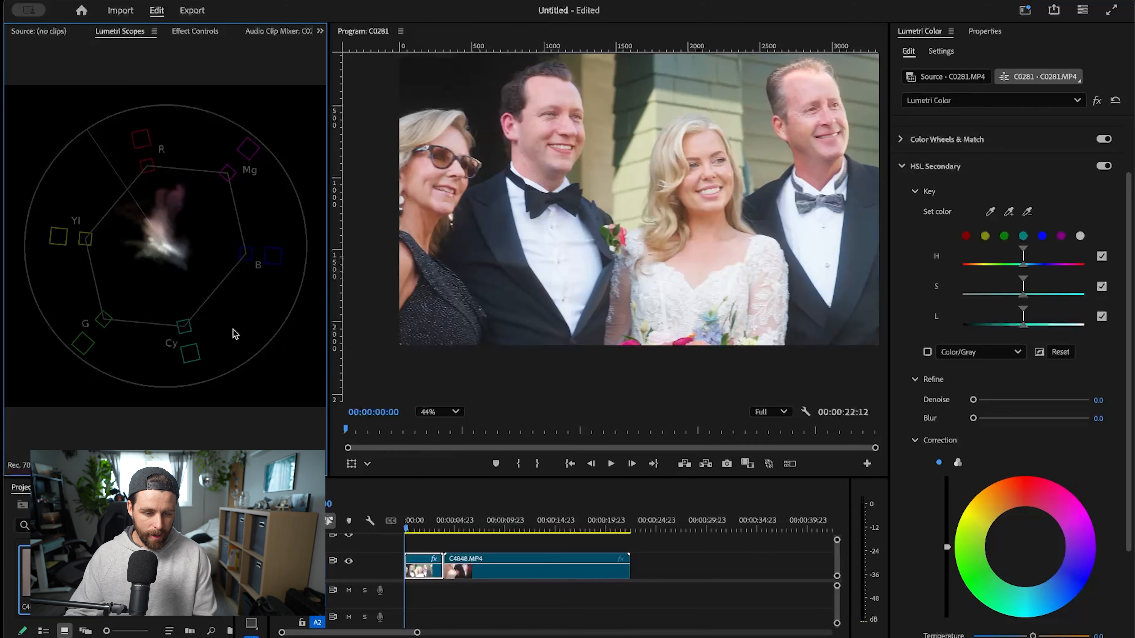
# - Add the Histogram and Parade (RGB) scopes alongside the Vectorscope YUV and look over the color channels
pyautogui.rightClick(230, 311)
pyautogui.click(290, 340)
pyautogui.rightClick(219, 239)
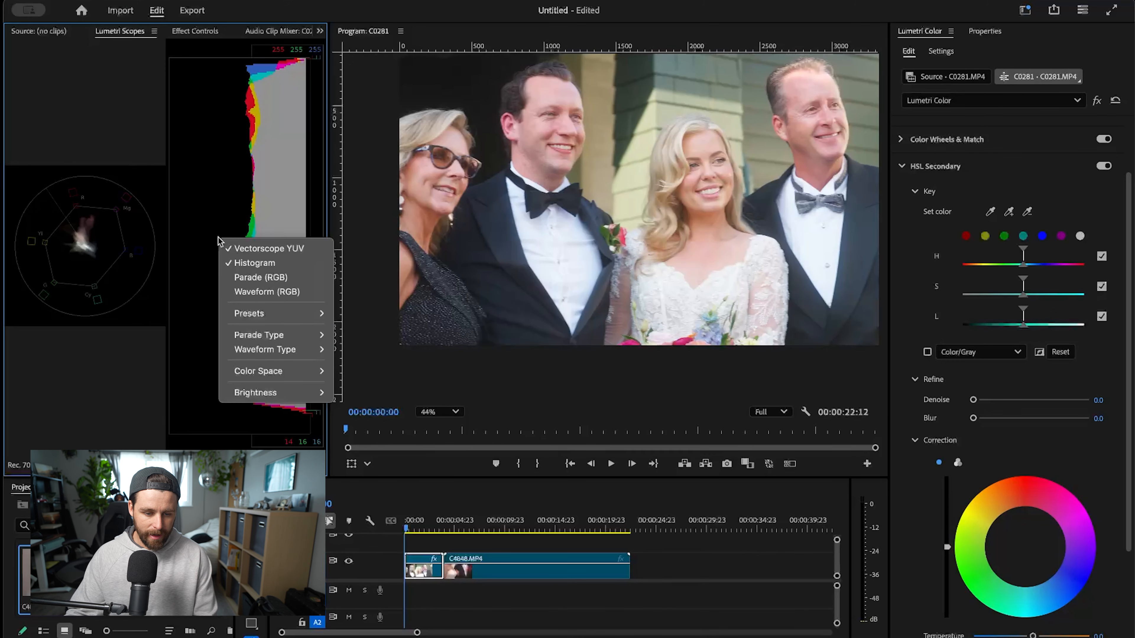
pyautogui.click(265, 281)
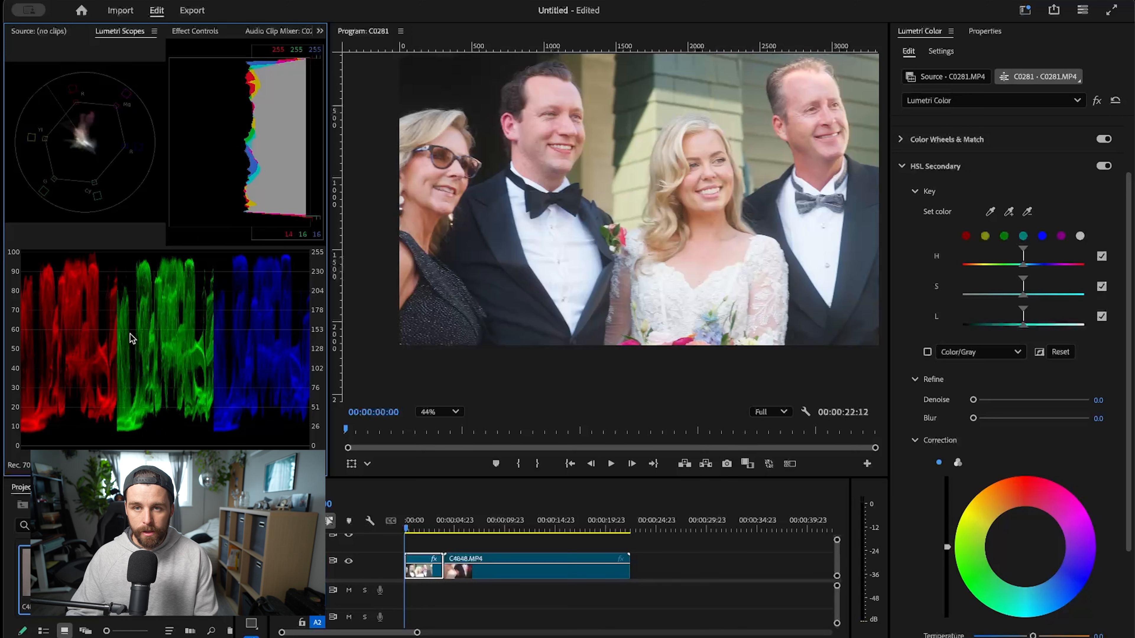
pyautogui.rightClick(215, 177)
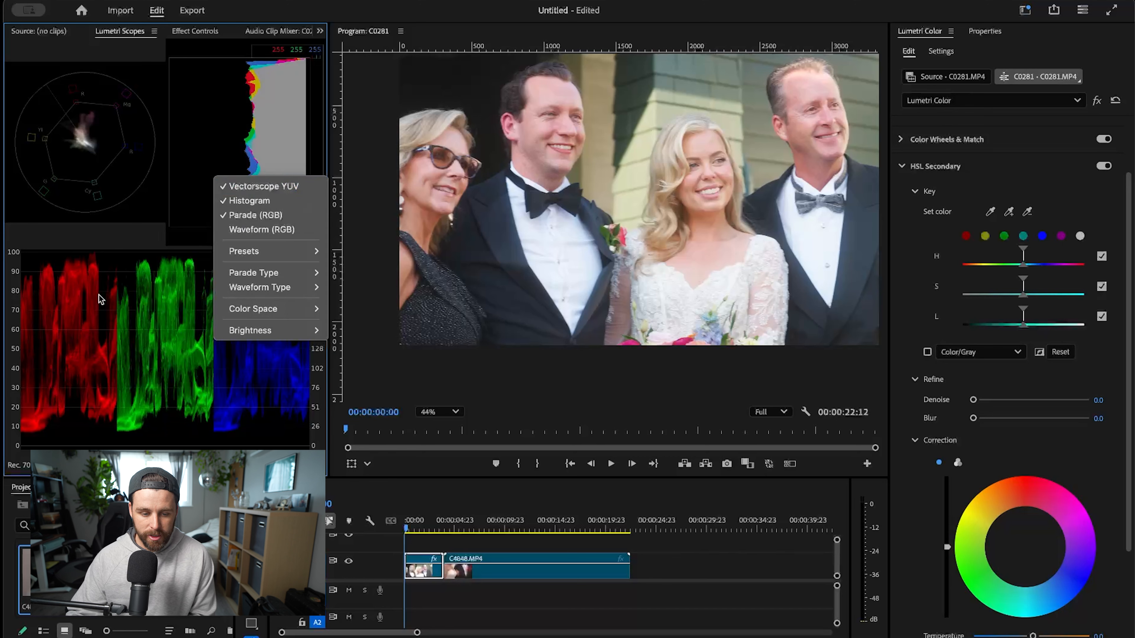
pyautogui.click(143, 312)
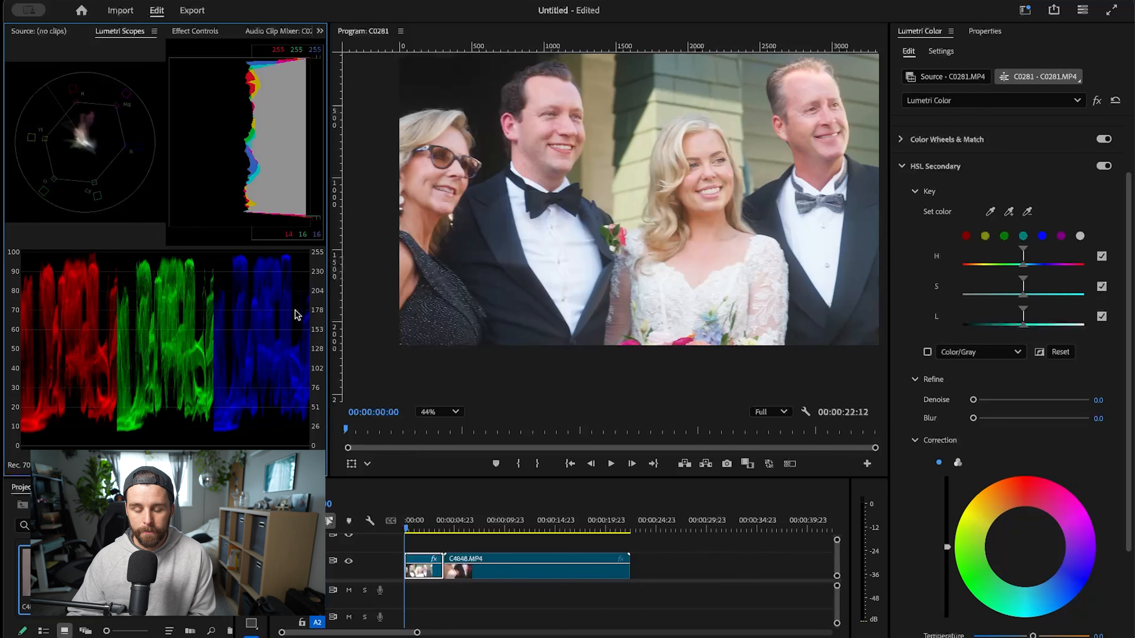
# - Turn off the Histogram and Parade (RGB) scopes, leaving only the Vectorscope YUV
pyautogui.rightClick(207, 305)
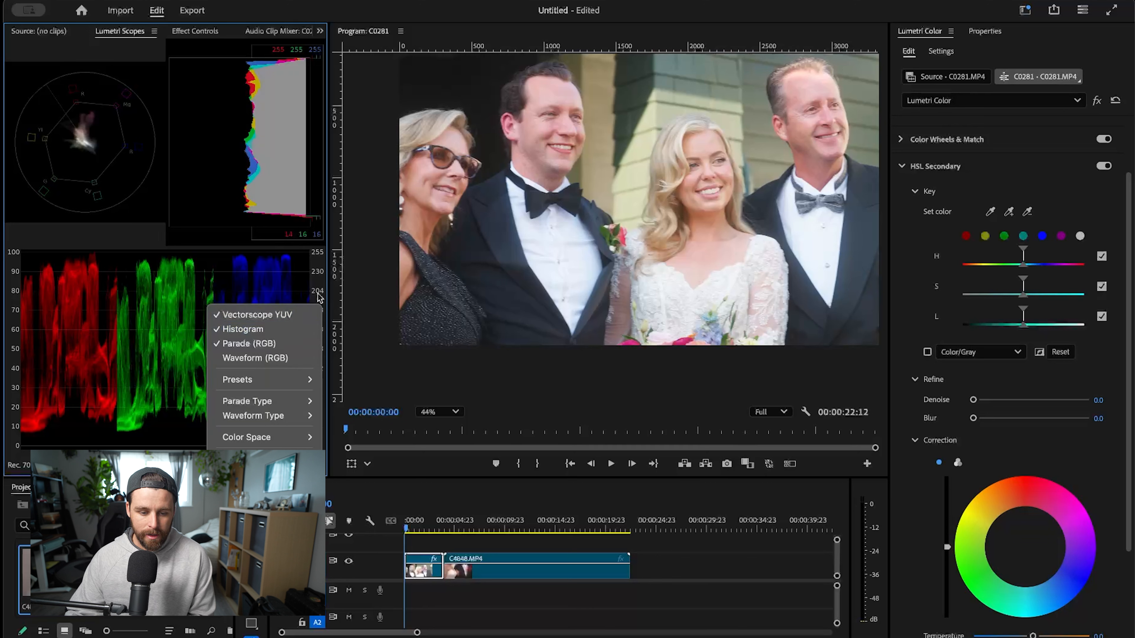
pyautogui.click(278, 331)
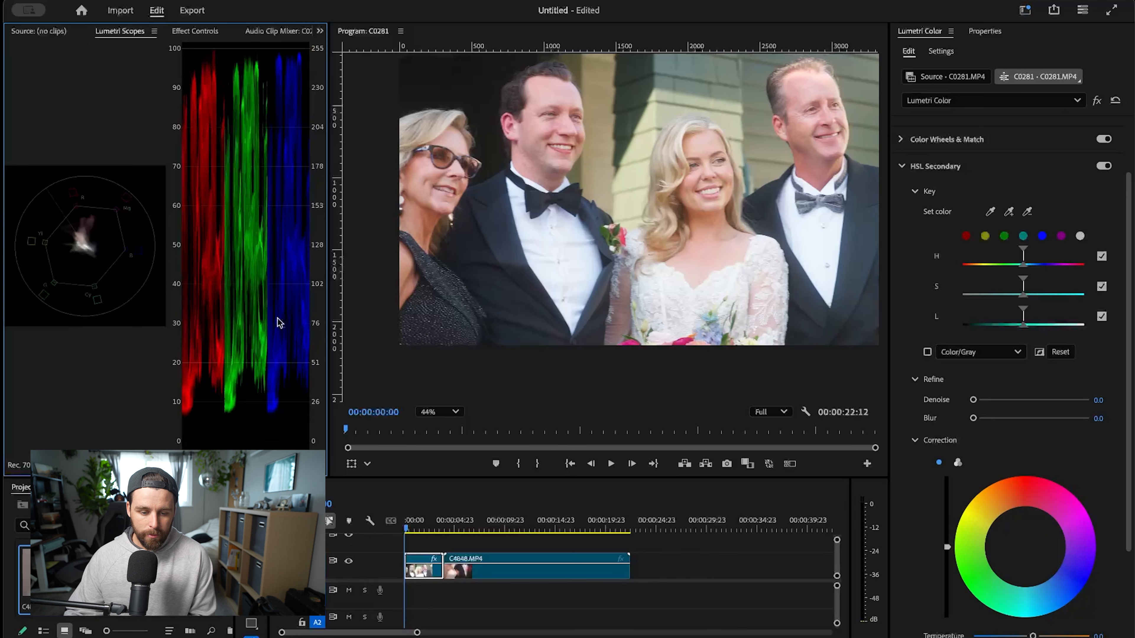
pyautogui.rightClick(265, 325)
pyautogui.click(305, 362)
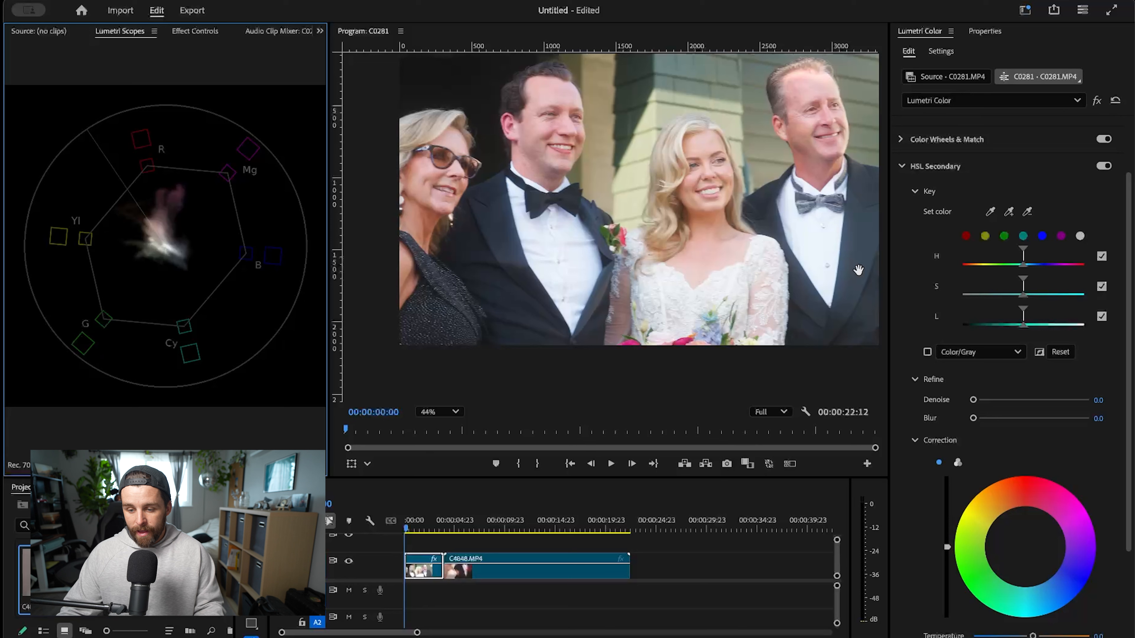
# - Sample the skin of the dark-haired man's face as the HSL Secondary key and show the Color/Gray mask
pyautogui.click(991, 212)
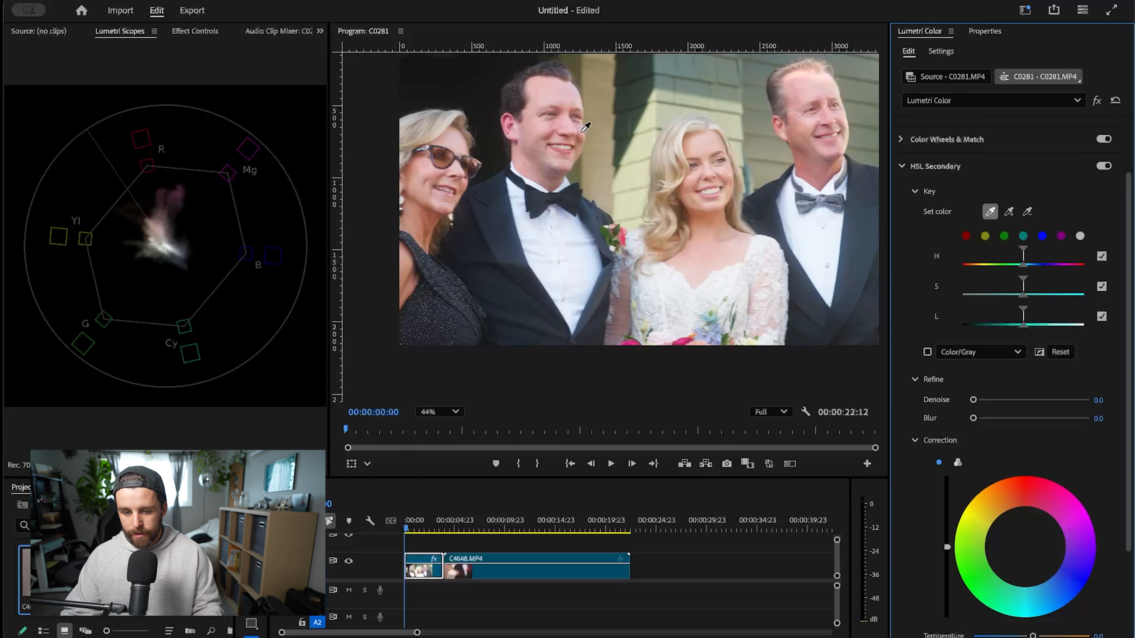
pyautogui.click(552, 126)
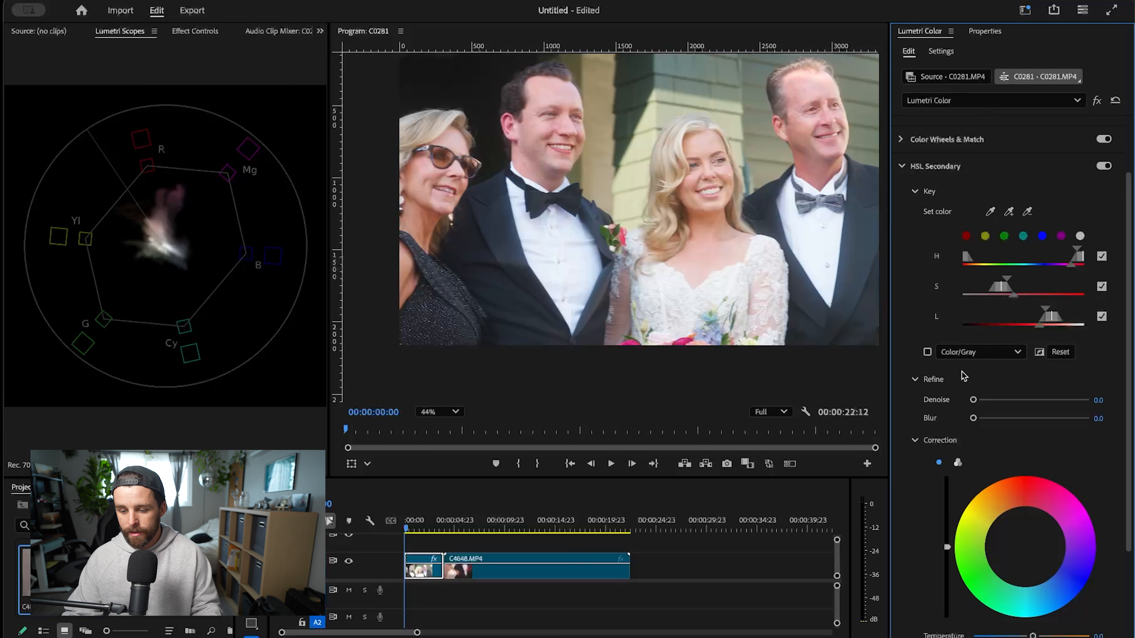
pyautogui.click(927, 352)
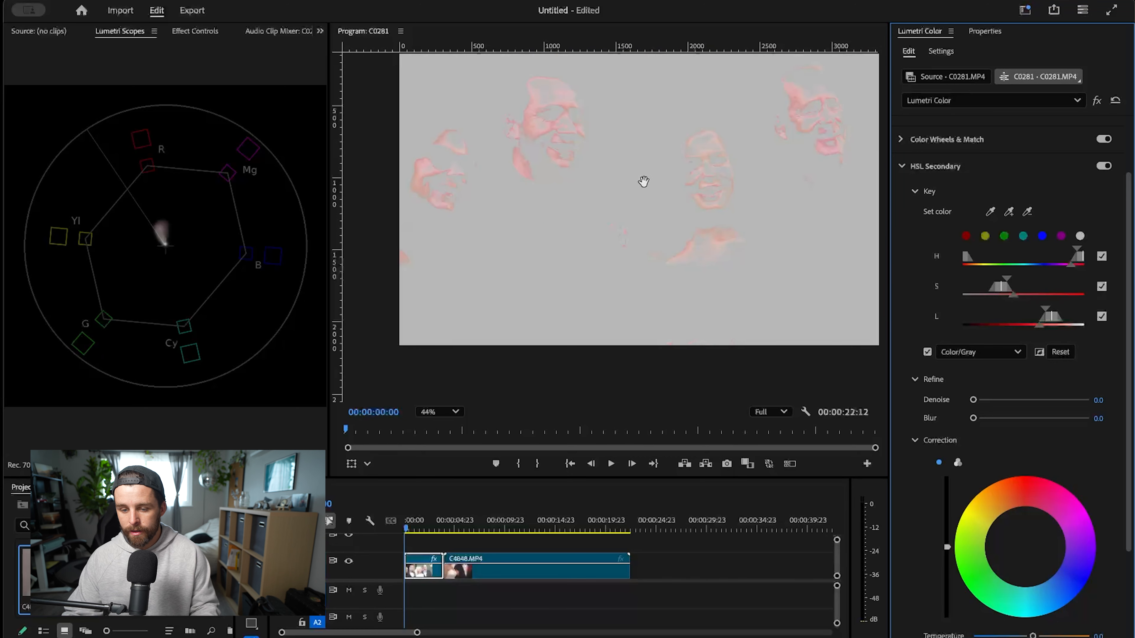
# - Widen the key's saturation and lightness ranges to cover the skin on all four people
pyautogui.moveTo(640, 180); pyautogui.dragTo(613, 222)
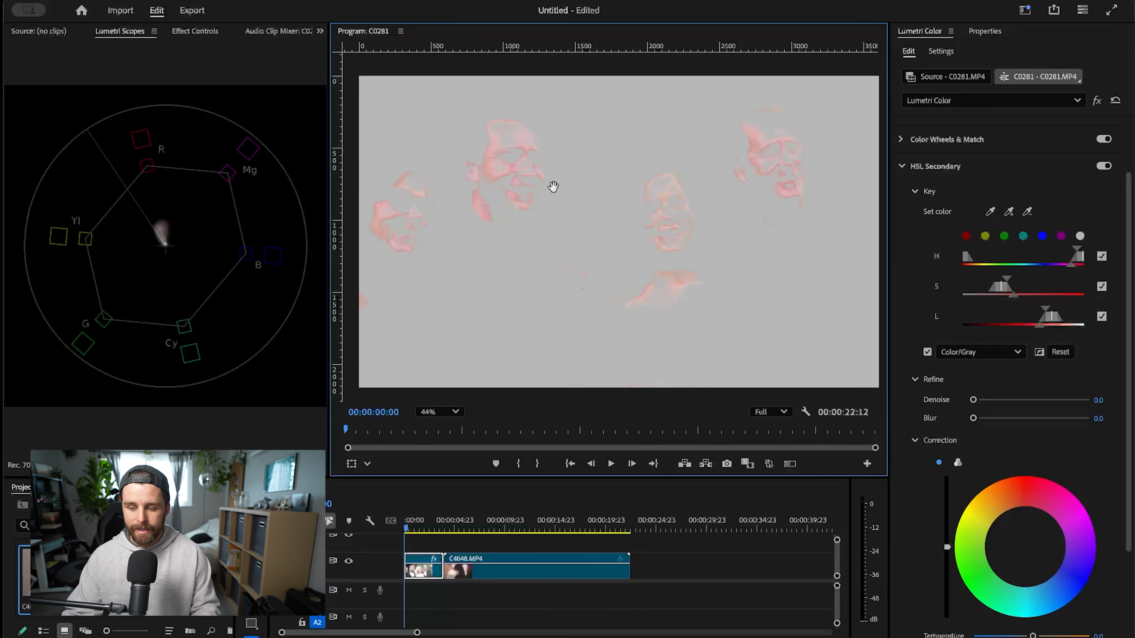
pyautogui.moveTo(1007, 285); pyautogui.dragTo(1019, 318)
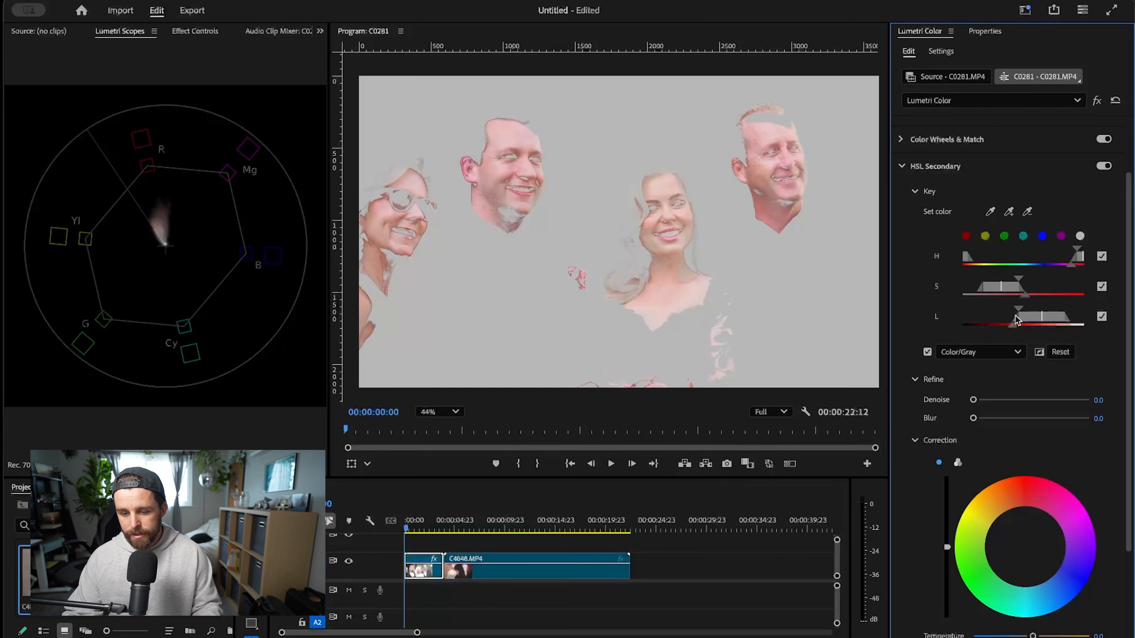
pyautogui.moveTo(508, 226); pyautogui.dragTo(471, 234)
pyautogui.scroll(-1, 471, 235)
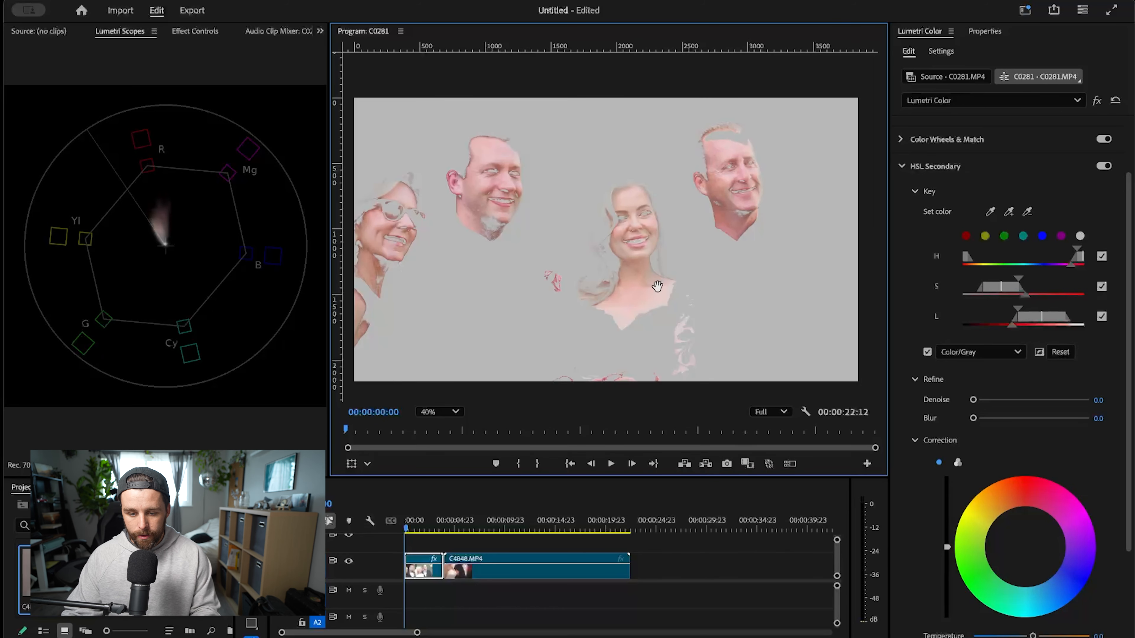
pyautogui.moveTo(657, 291); pyautogui.dragTo(675, 234)
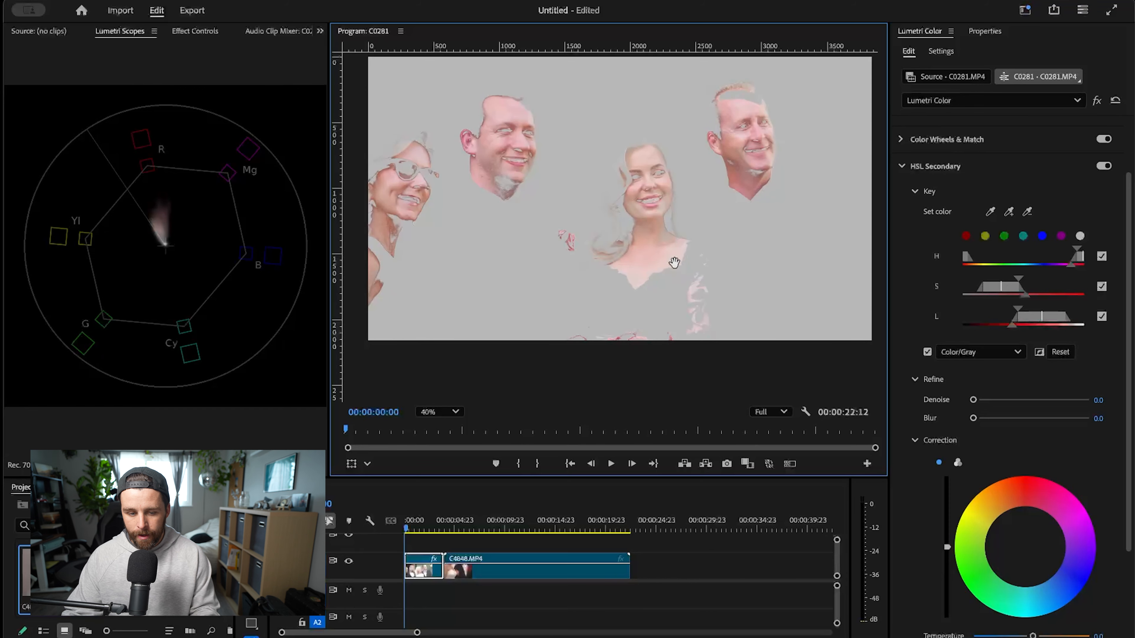
pyautogui.moveTo(693, 254); pyautogui.dragTo(737, 315)
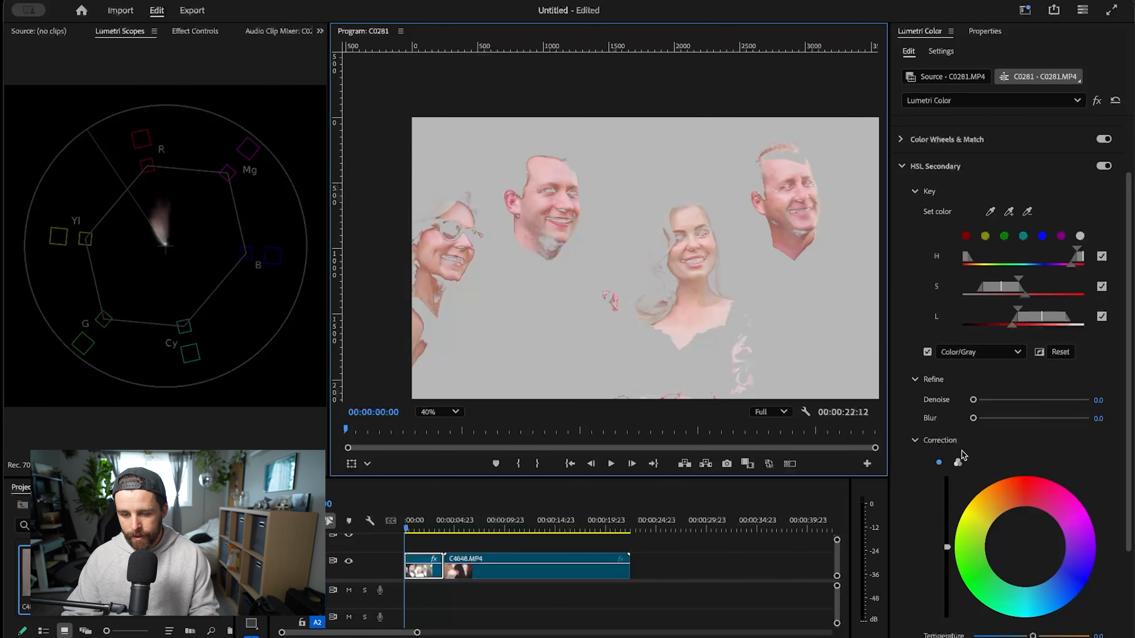
# - Refine the skin mask with Denoise 15.2 and Blur 6.4, and slightly widen its saturation and lightness ranges
pyautogui.moveTo(721, 263); pyautogui.dragTo(645, 301)
pyautogui.scroll(1, 645, 307)
pyautogui.scroll(13, 646, 307)
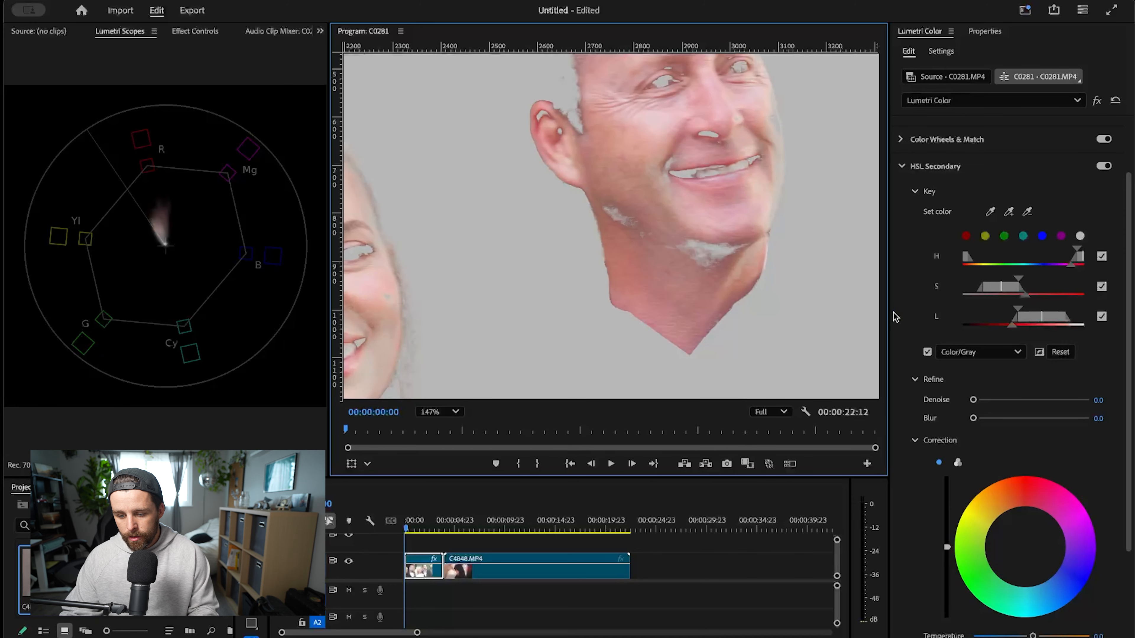
pyautogui.moveTo(974, 419); pyautogui.dragTo(991, 401)
pyautogui.moveTo(1019, 309); pyautogui.dragTo(1026, 282)
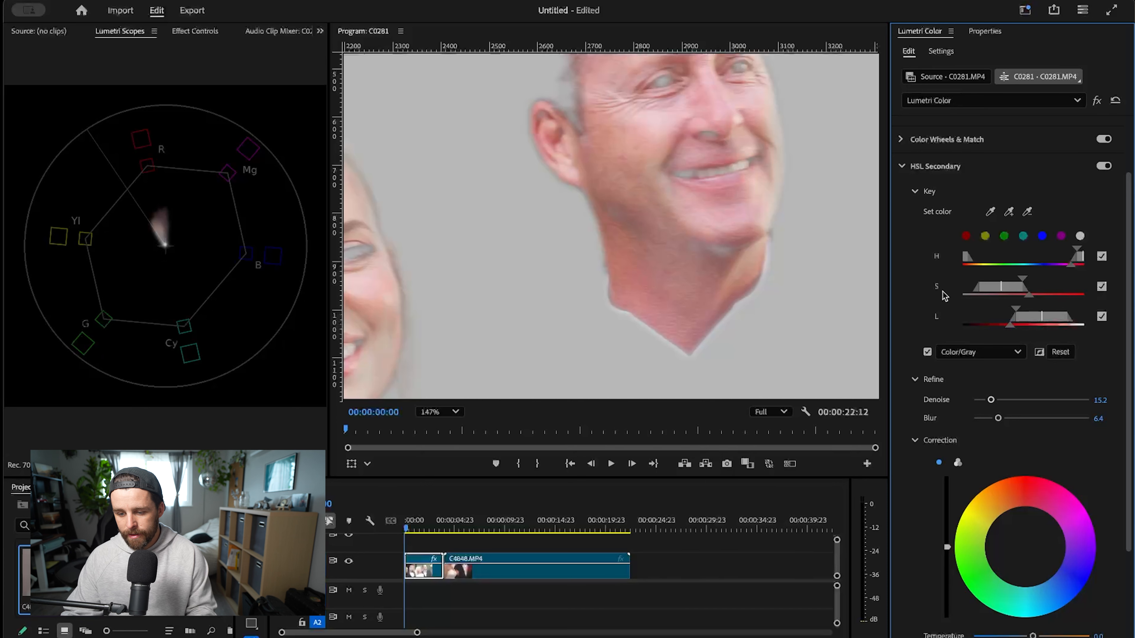
# - Examine the refined skin mask up close on the older man and the bride, and then across the group
pyautogui.moveTo(742, 255); pyautogui.dragTo(826, 273)
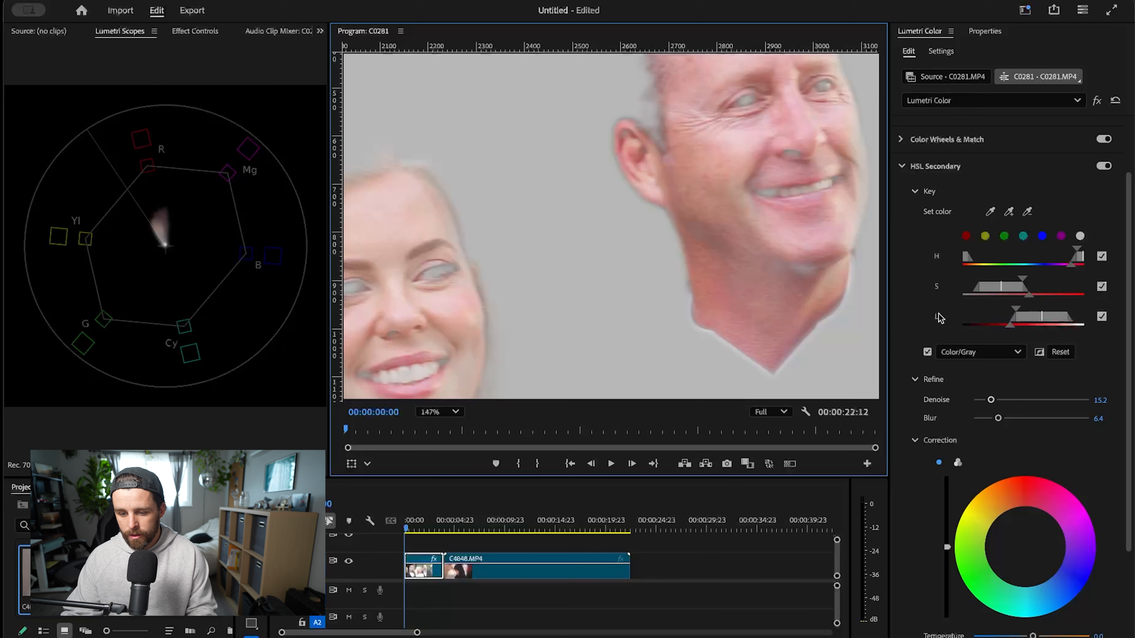
pyautogui.moveTo(723, 249); pyautogui.dragTo(778, 186)
pyautogui.moveTo(472, 263); pyautogui.dragTo(575, 193)
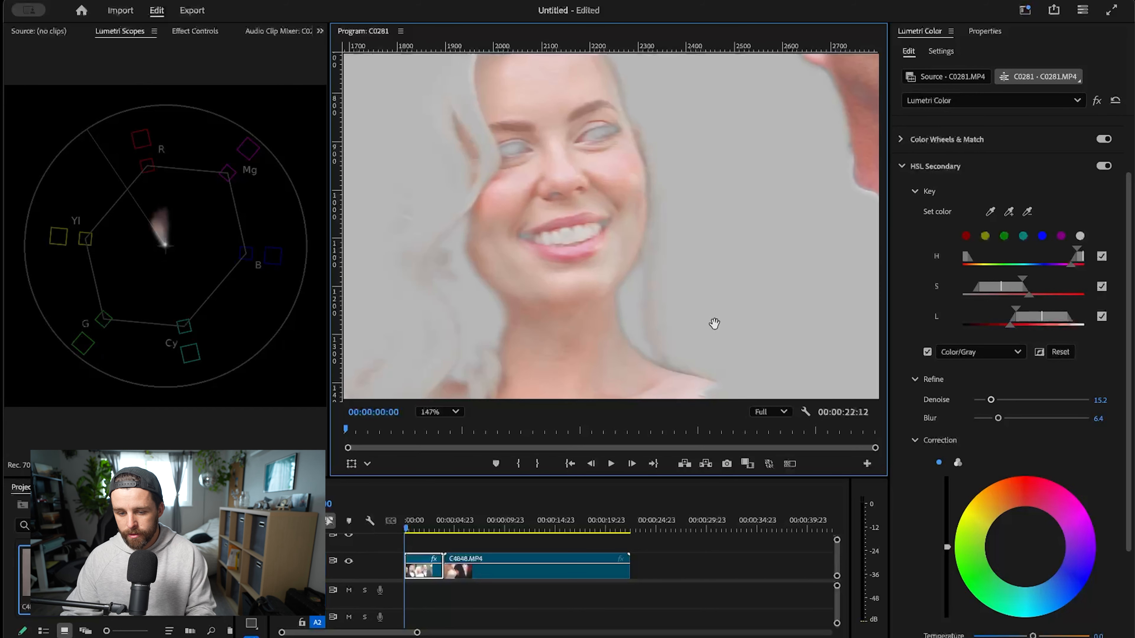
pyautogui.scroll(-2, 676, 314)
pyautogui.moveTo(625, 294); pyautogui.dragTo(735, 266)
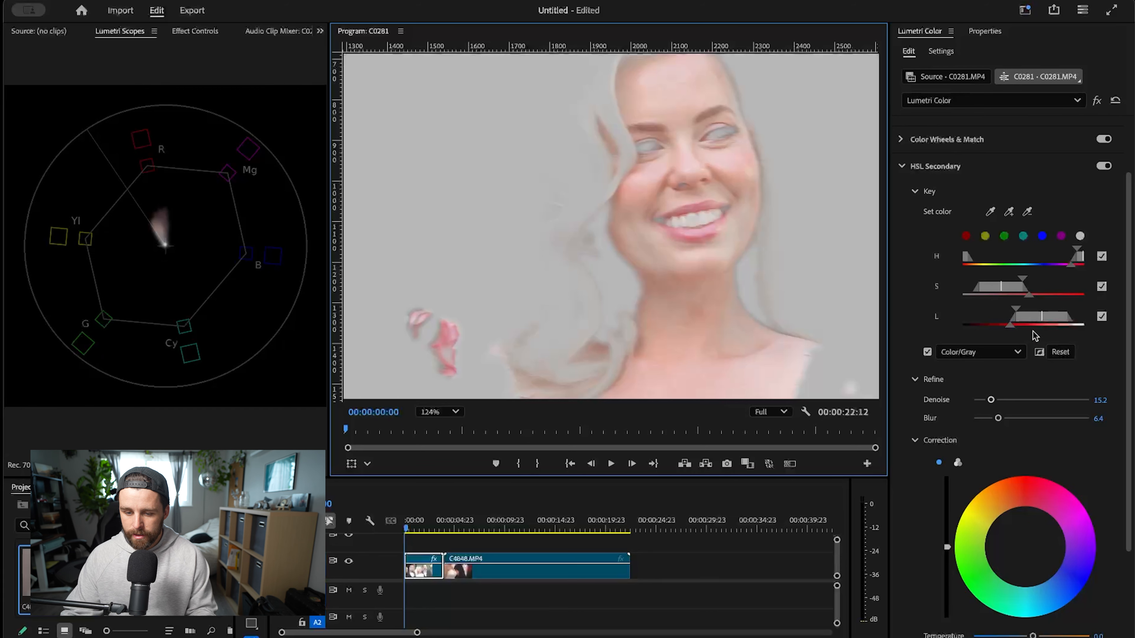
pyautogui.scroll(-3, 721, 309)
pyautogui.moveTo(710, 286); pyautogui.dragTo(689, 216)
pyautogui.scroll(-2, 777, 325)
pyautogui.scroll(-2, 611, 247)
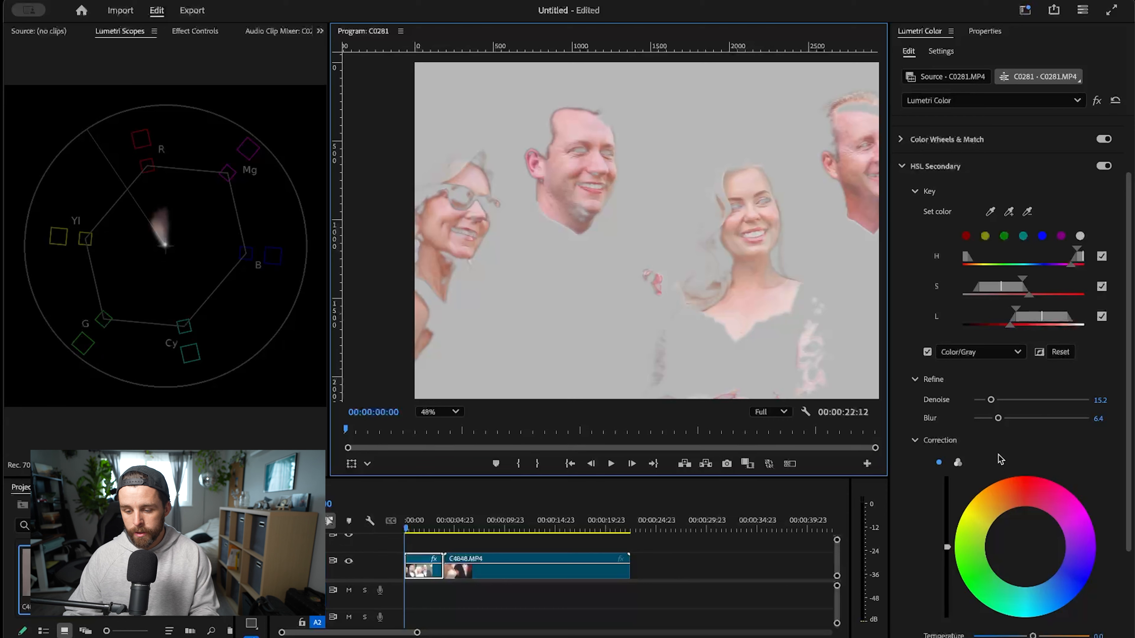
# - Shift the HSL Secondary correction wheel slightly toward yellow-green to align the keyed skin with the vectorscope's skin tone line
pyautogui.scroll(-4, 1000, 457)
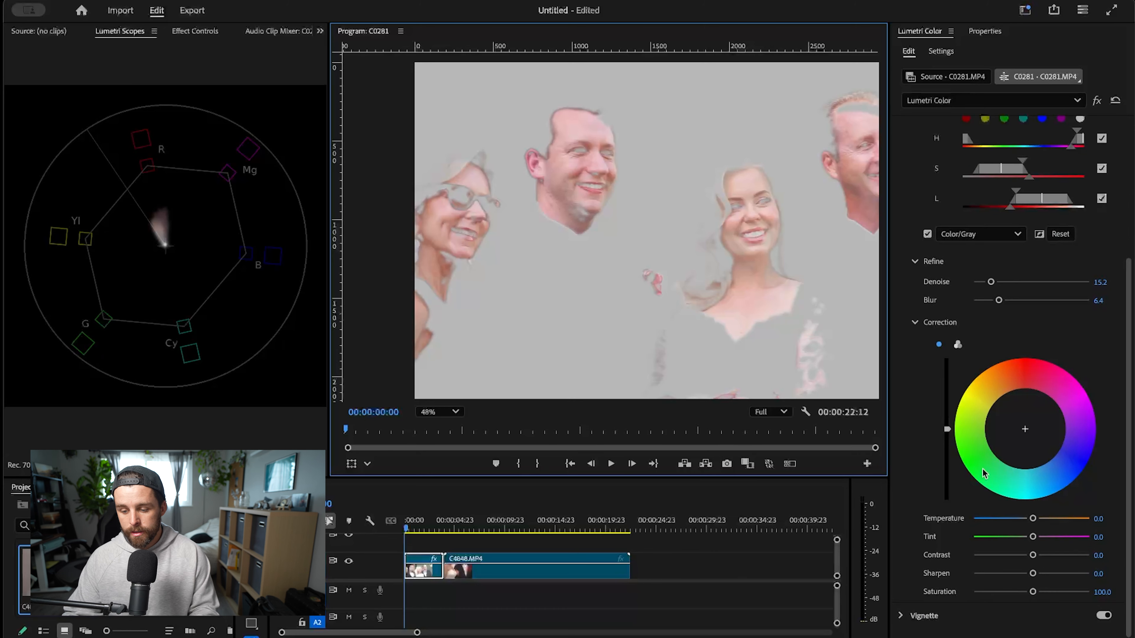
pyautogui.scroll(-1, 1045, 413)
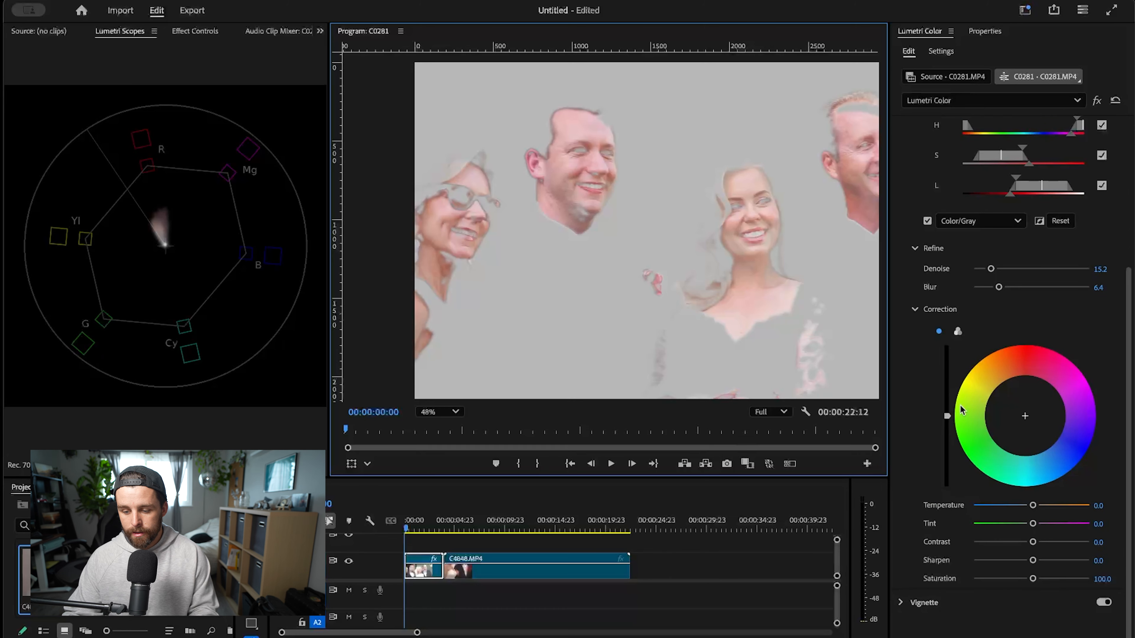
pyautogui.click(1025, 419)
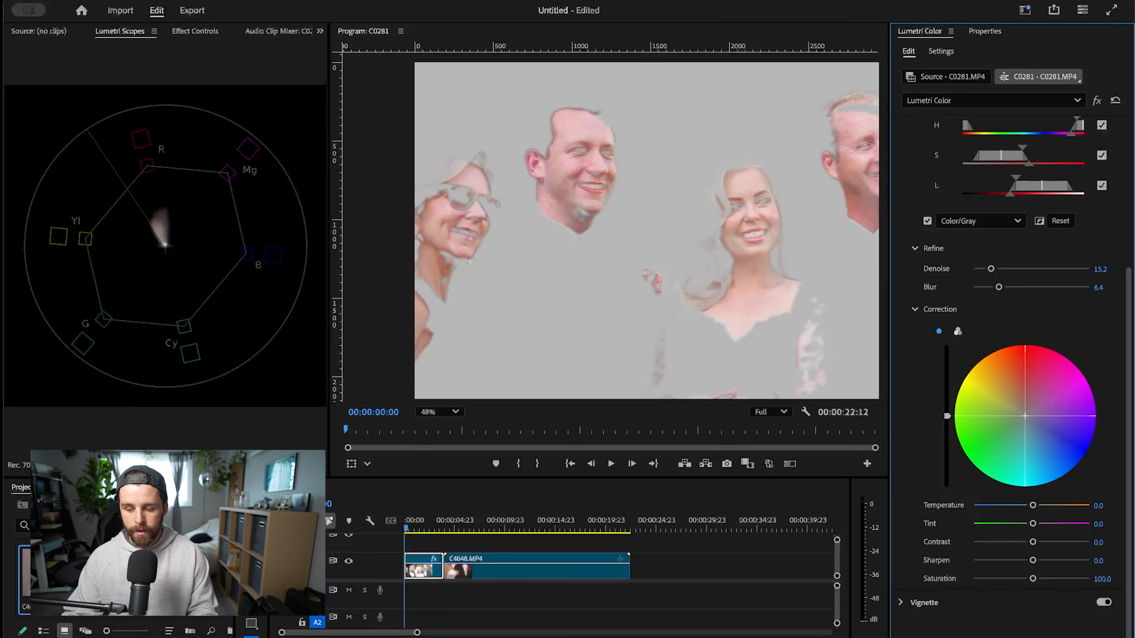
pyautogui.moveTo(1025, 416); pyautogui.dragTo(1020, 415)
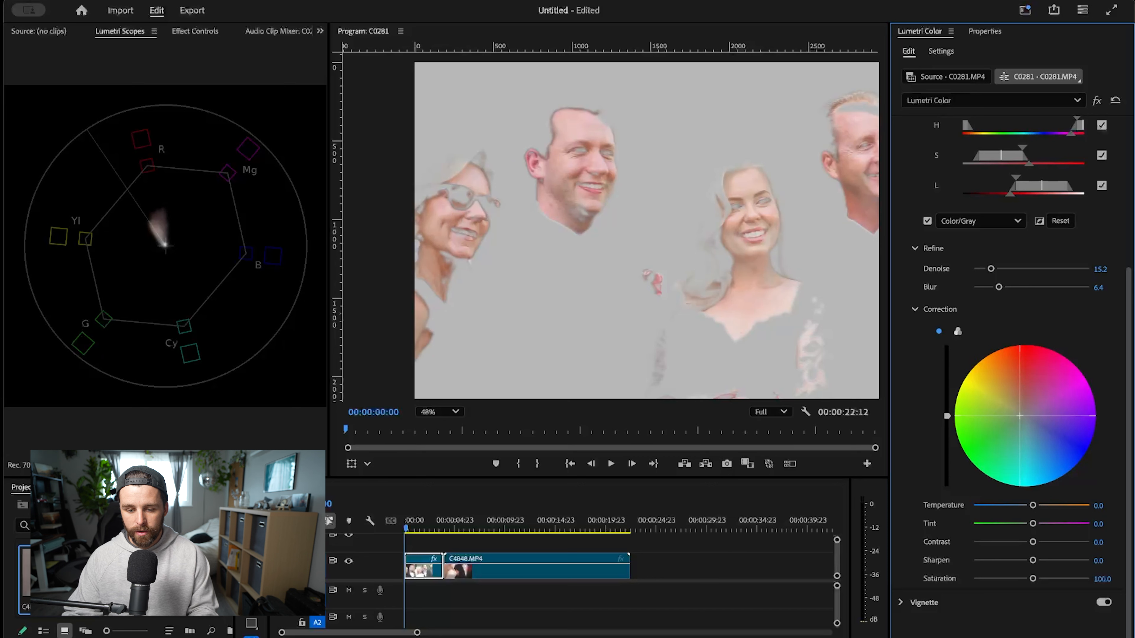
pyautogui.moveTo(1020, 415); pyautogui.dragTo(1020, 415)
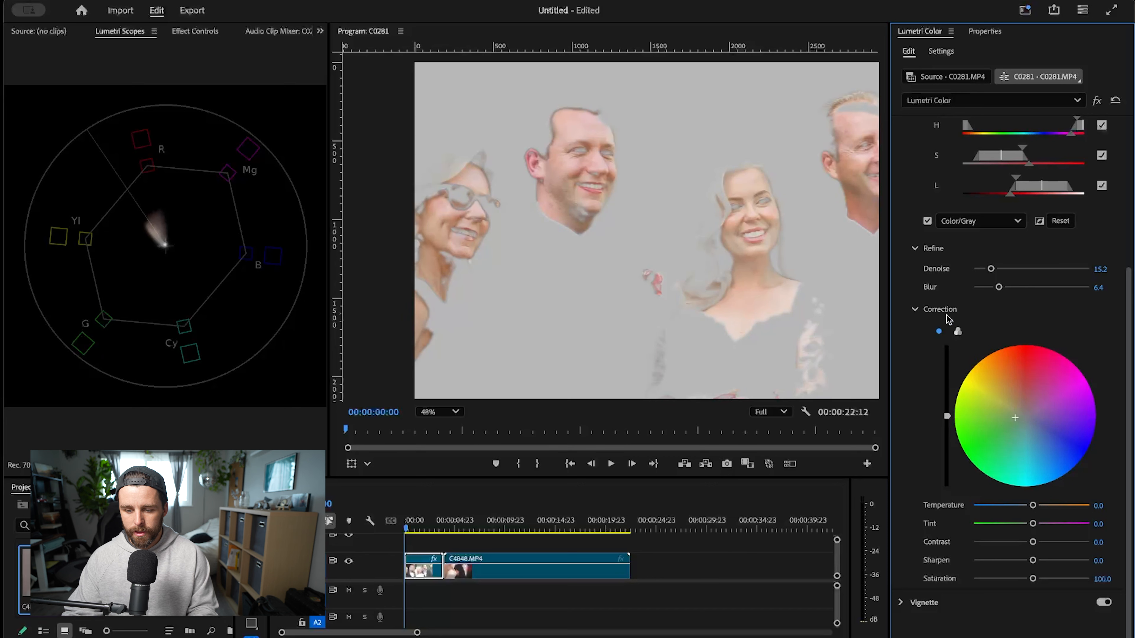
# - Set the keyed skin's correction saturation to 96.6 and the skin mask's Blur to 15.5
pyautogui.click(927, 221)
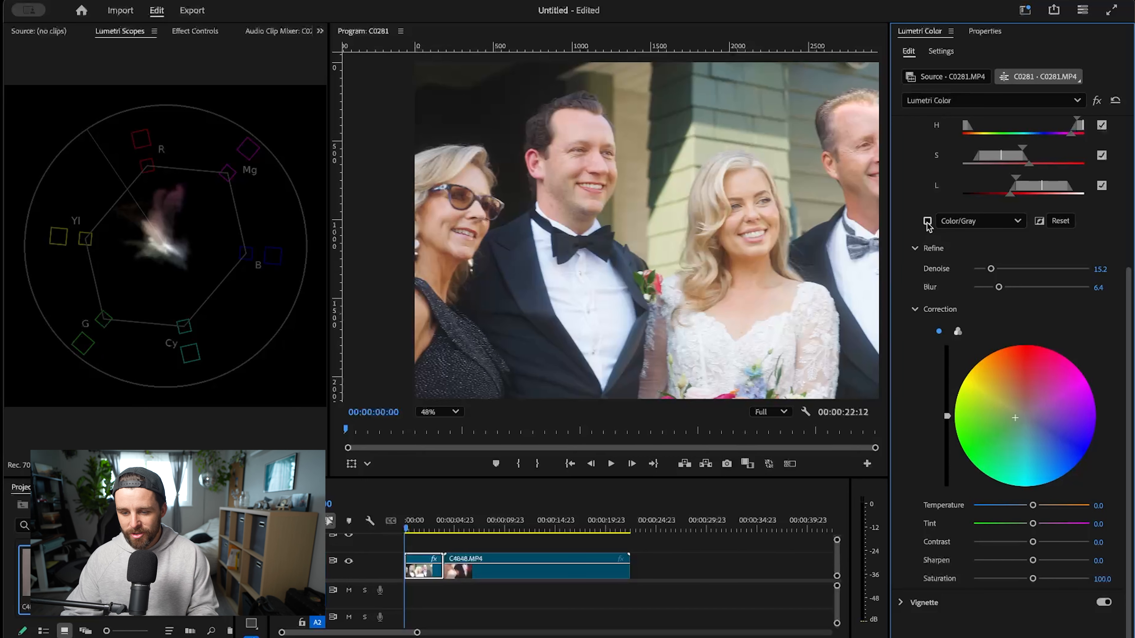
pyautogui.click(928, 222)
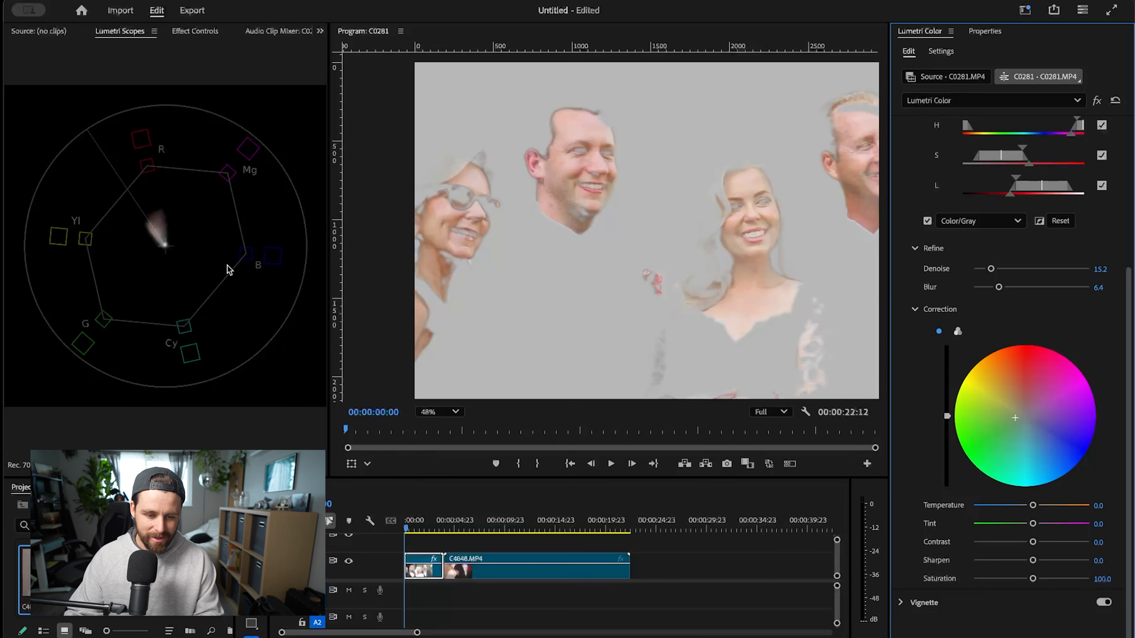
pyautogui.scroll(-3, 677, 280)
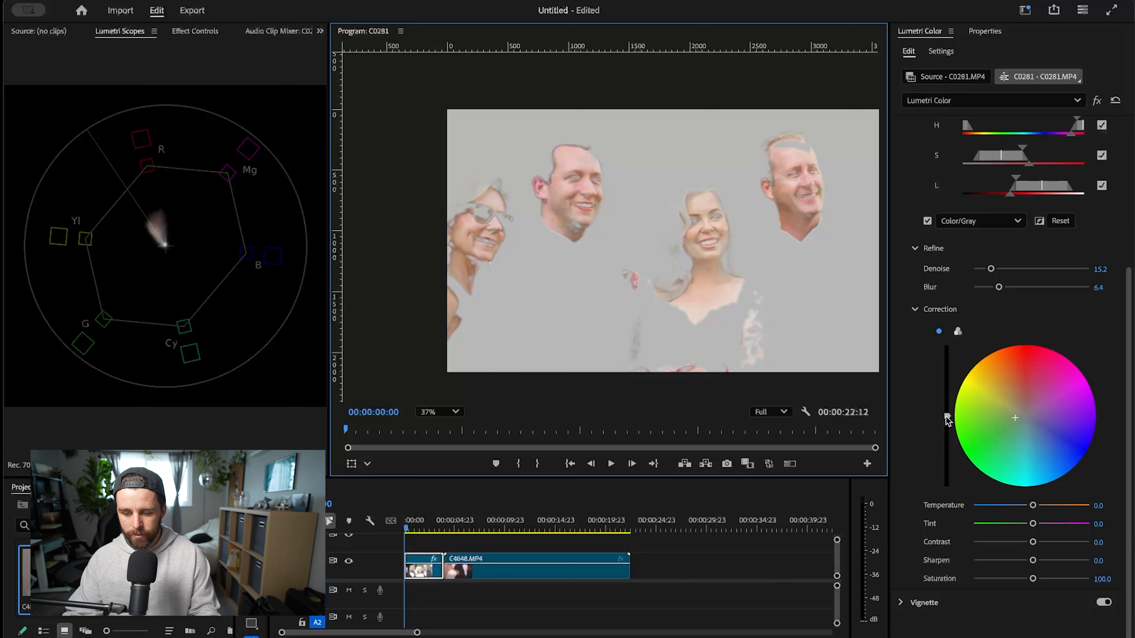
pyautogui.moveTo(1033, 580); pyautogui.dragTo(1030, 580)
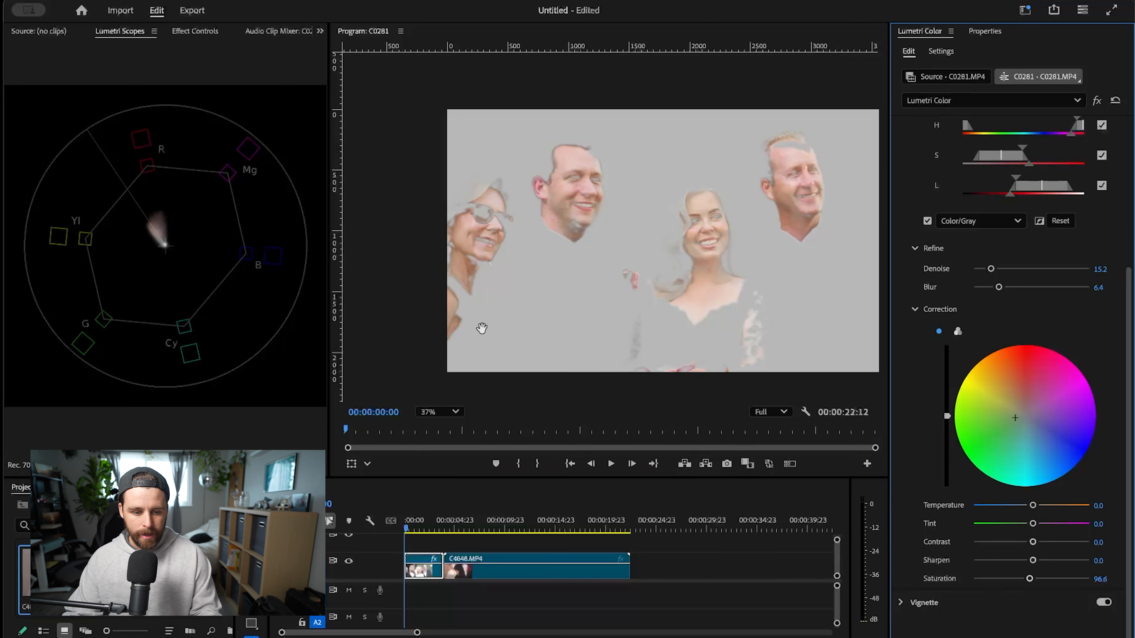
pyautogui.moveTo(999, 287); pyautogui.dragTo(1034, 290)
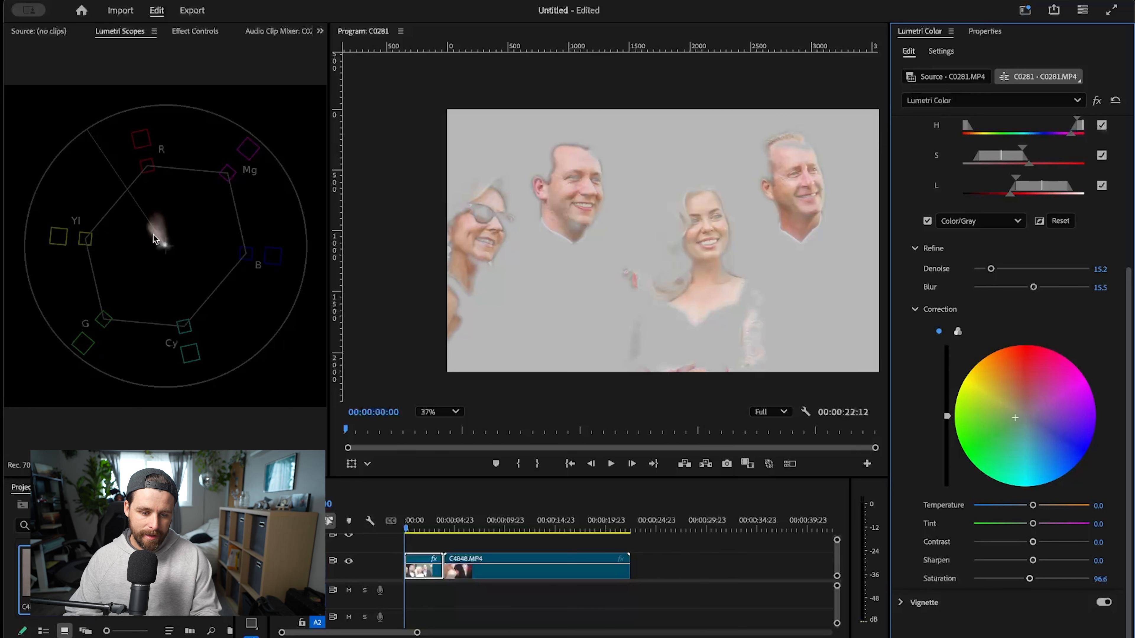
# - Compare the skin on the vectorscope with HSL Secondary off and on, and with its correction wheel reset and restored
pyautogui.scroll(5, 1085, 339)
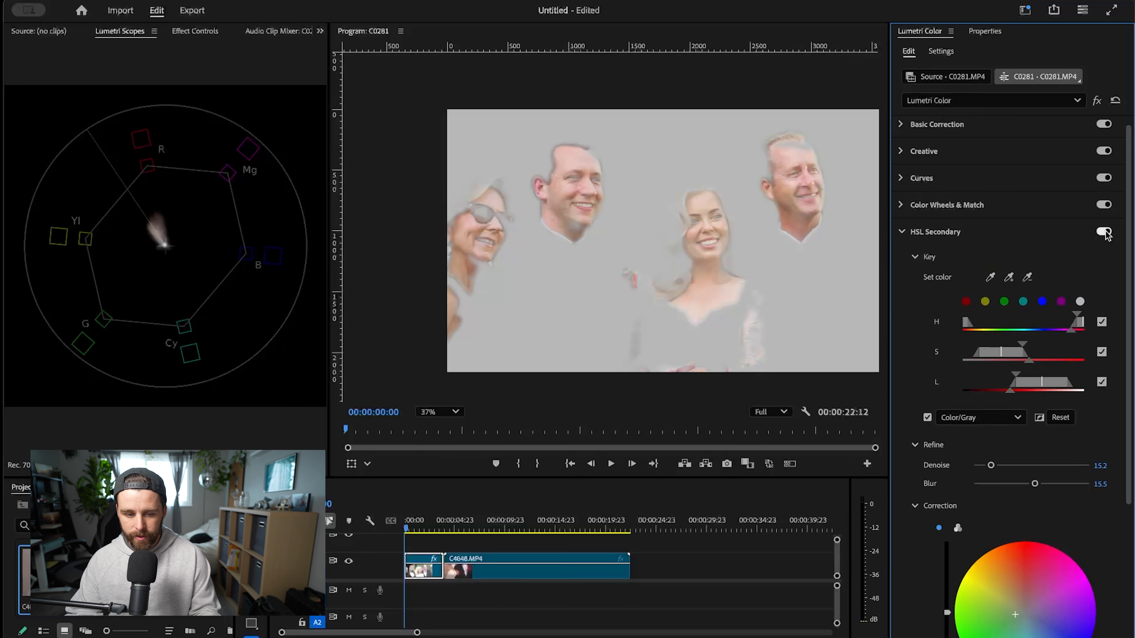
pyautogui.click(1100, 231)
pyautogui.click(1103, 231)
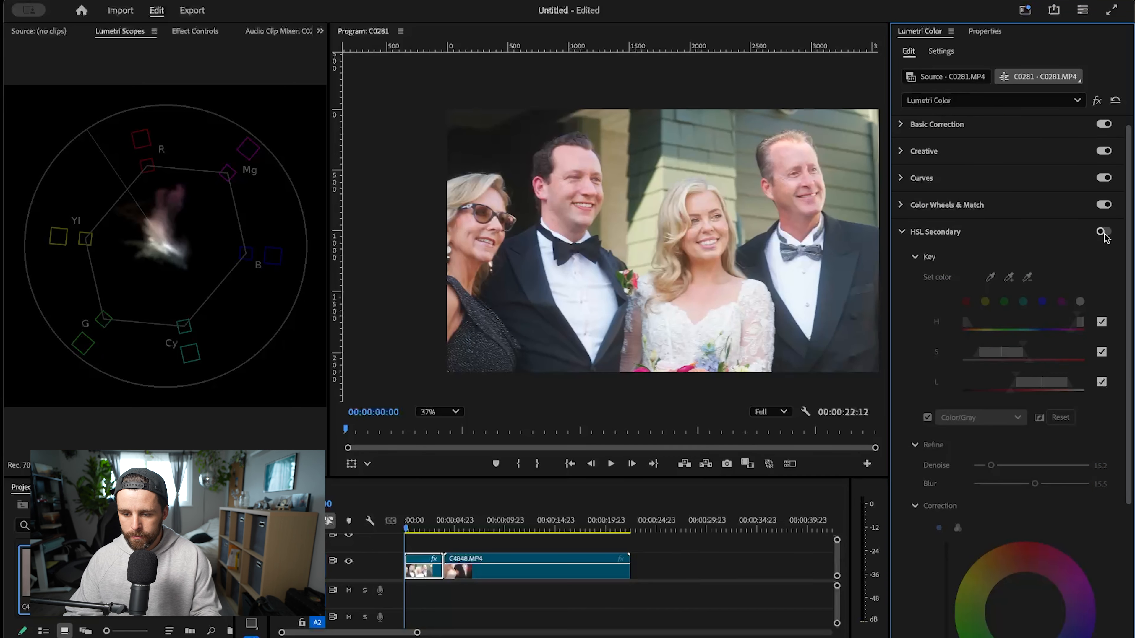
pyautogui.scroll(-5, 1056, 566)
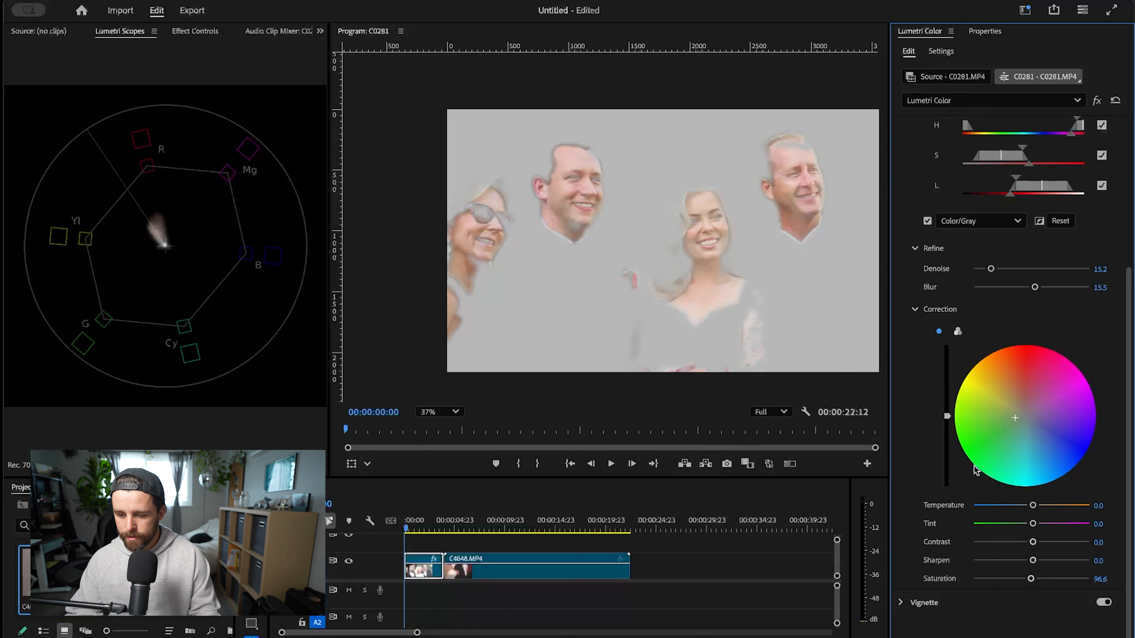
pyautogui.scroll(2, 975, 469)
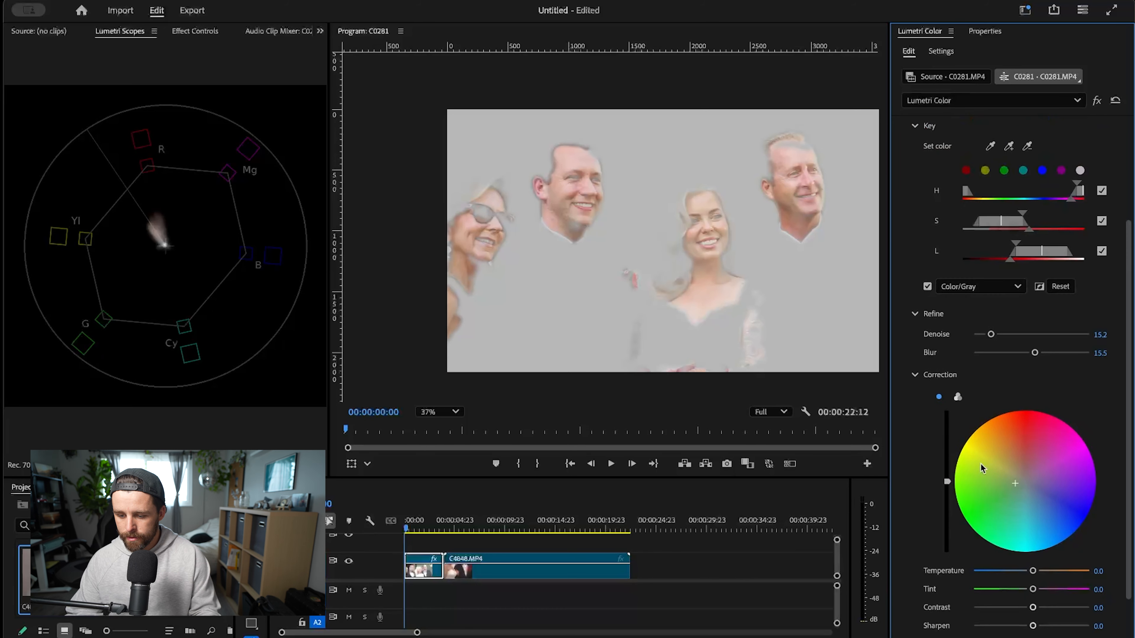
pyautogui.doubleClick(1014, 485)
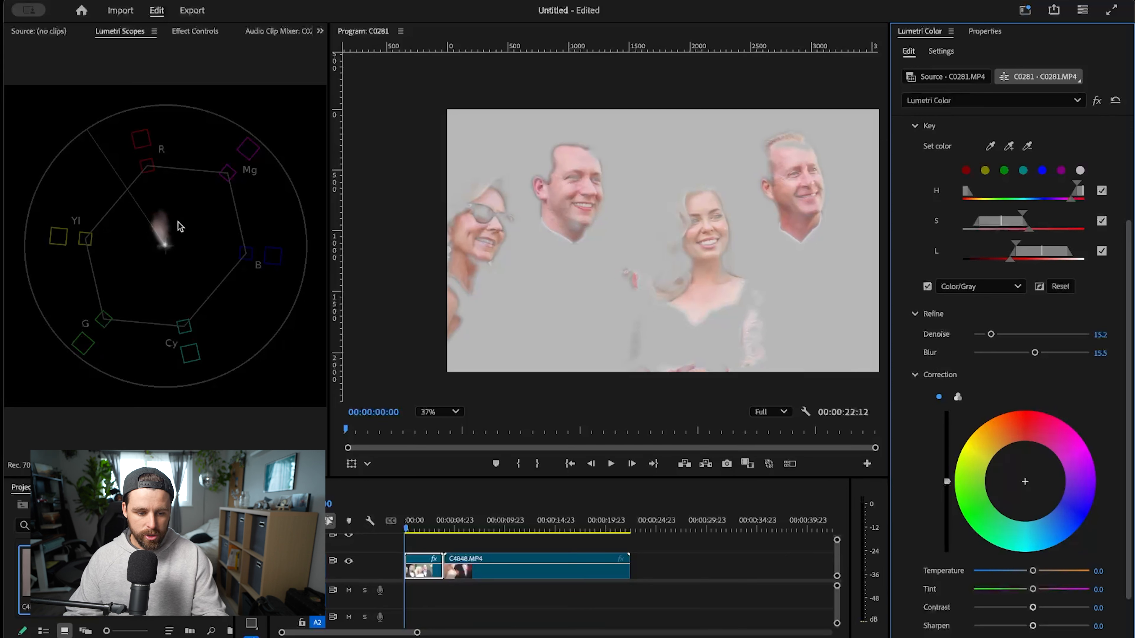
pyautogui.hotkey('ctrl', 'z')
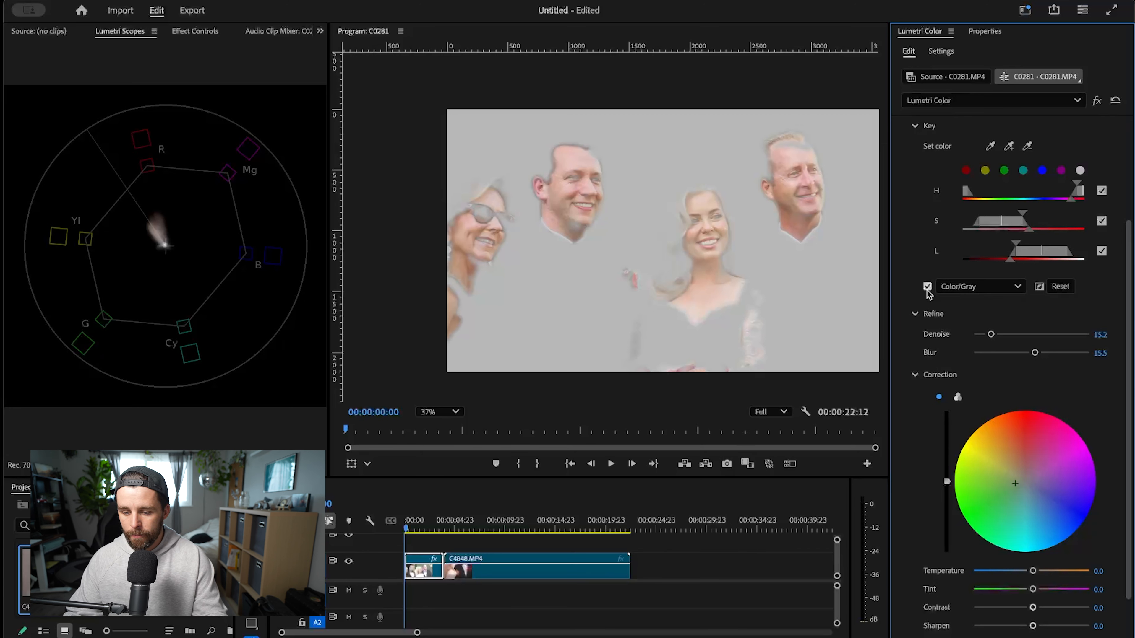
# - Compare the skin mask in the White/Black, Color/Black and Color/Gray preview modes, ending on Color/Gray
pyautogui.scroll(4, 928, 293)
pyautogui.click(957, 379)
pyautogui.click(957, 410)
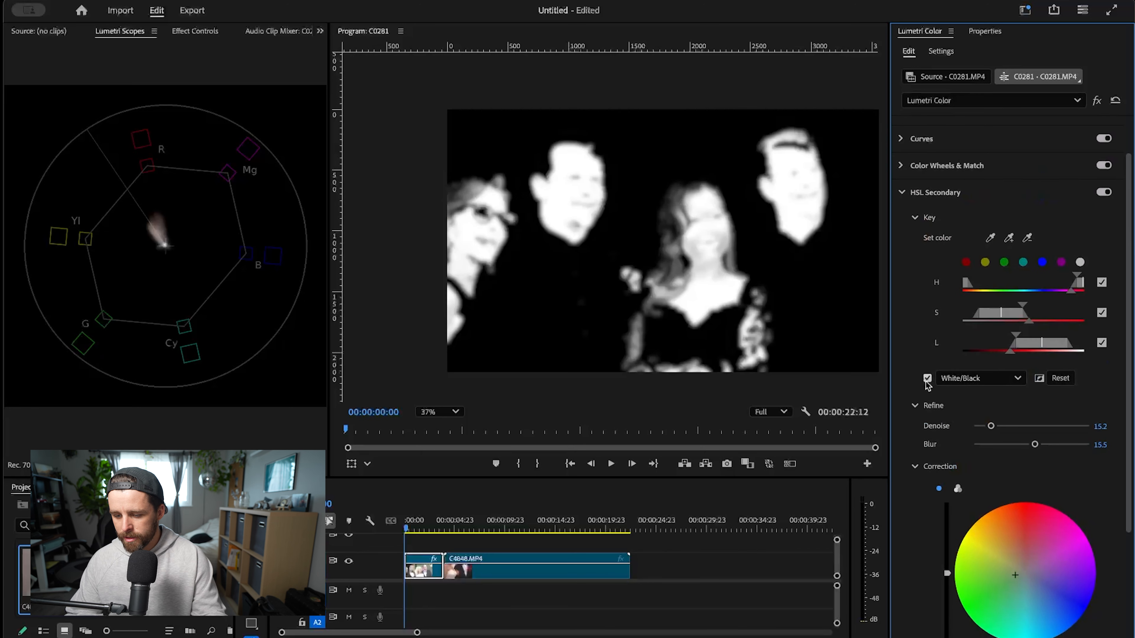
pyautogui.click(954, 379)
pyautogui.click(980, 402)
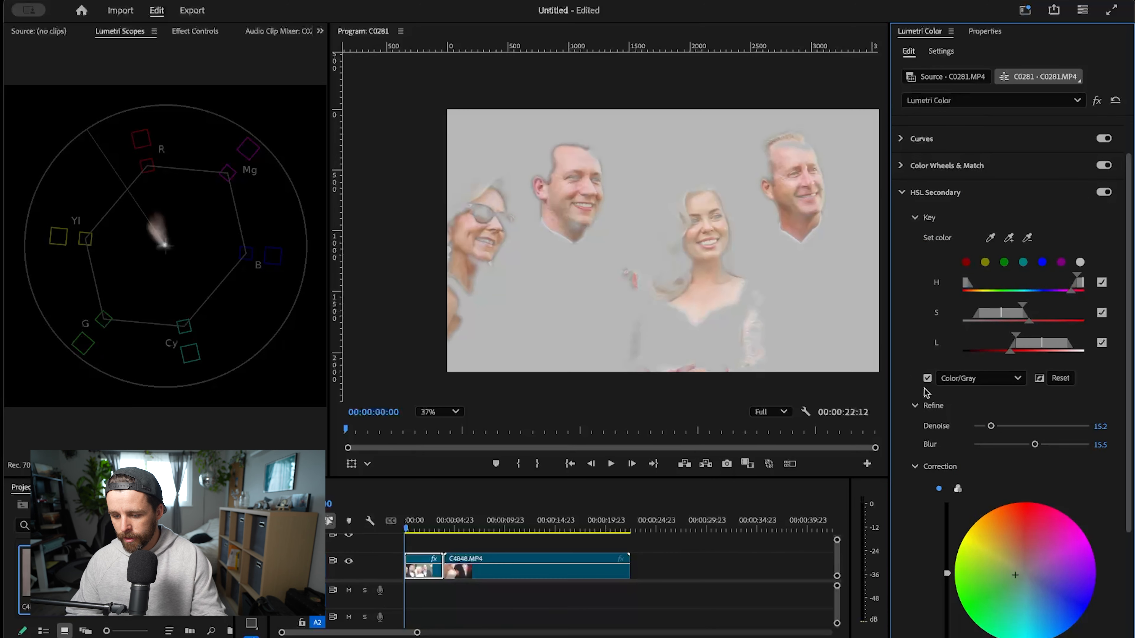
pyautogui.click(986, 383)
pyautogui.click(986, 417)
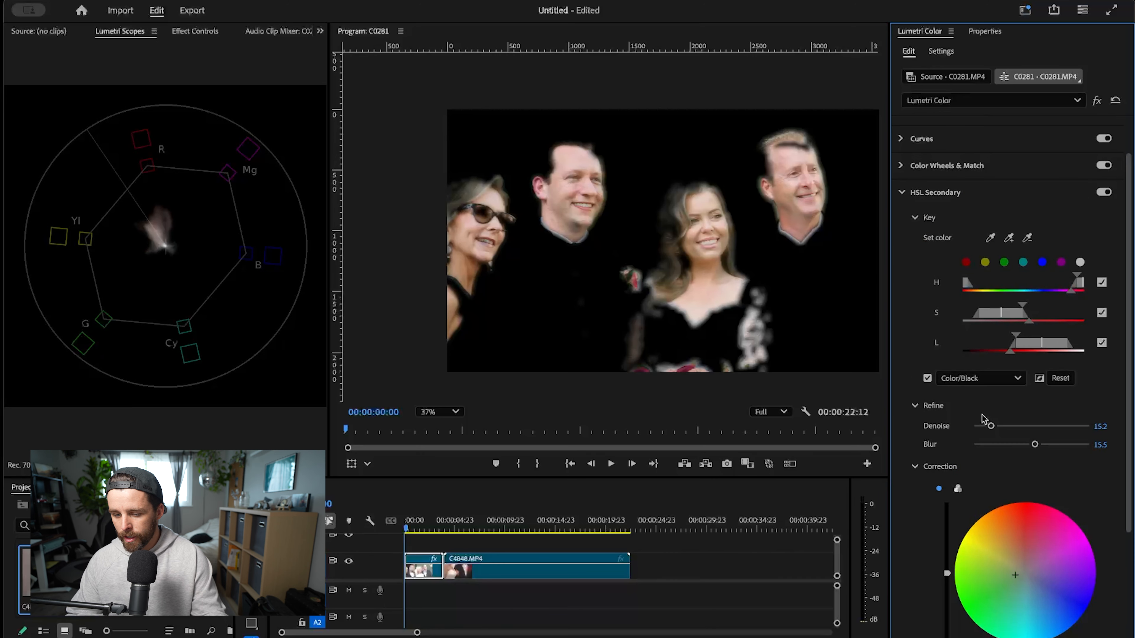
pyautogui.click(992, 379)
pyautogui.click(996, 433)
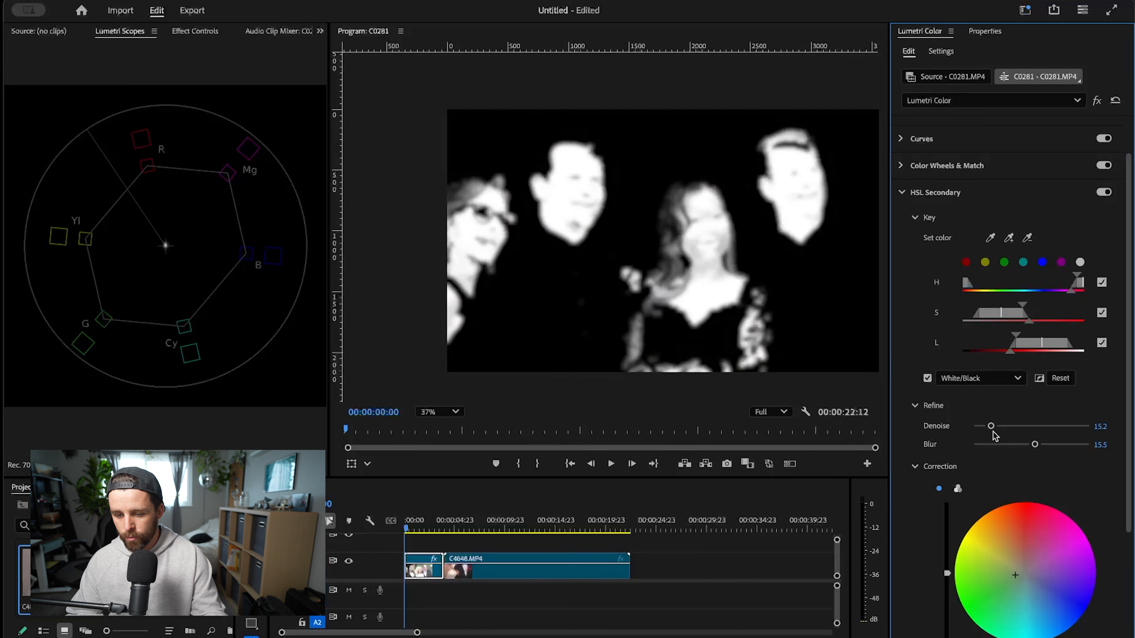
pyautogui.click(1004, 380)
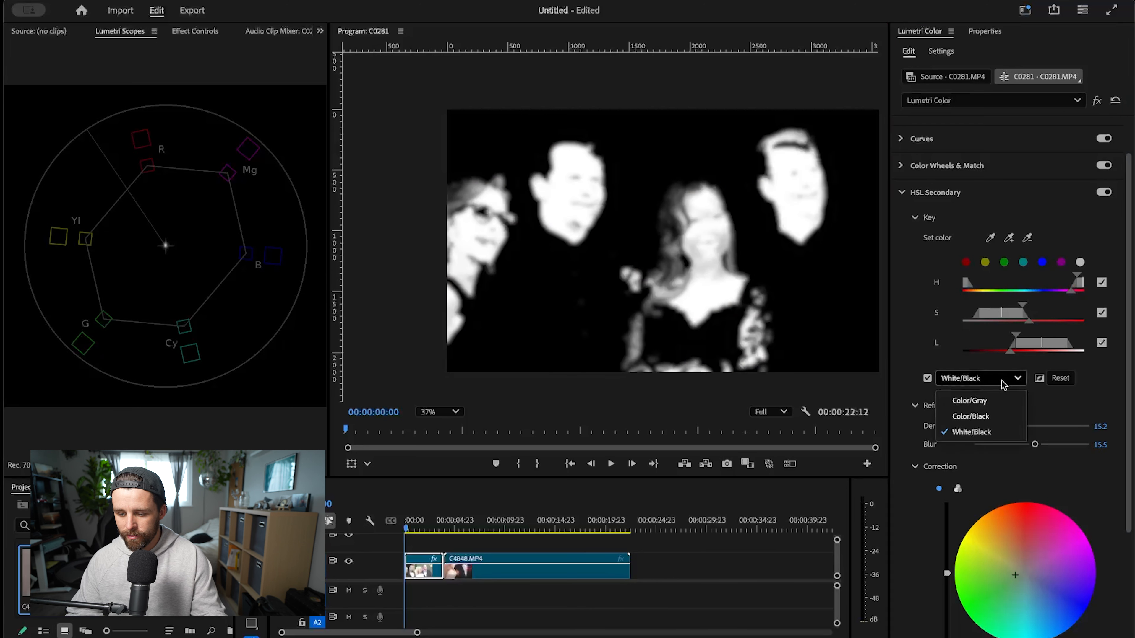
pyautogui.click(1005, 402)
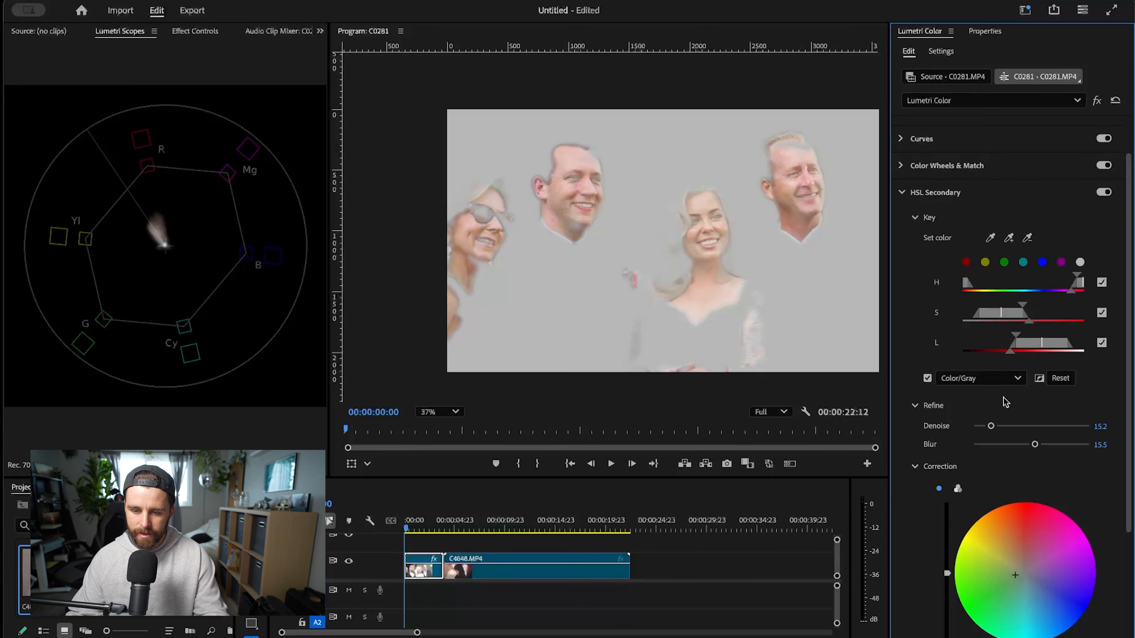
# - Check the keyed skin in Color/Black against the full image, and return the mask preview to Color/Gray
pyautogui.click(993, 378)
pyautogui.click(993, 420)
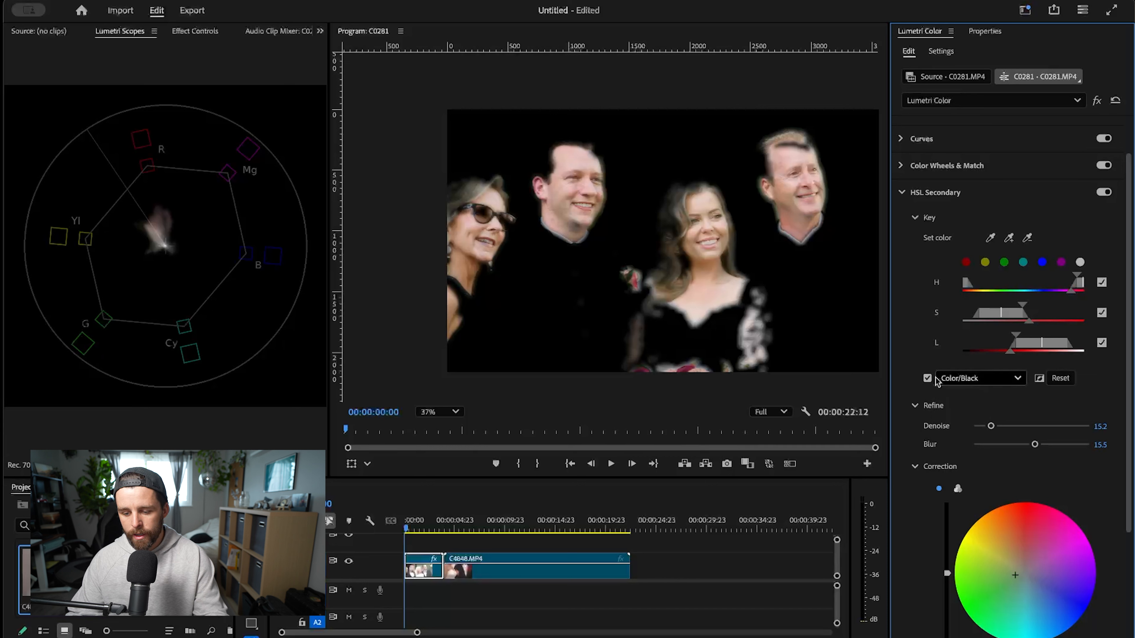
pyautogui.click(927, 379)
pyautogui.click(927, 379)
pyautogui.click(978, 378)
pyautogui.click(988, 409)
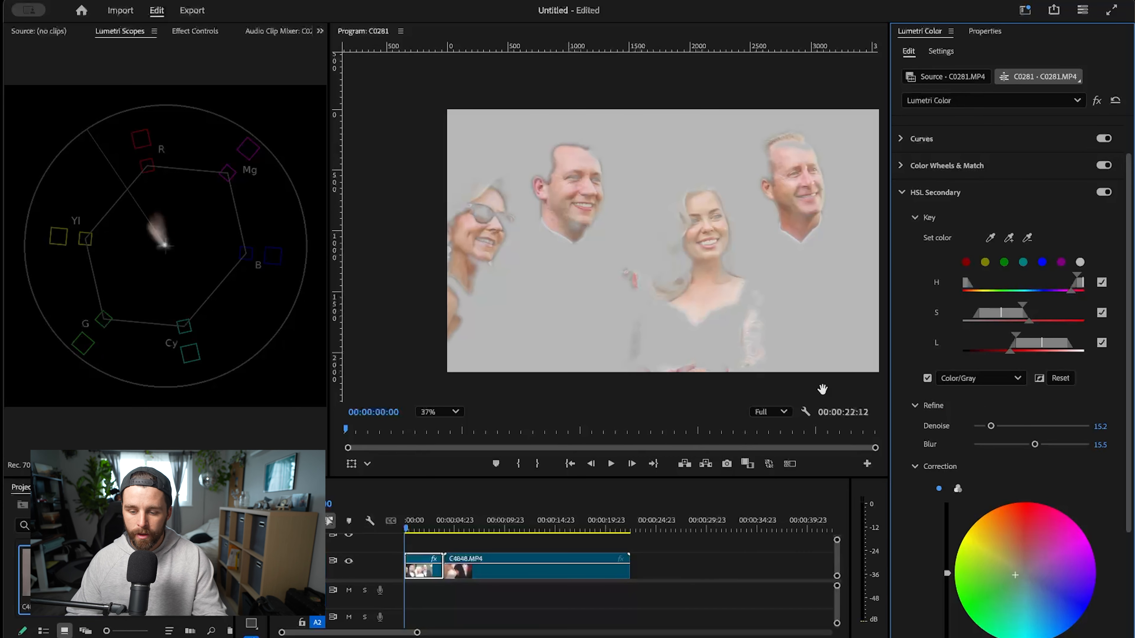
# - Turn off the HSL Secondary mask preview to show the full image of the wedding group
pyautogui.click(928, 378)
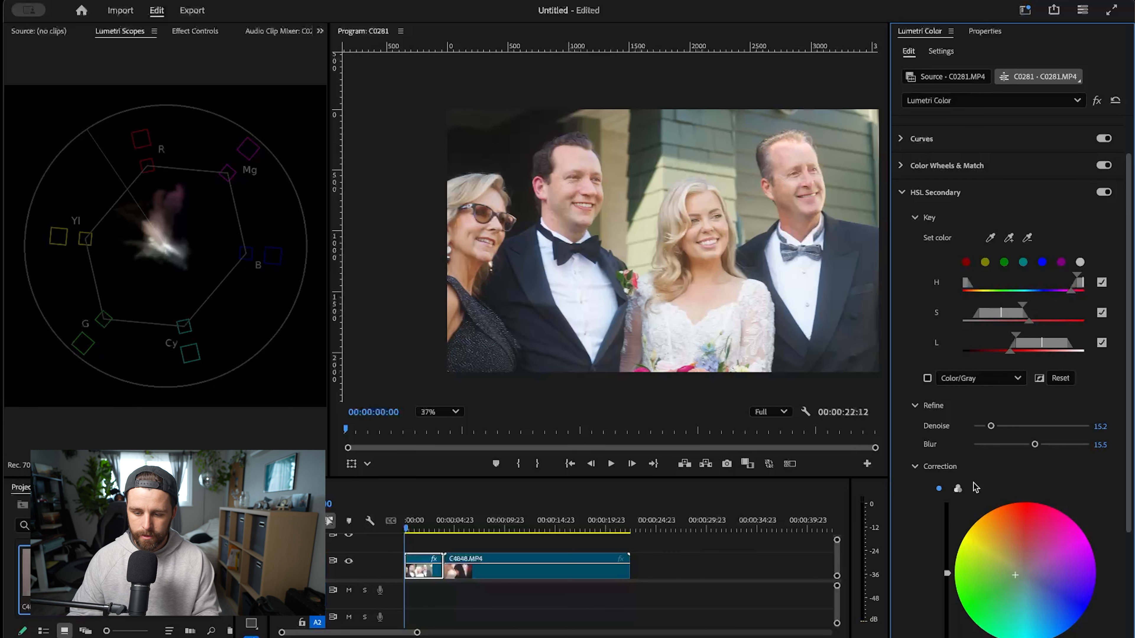
pyautogui.scroll(-4, 1056, 487)
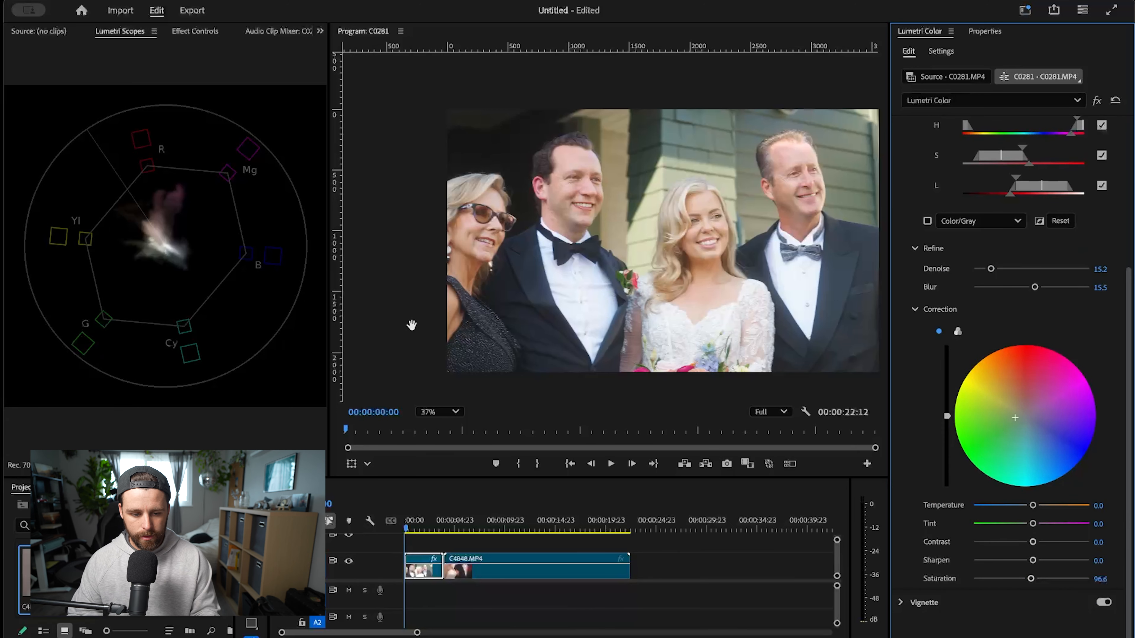
pyautogui.scroll(-1, 765, 309)
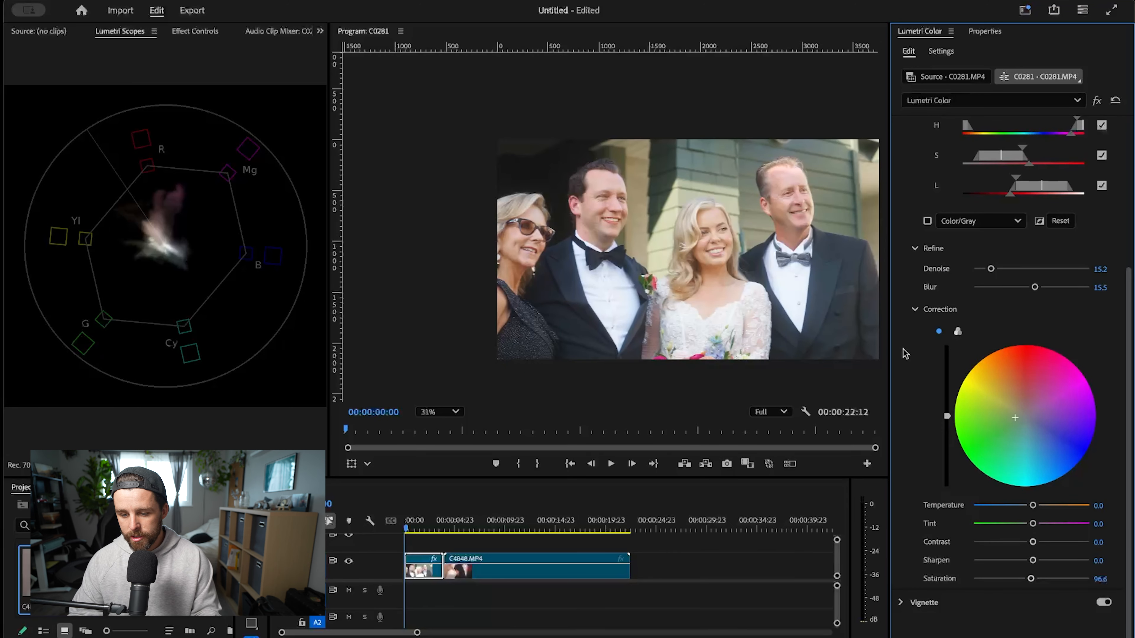
pyautogui.scroll(5, 919, 206)
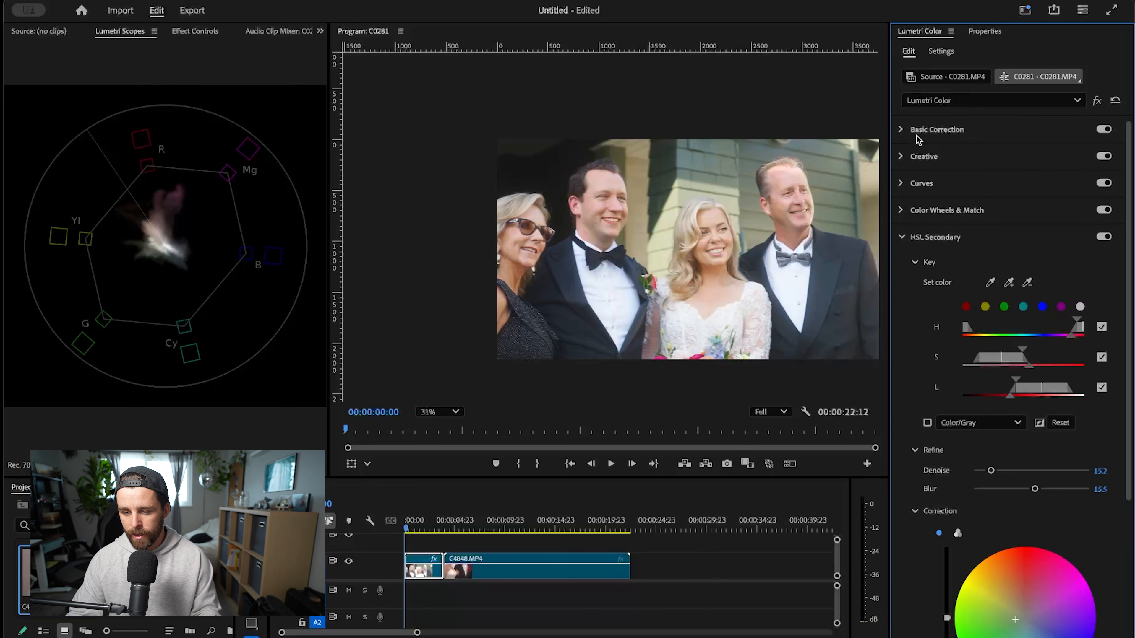
# - Slightly raise the Contrast in Basic Correction and compare the clip with its whole grade off and on
pyautogui.click(937, 130)
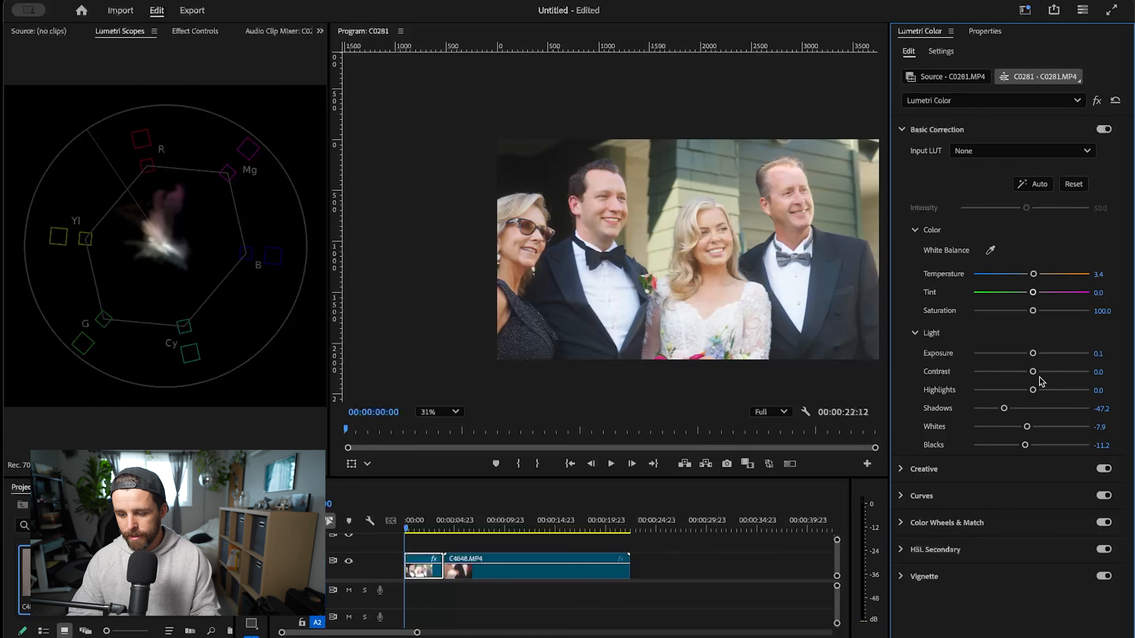
pyautogui.moveTo(1036, 376)
pyautogui.mouseDown()
pyautogui.moveTo(1054, 376)
pyautogui.moveTo(1039, 378)
pyautogui.mouseUp()
pyautogui.click(1064, 130)
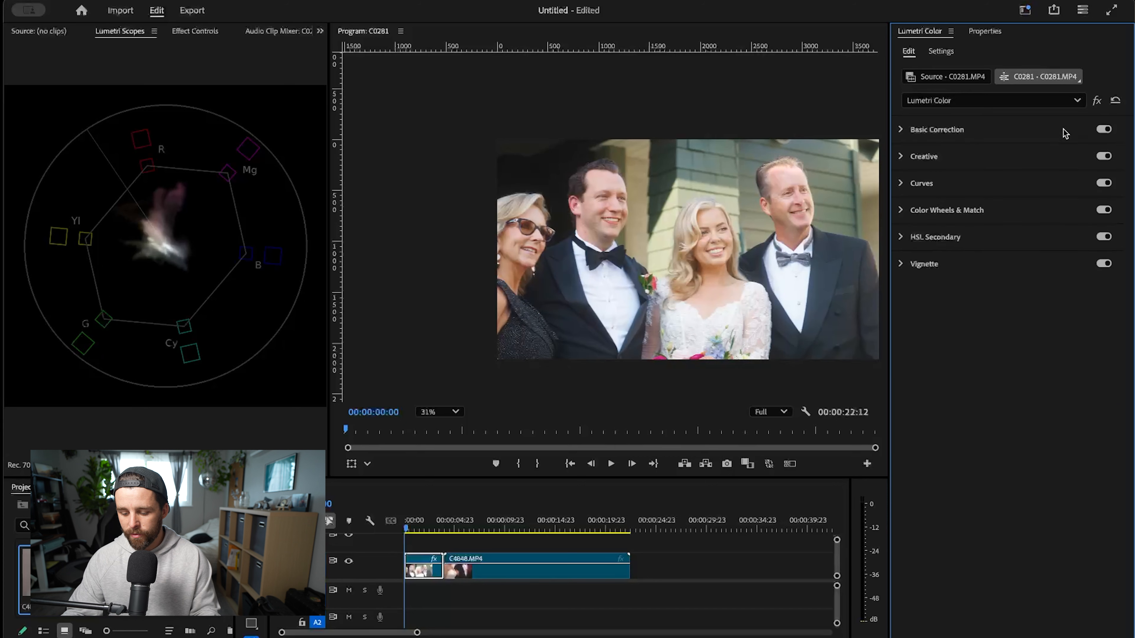
pyautogui.hotkey('shift', 'd')
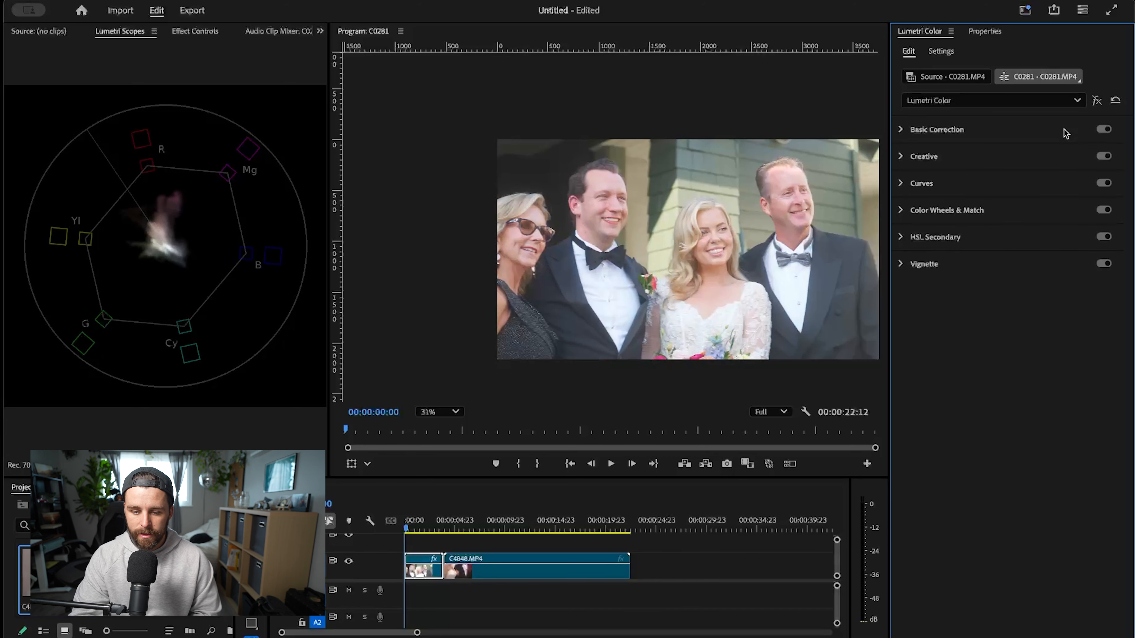
pyautogui.hotkey('shift', 'd')
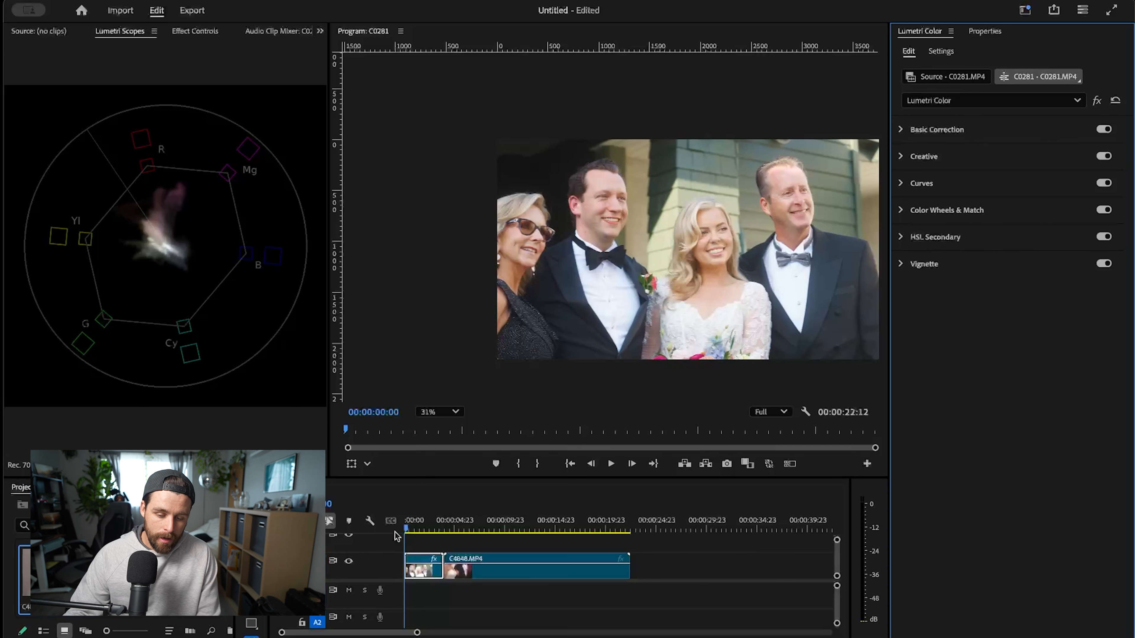
# - Go to the second clip, C4848.MP4, and park on the couple's kiss at 00:00:06:13, centred in view
pyautogui.click(421, 529)
pyautogui.moveTo(421, 528); pyautogui.dragTo(467, 553)
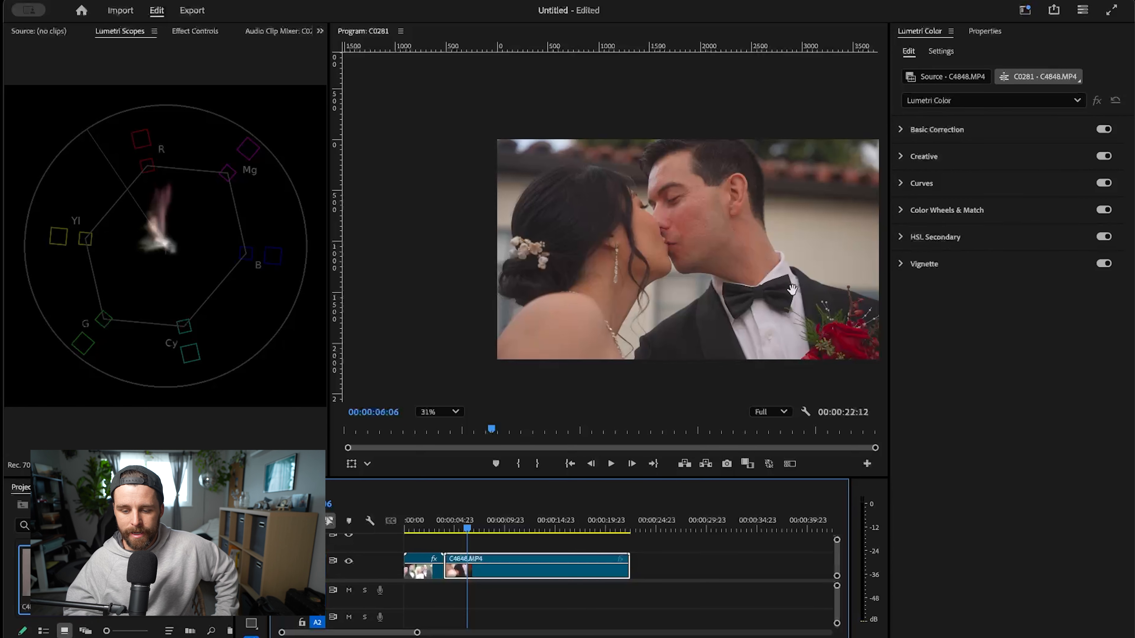
pyautogui.moveTo(839, 340); pyautogui.dragTo(786, 310)
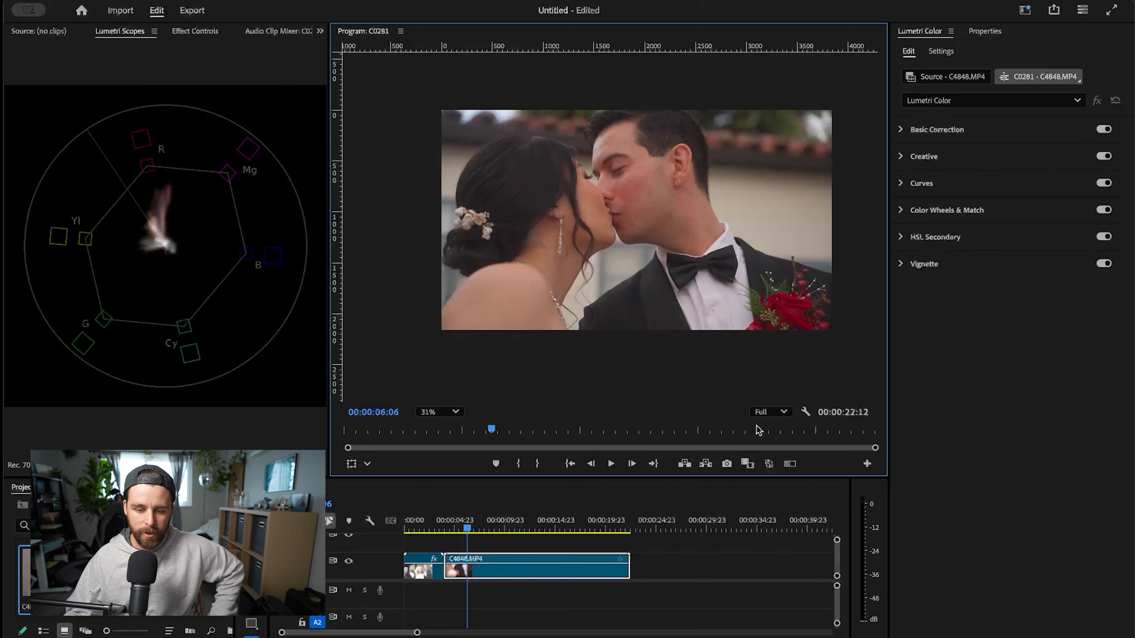
pyautogui.click(449, 528)
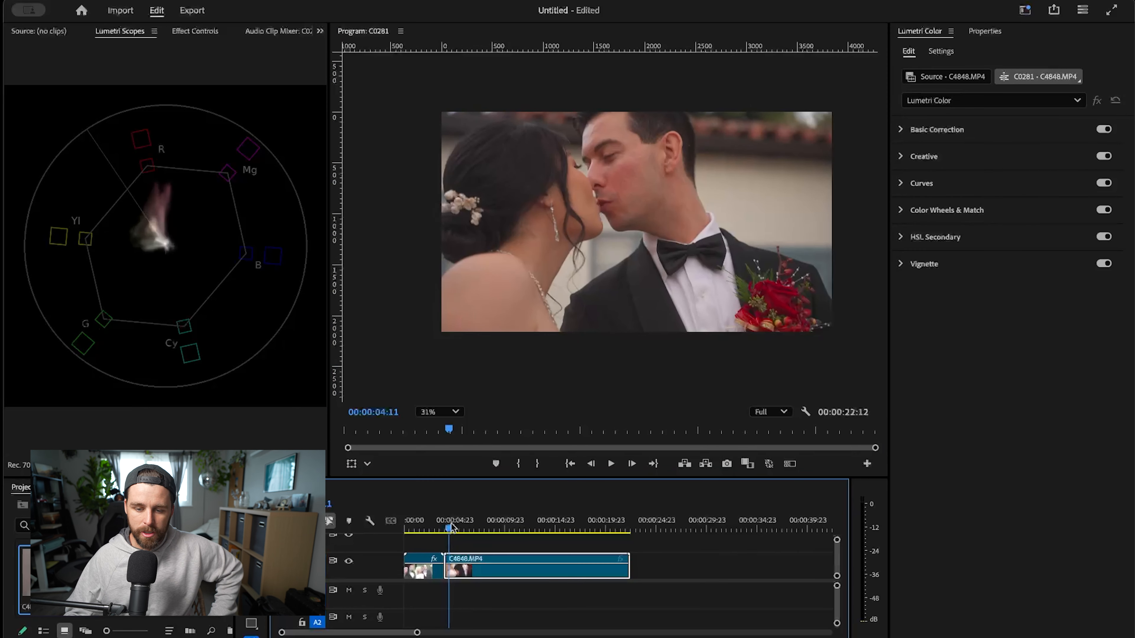
pyautogui.moveTo(452, 528); pyautogui.dragTo(472, 530)
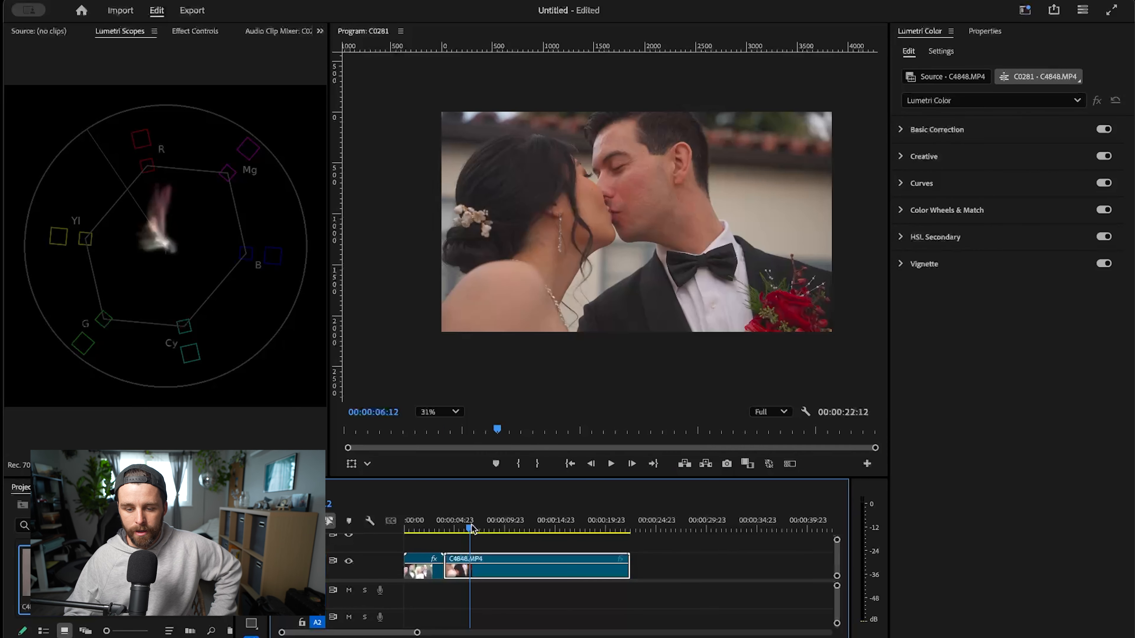
# - Set C4848.MP4's Basic Correction to Shadows -20.2, Whites -19.1, Exposure 0.2 and Contrast -1.1
pyautogui.click(925, 130)
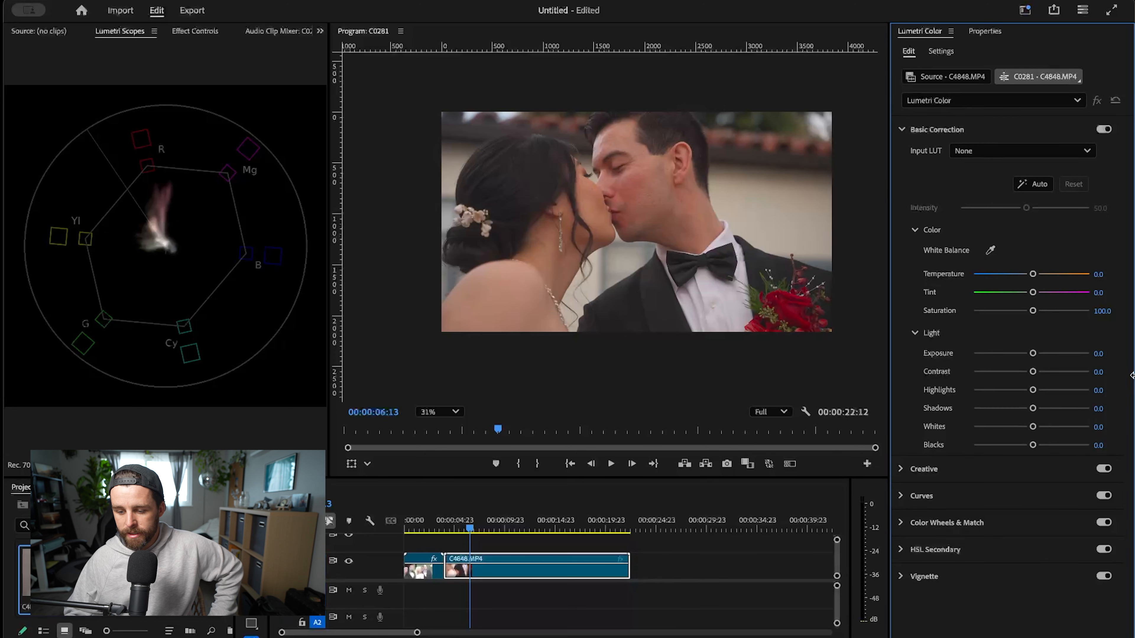
pyautogui.click(636, 204)
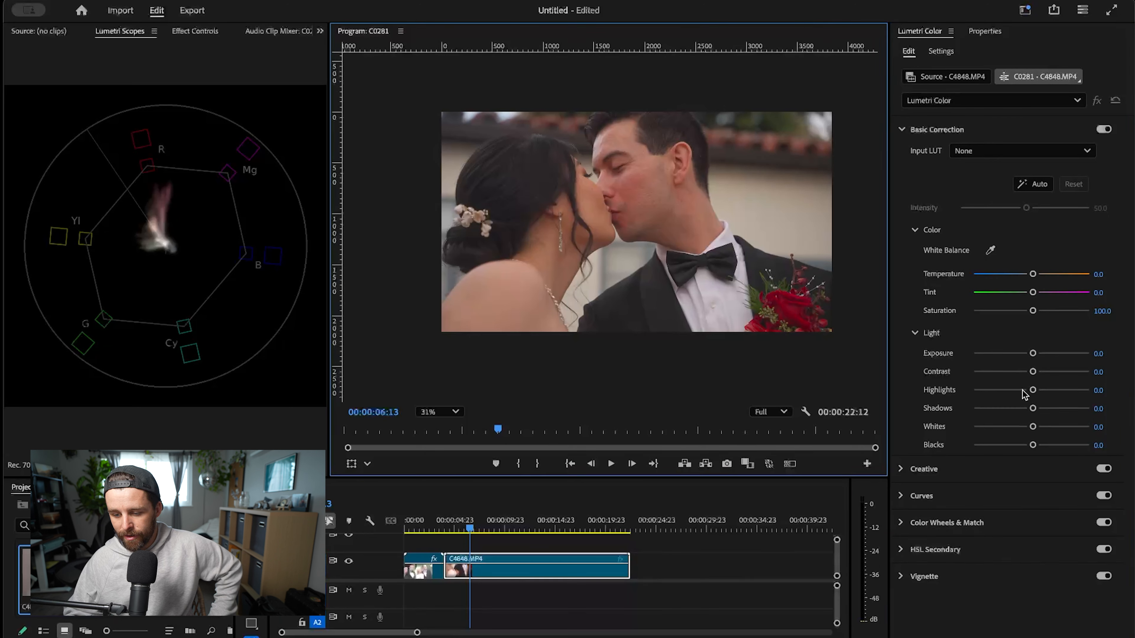
pyautogui.moveTo(1033, 408); pyautogui.dragTo(1017, 408)
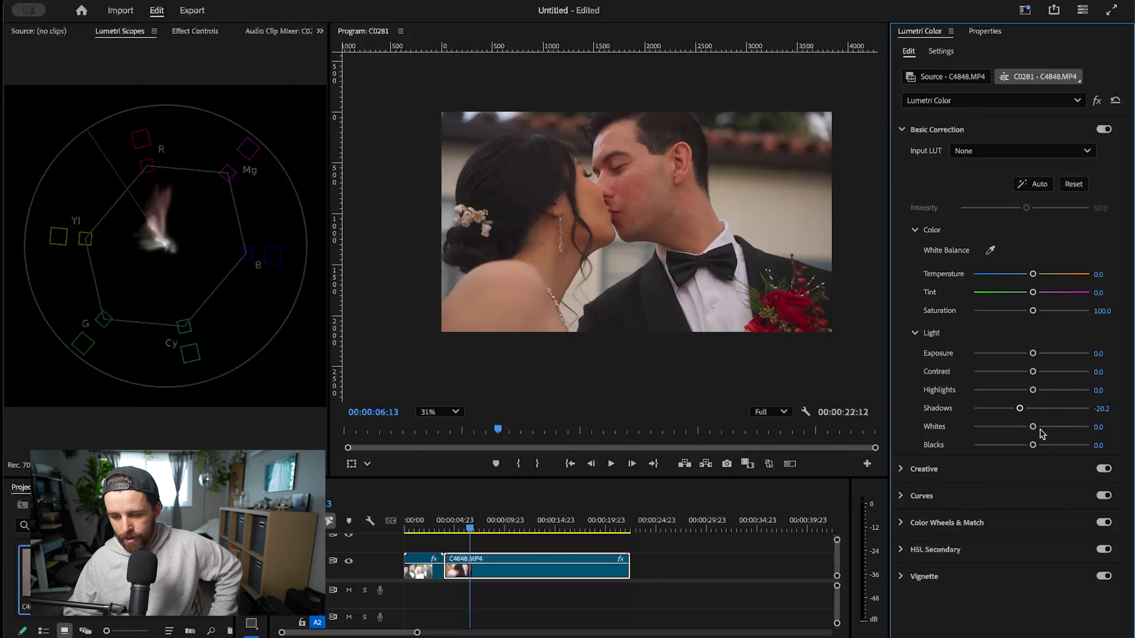
pyautogui.moveTo(1033, 427); pyautogui.dragTo(1020, 427)
pyautogui.moveTo(1033, 354); pyautogui.dragTo(1031, 372)
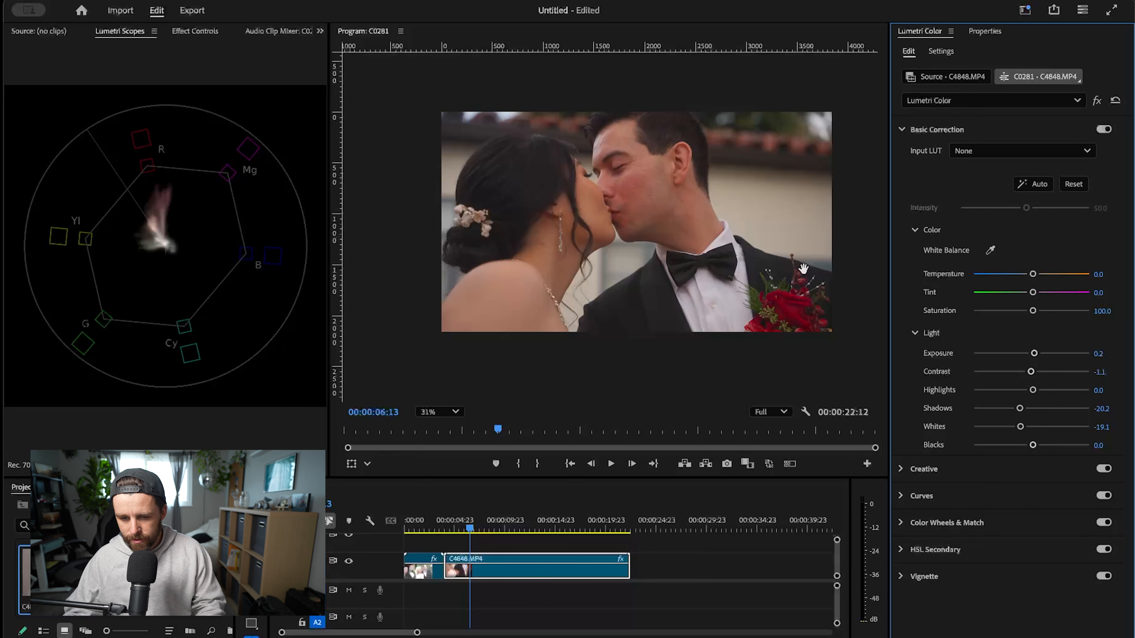
# - Cool C4848.MP4's Basic Correction Temperature to -4.5 and check the groom's face up close
pyautogui.moveTo(1031, 277); pyautogui.dragTo(1029, 277)
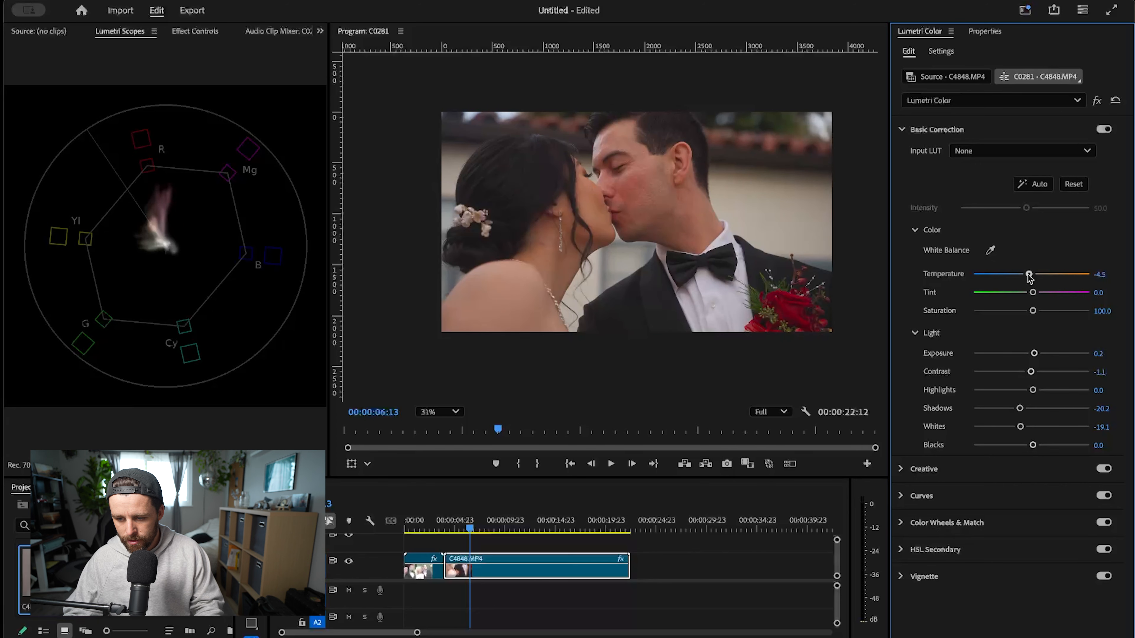
pyautogui.moveTo(1029, 278); pyautogui.dragTo(1029, 277)
pyautogui.scroll(5, 657, 216)
pyautogui.moveTo(662, 185); pyautogui.dragTo(661, 275)
pyautogui.scroll(-3, 742, 210)
pyautogui.scroll(4, 661, 274)
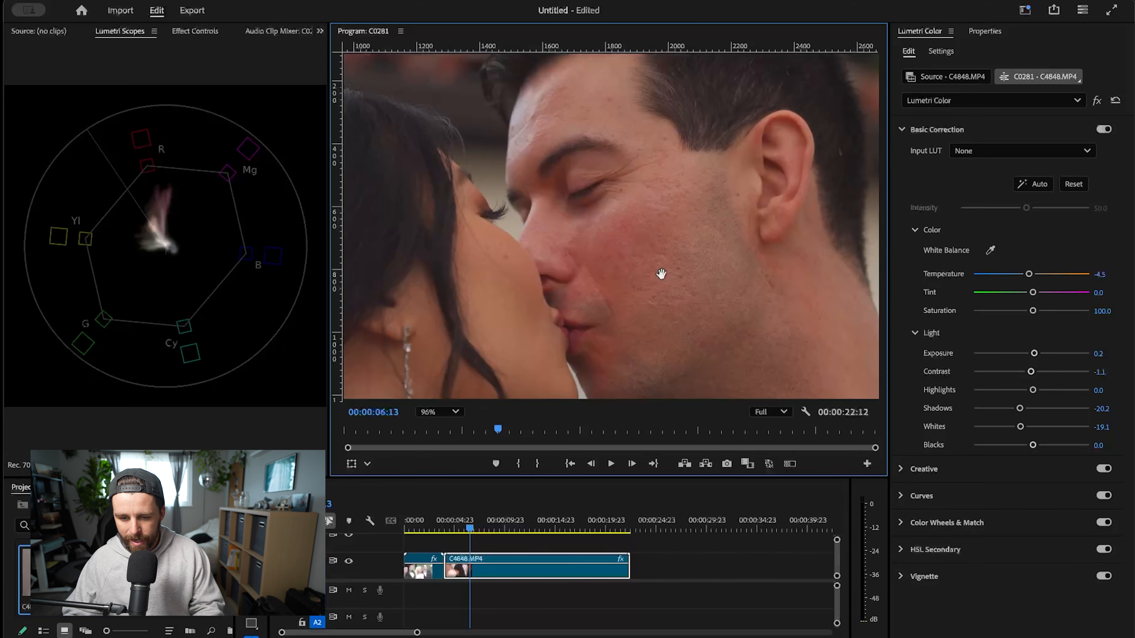
pyautogui.scroll(-4, 659, 272)
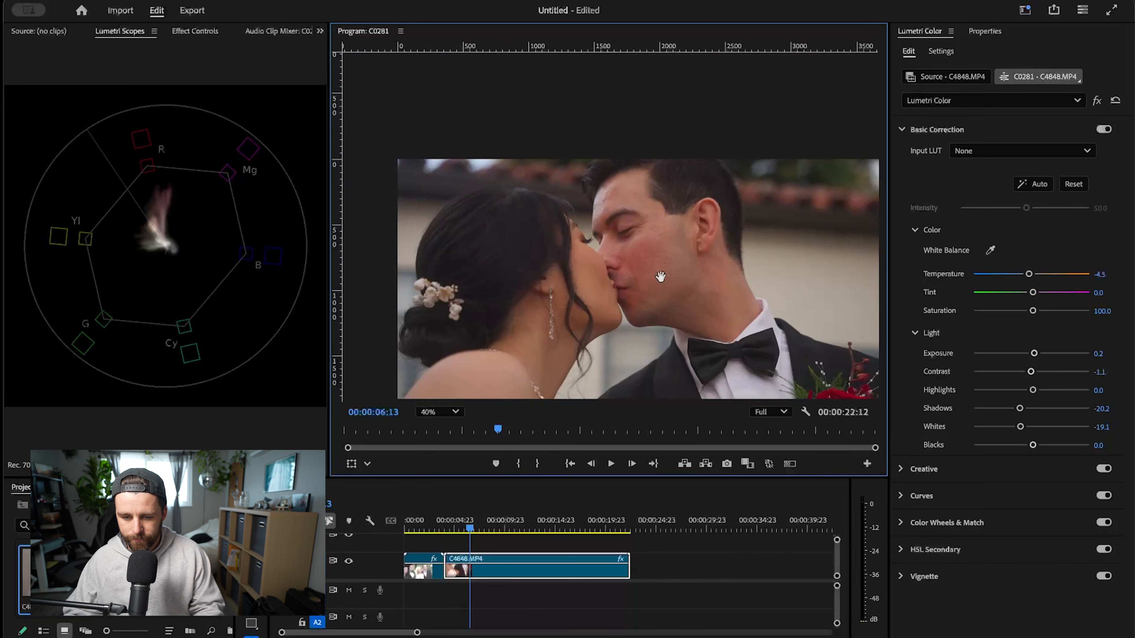
pyautogui.scroll(-2, 660, 277)
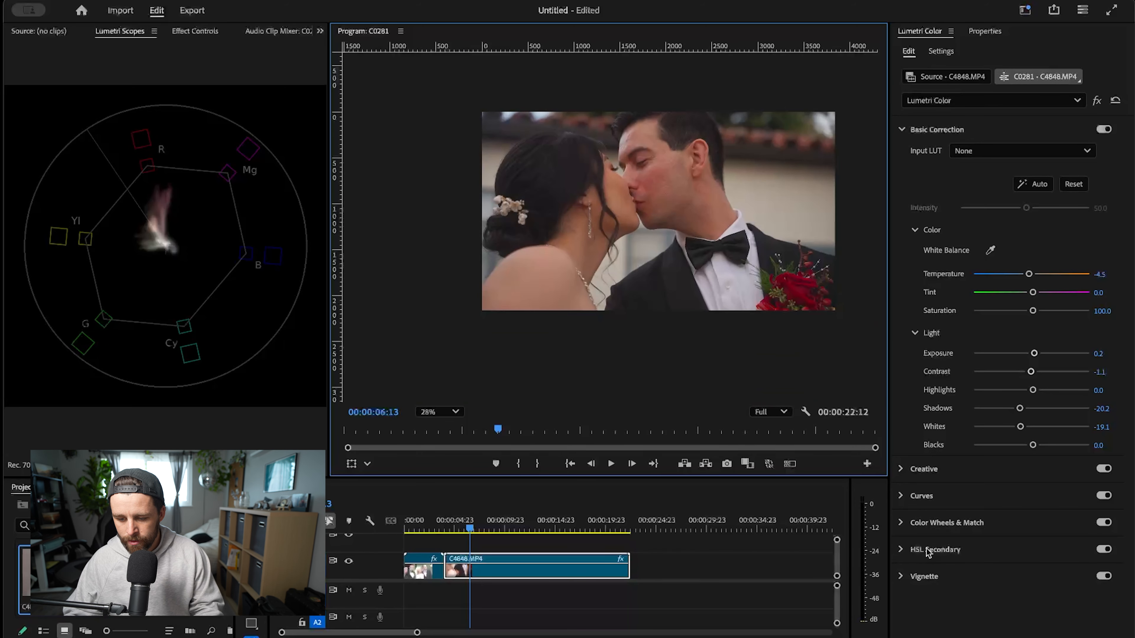
# - Sample the groom's reddish skin as the HSL Secondary key, preview its Color/Gray mask and set the key's Blur to 14.3
pyautogui.click(925, 549)
pyautogui.click(990, 281)
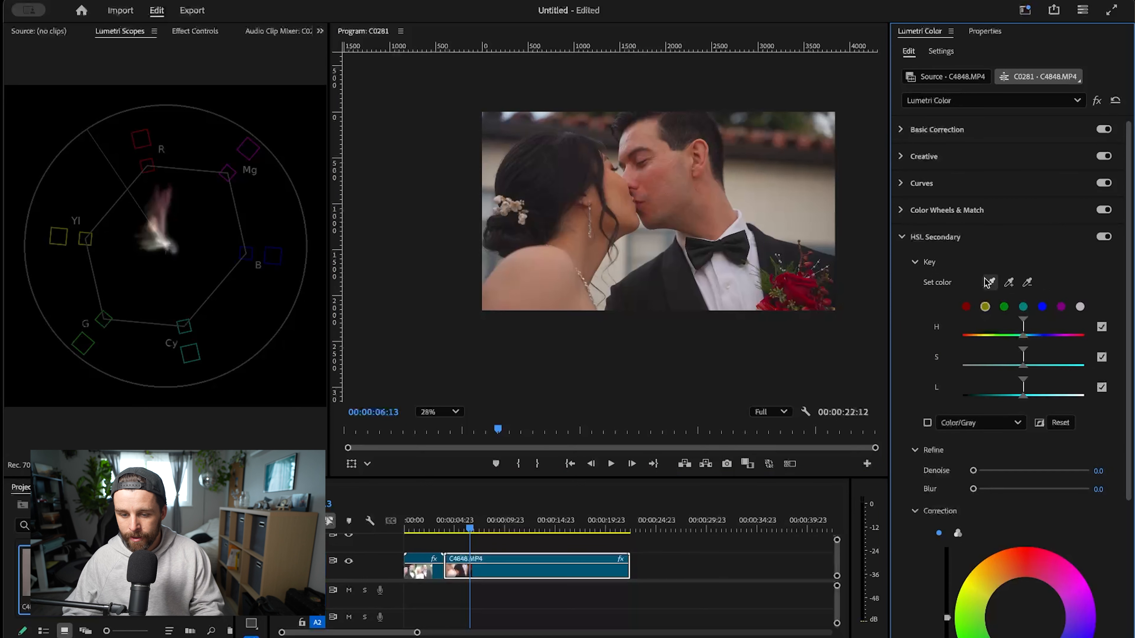
pyautogui.click(646, 170)
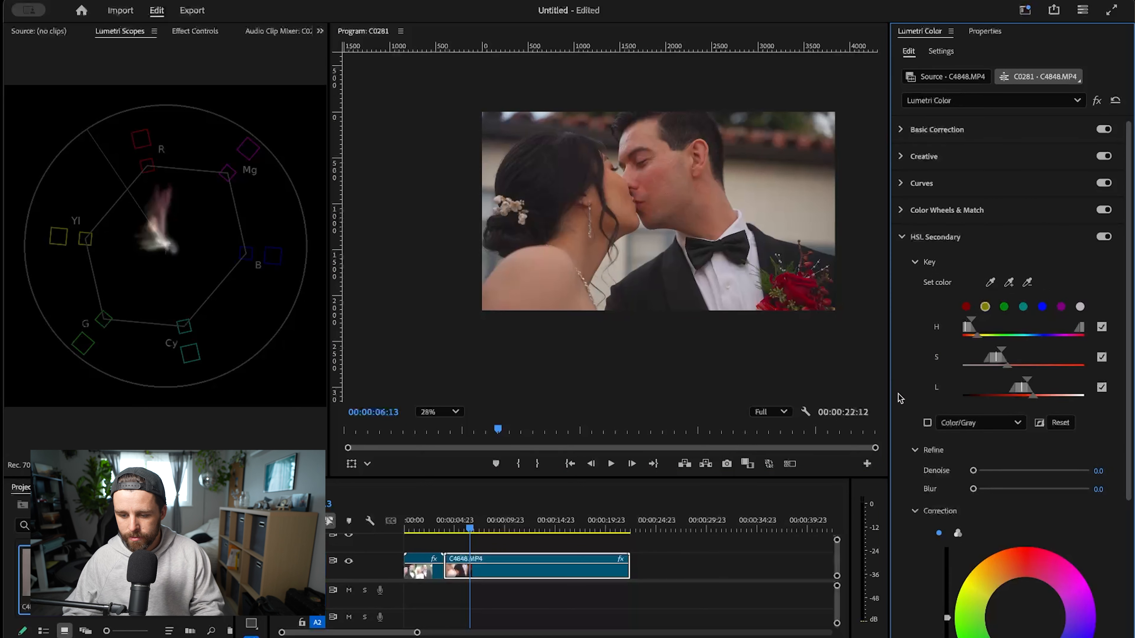
pyautogui.click(927, 422)
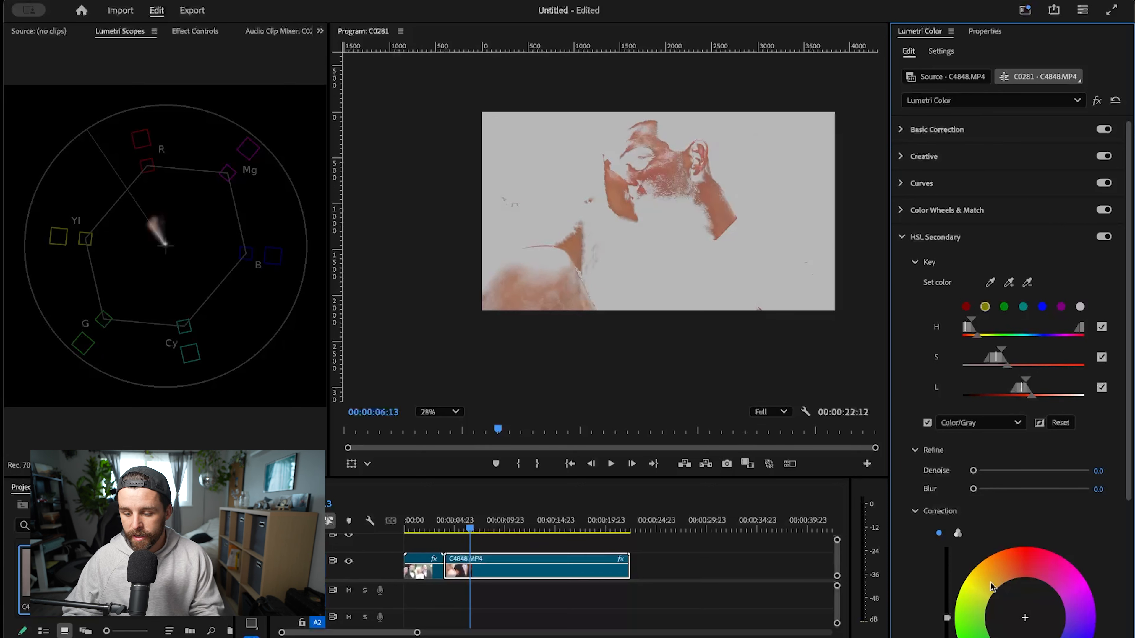
pyautogui.moveTo(973, 491); pyautogui.dragTo(1026, 489)
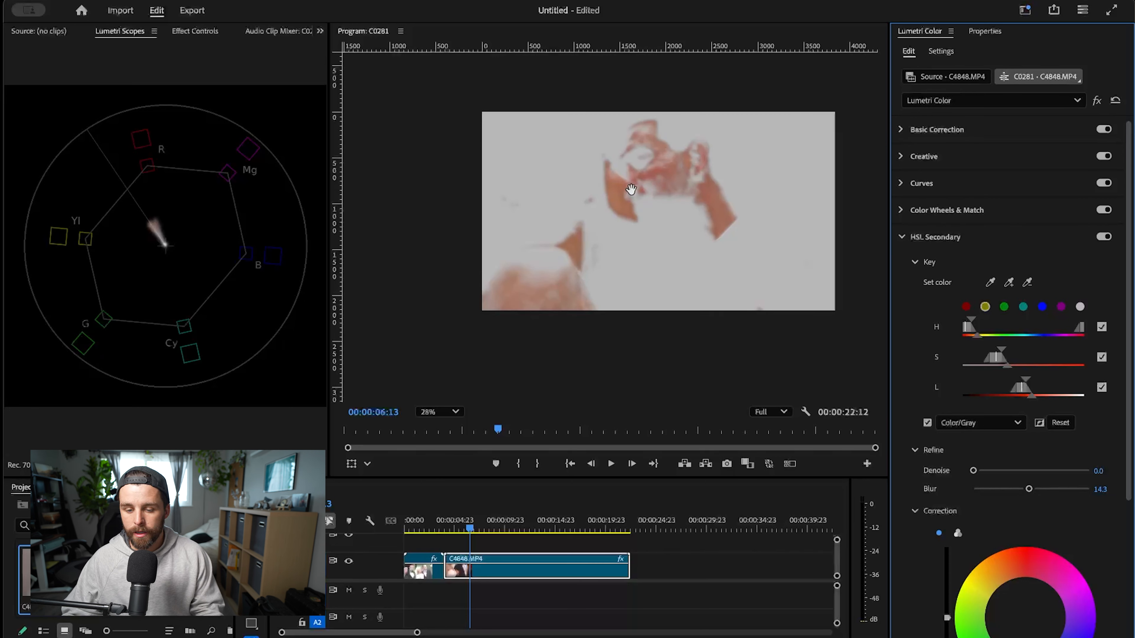
# - Lower the keyed skin's HSL Secondary Saturation to 79.8 and turn off the mask preview
pyautogui.scroll(3, 680, 174)
pyautogui.scroll(-5, 1019, 448)
pyautogui.moveTo(1032, 579); pyautogui.dragTo(1019, 581)
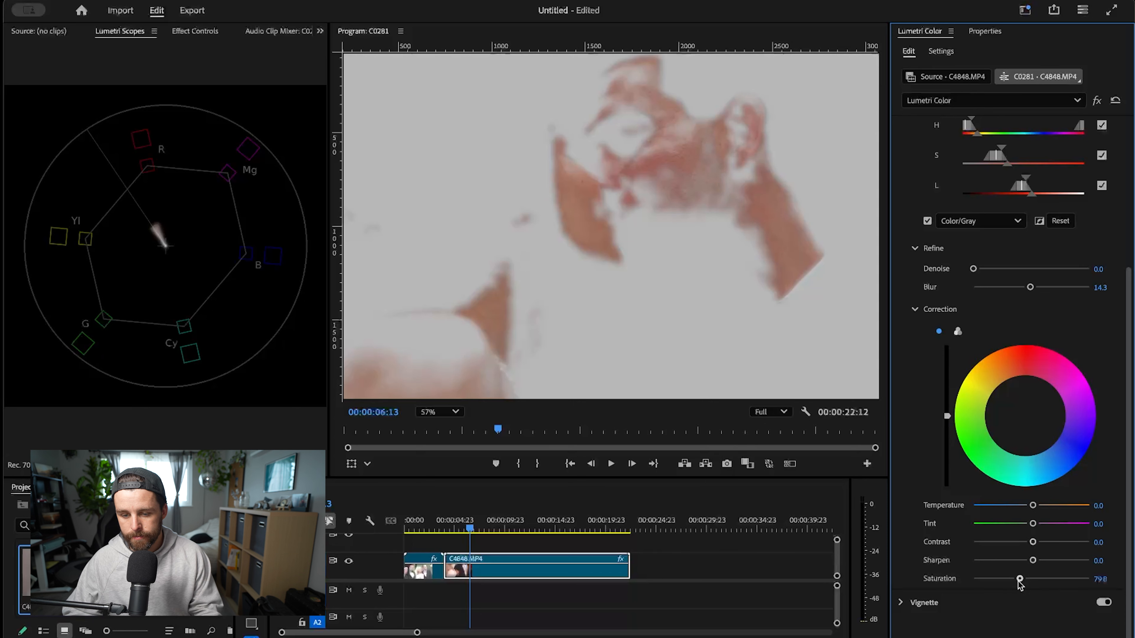
pyautogui.click(927, 222)
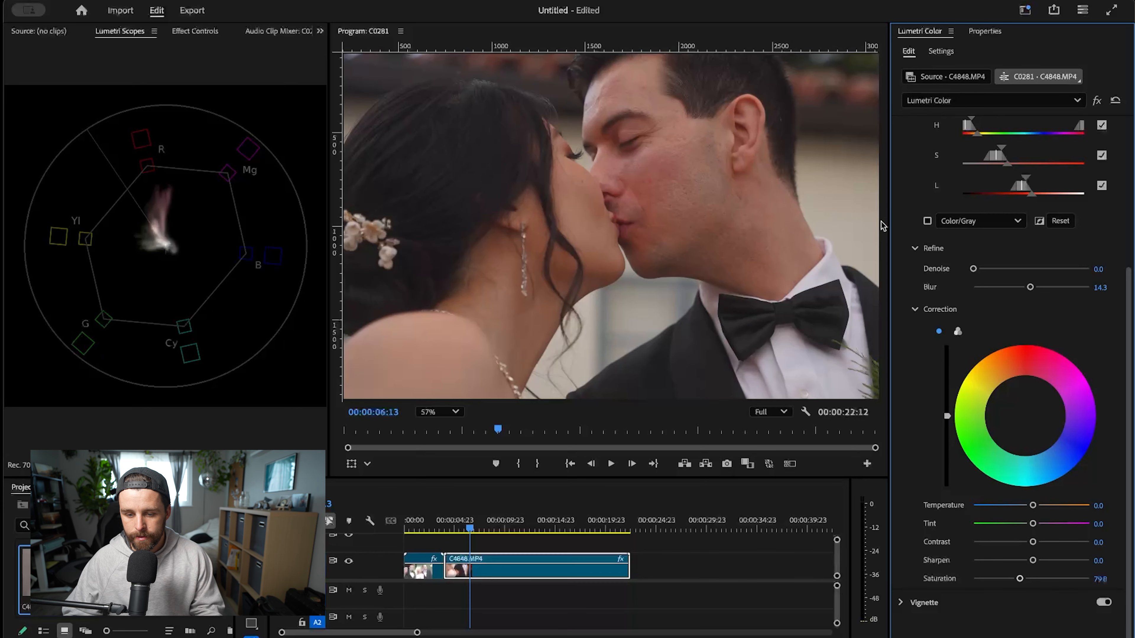
# - Try lowering the keyed skin's Saturation to 71.9 while inspecting the groom's cheek up close
pyautogui.click(698, 198)
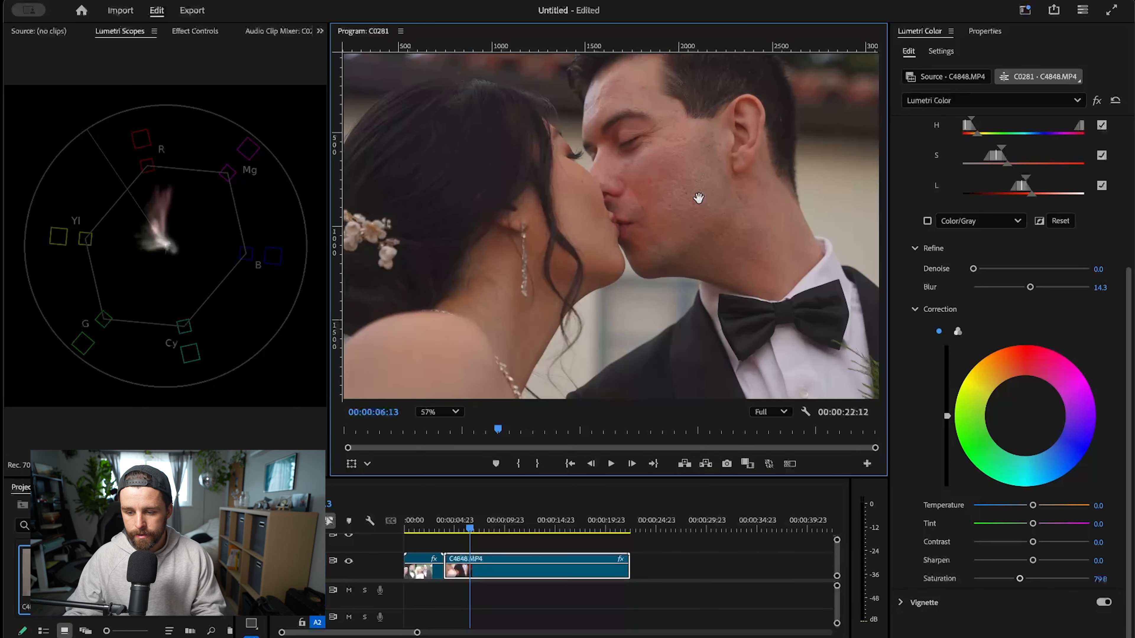
pyautogui.scroll(3, 699, 198)
pyautogui.scroll(-1, 518, 139)
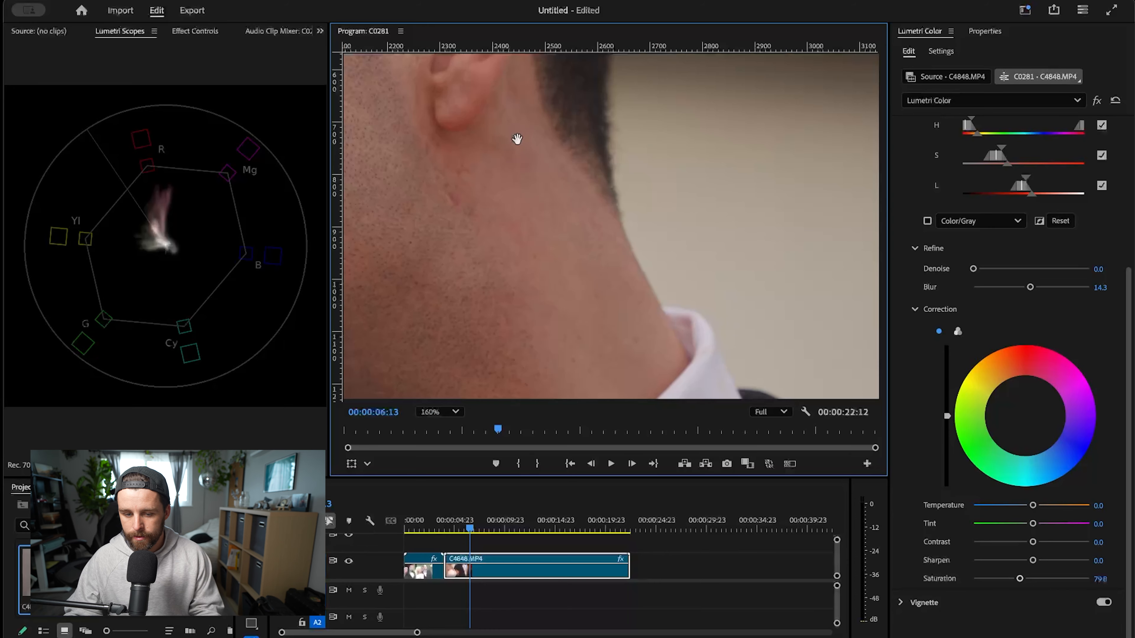
pyautogui.moveTo(516, 140); pyautogui.dragTo(890, 206)
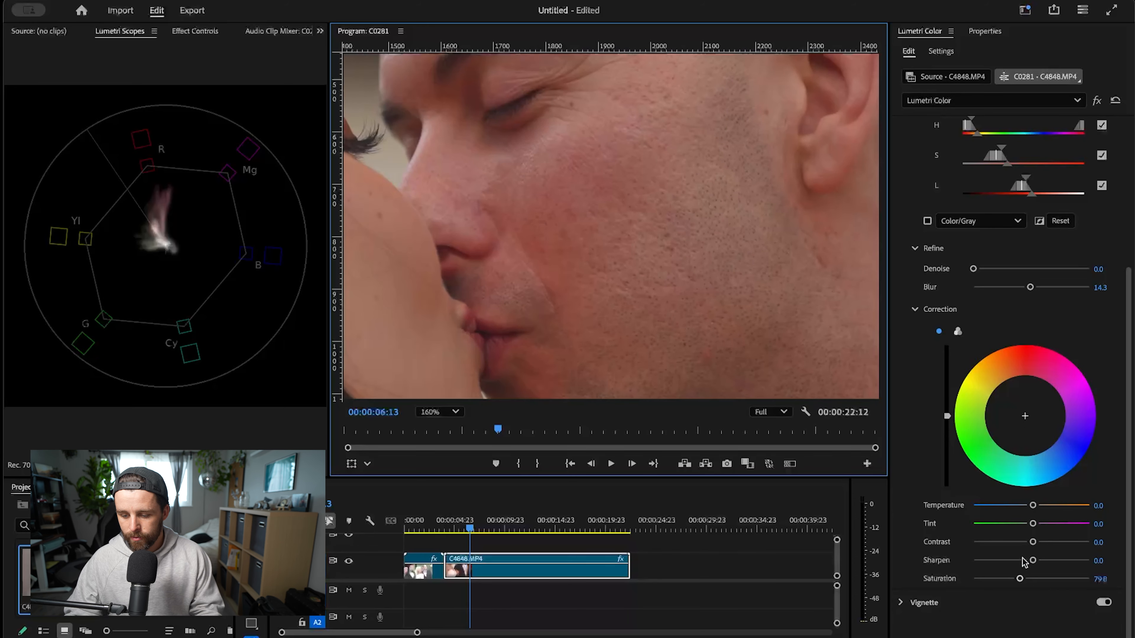
pyautogui.moveTo(1021, 579); pyautogui.dragTo(1016, 581)
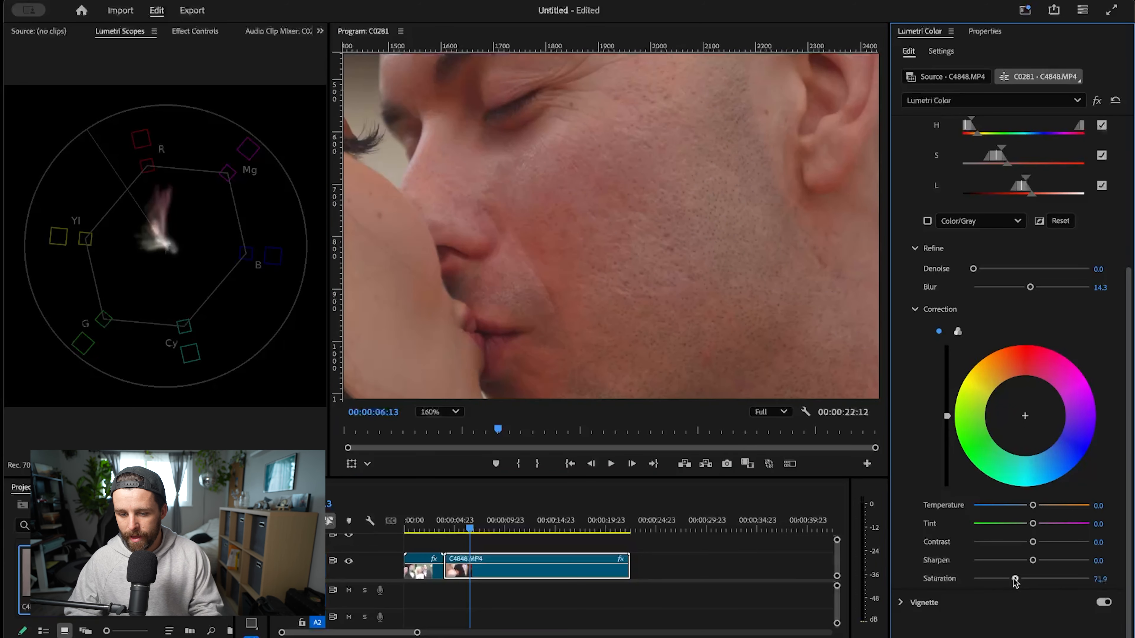
pyautogui.scroll(-5, 697, 271)
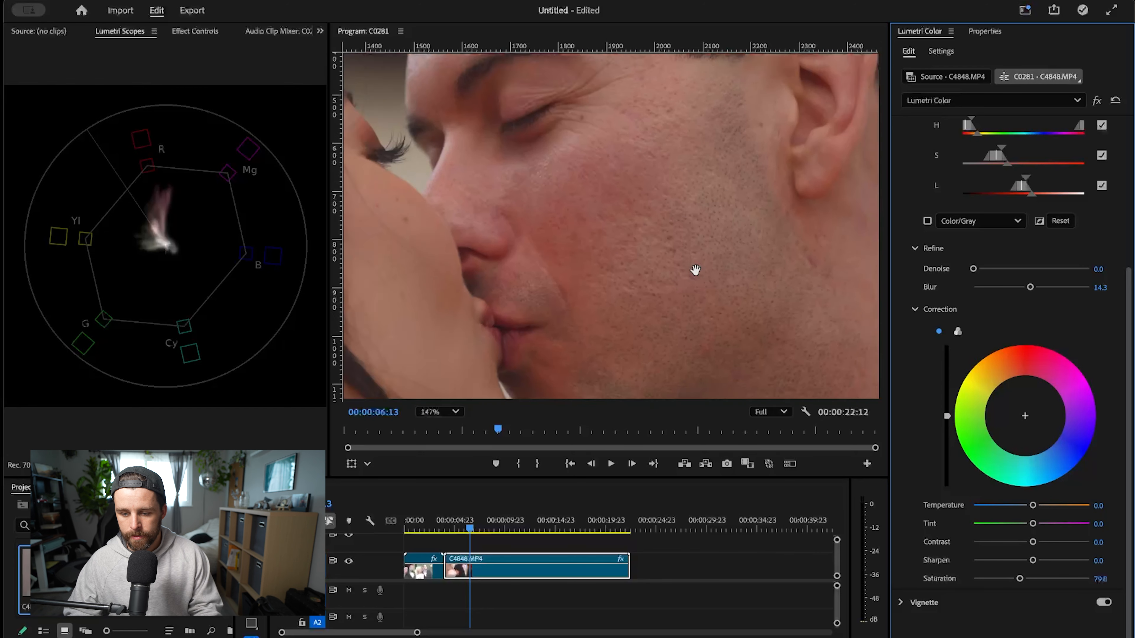
# - Compare the image with HSL Secondary off and on, and examine the couple's skin in the full frame and up close
pyautogui.scroll(5, 992, 290)
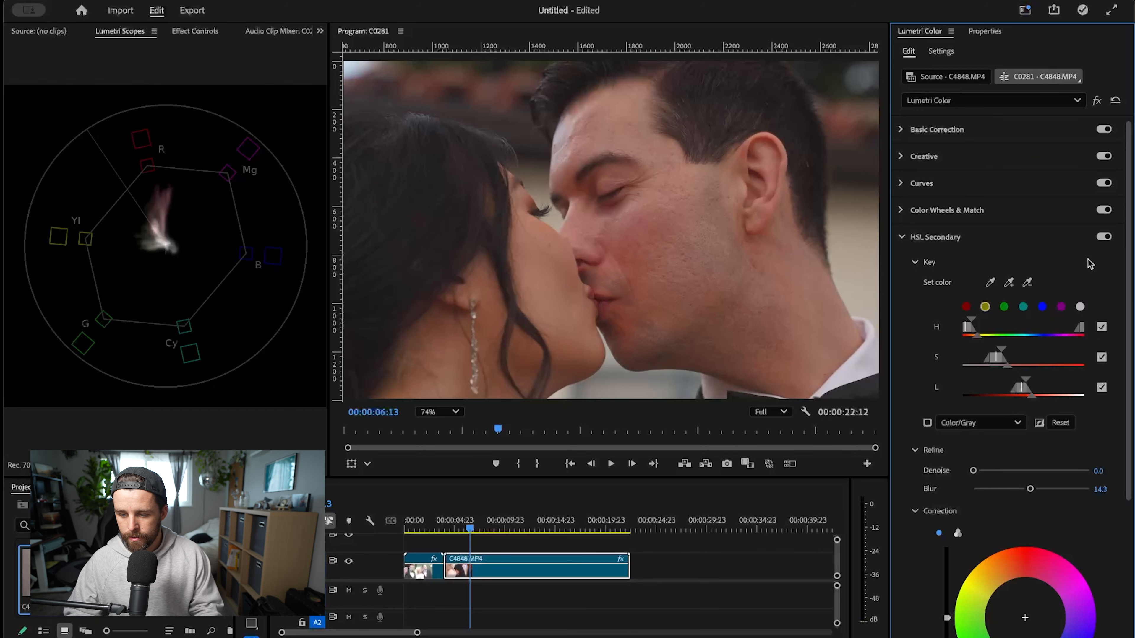
pyautogui.click(1104, 237)
pyautogui.click(1103, 237)
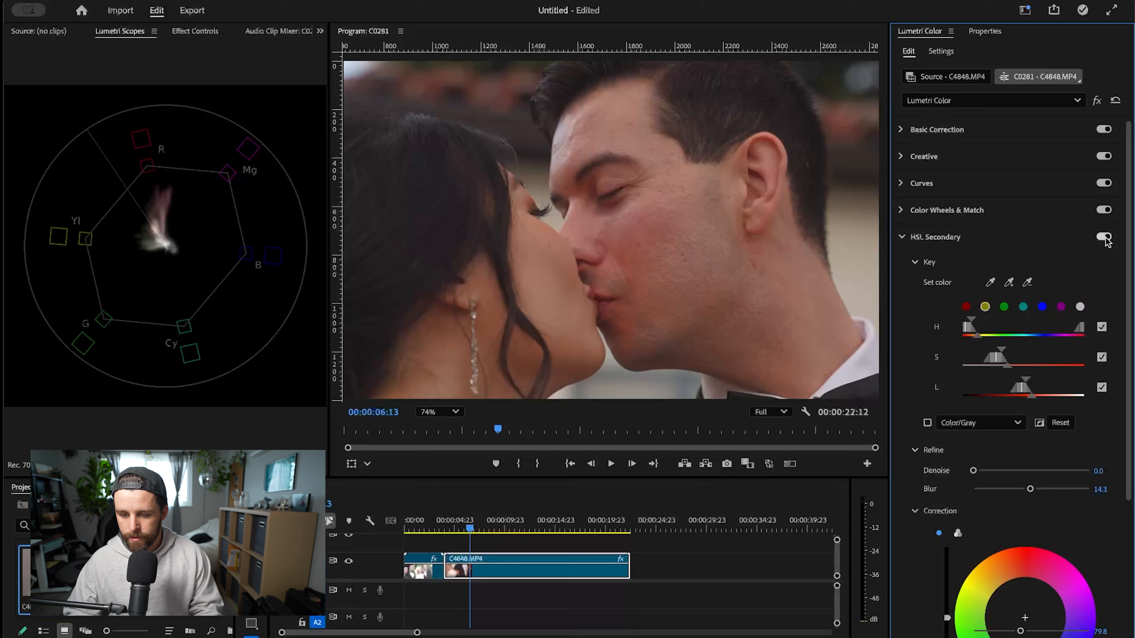
pyautogui.scroll(-3, 693, 187)
pyautogui.scroll(-3, 691, 158)
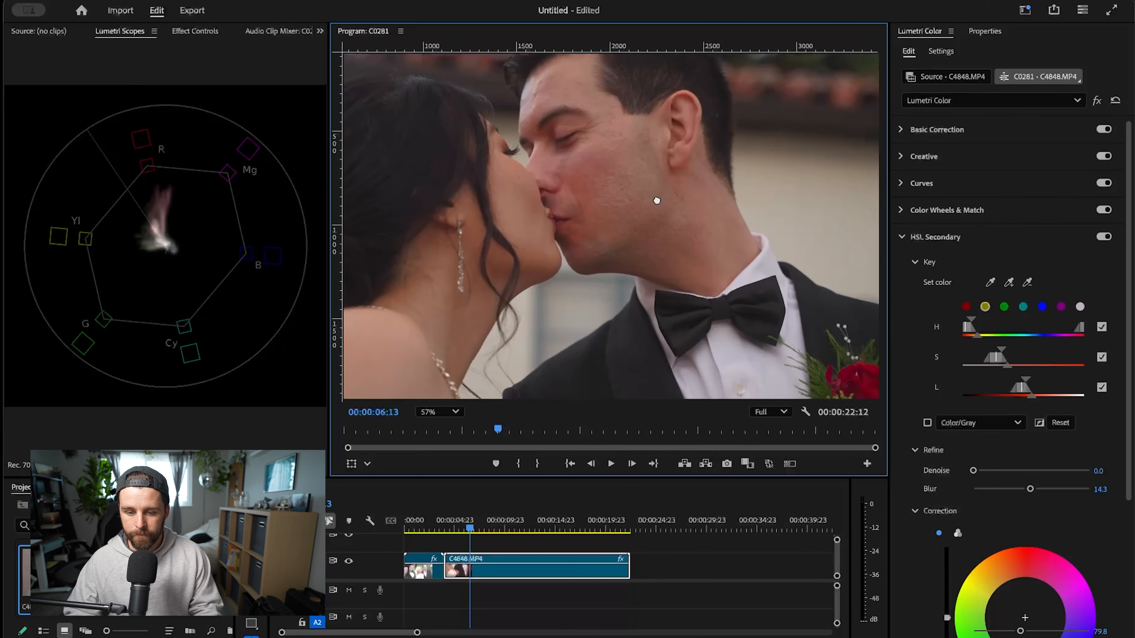
pyautogui.moveTo(702, 228); pyautogui.dragTo(701, 258)
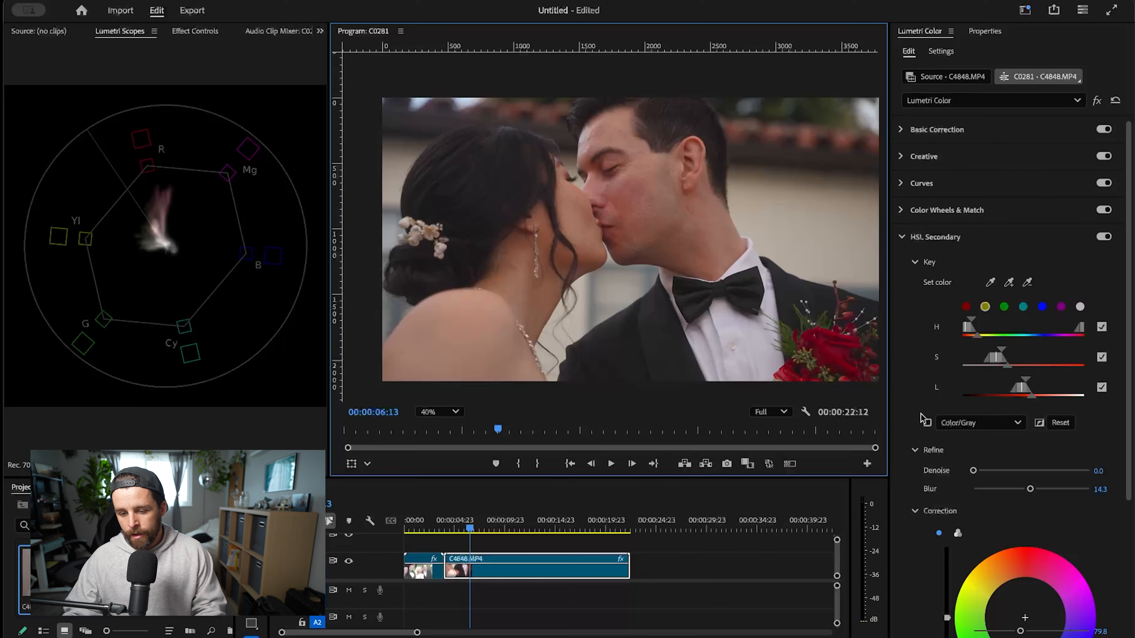
pyautogui.moveTo(717, 210); pyautogui.dragTo(679, 198)
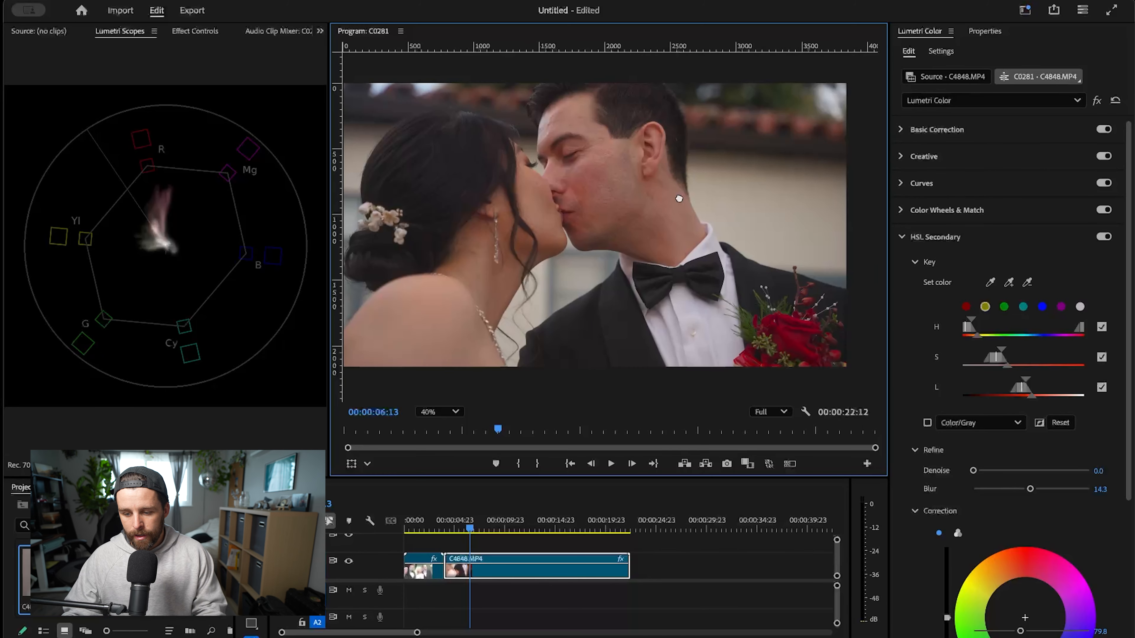
pyautogui.scroll(3, 626, 215)
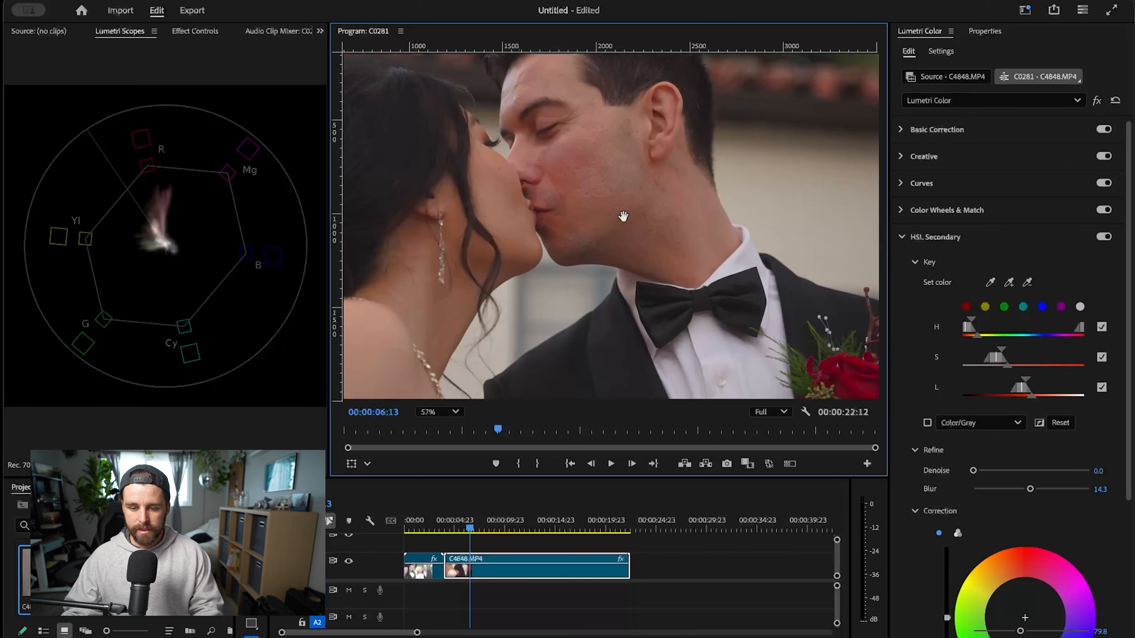
pyautogui.moveTo(649, 216); pyautogui.dragTo(708, 208)
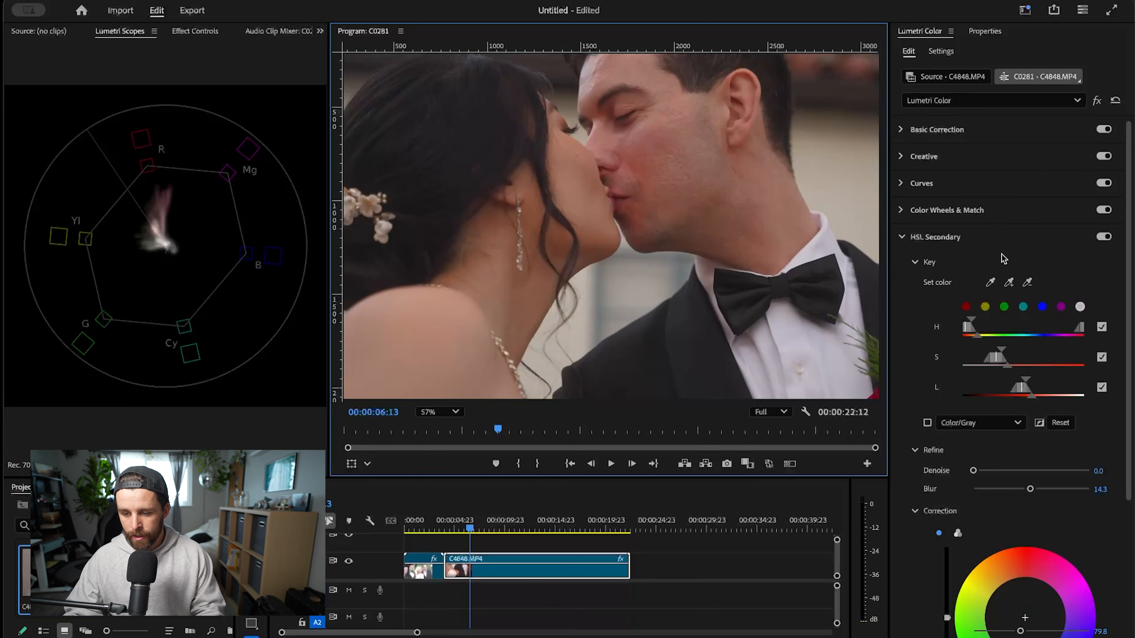
pyautogui.click(979, 105)
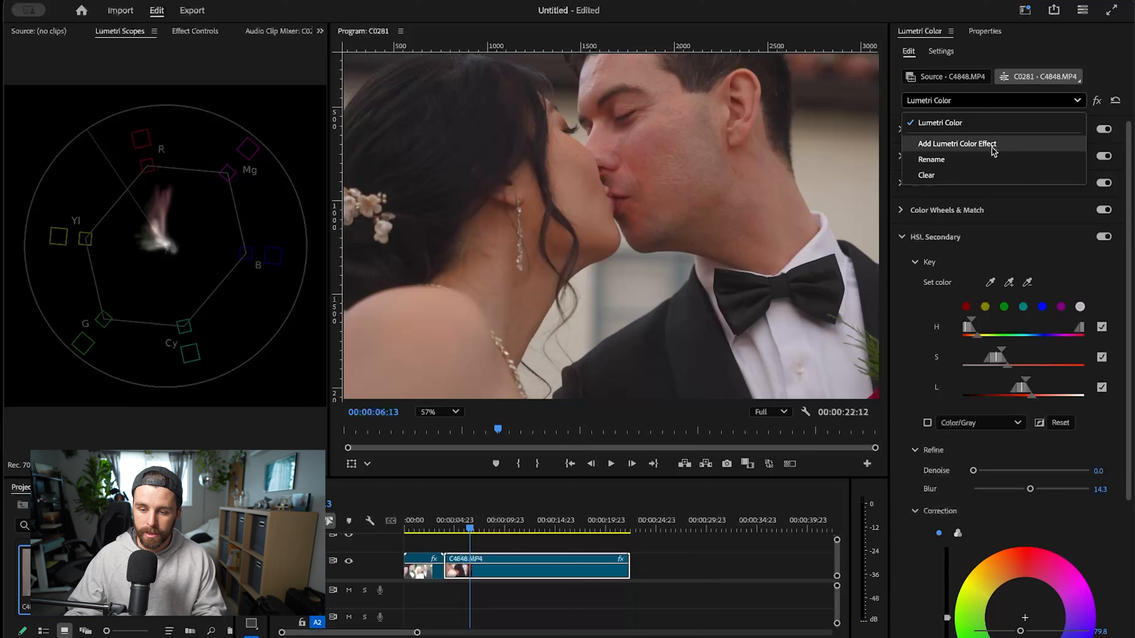
pyautogui.click(1112, 82)
pyautogui.click(1033, 97)
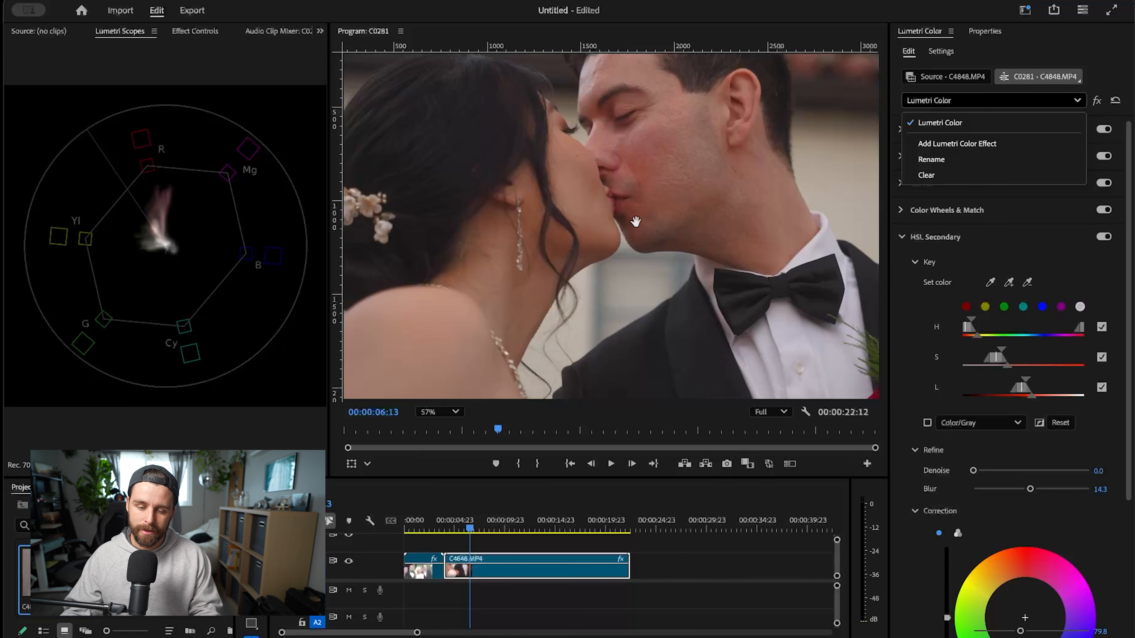
pyautogui.click(711, 242)
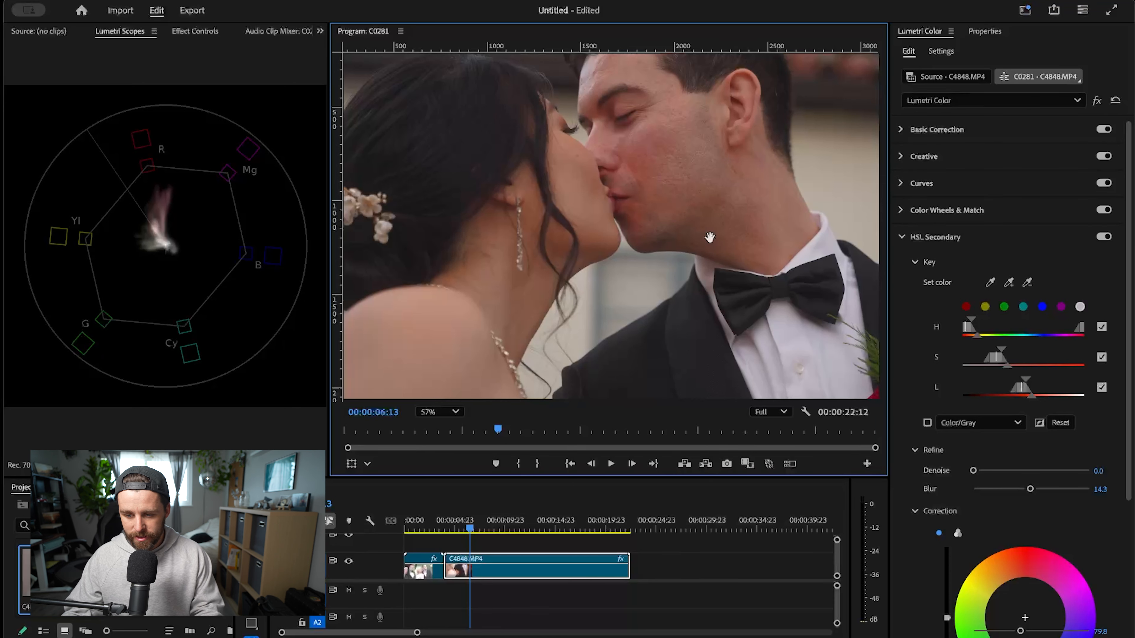
# - Add a second Lumetri Color effect to C4848.MP4 and rename it "Skin Tones Check"
pyautogui.click(974, 102)
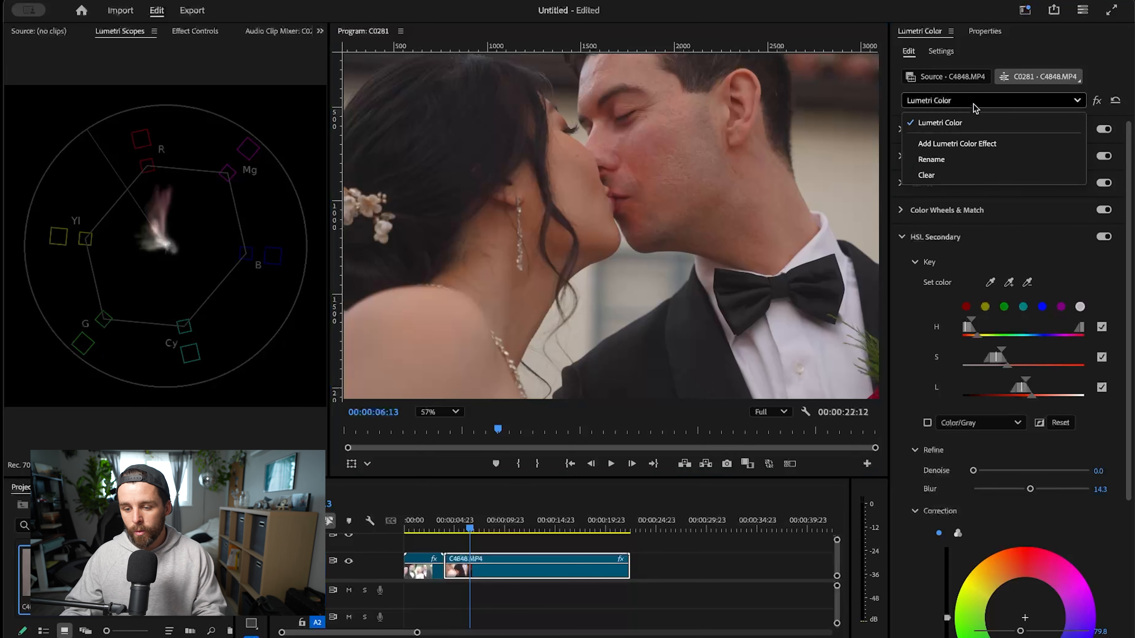
pyautogui.click(972, 145)
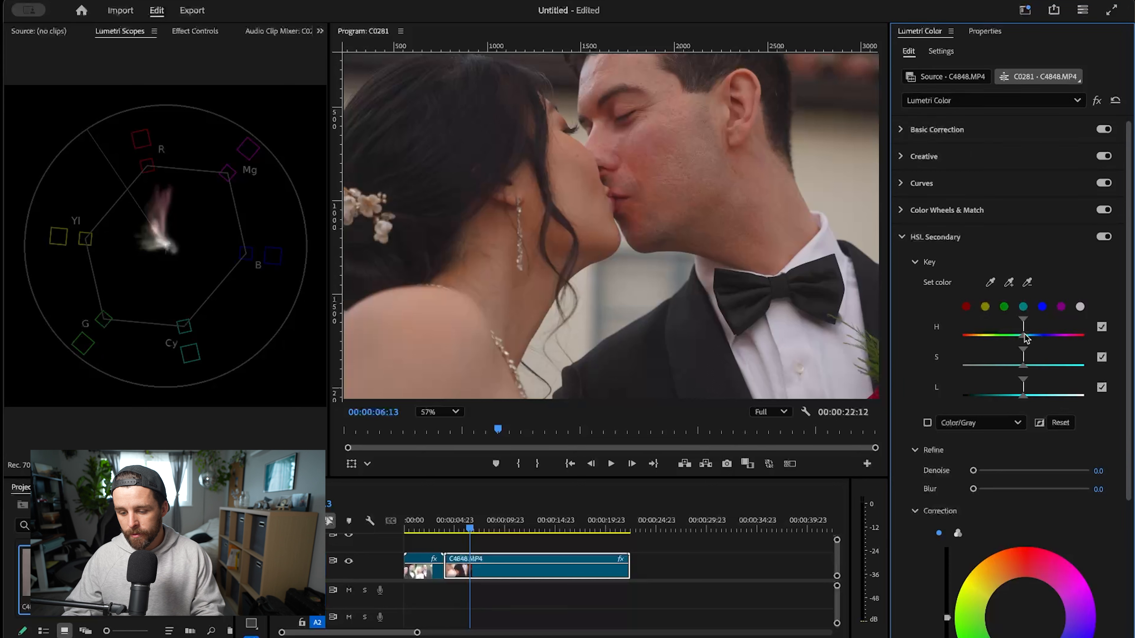
pyautogui.click(967, 108)
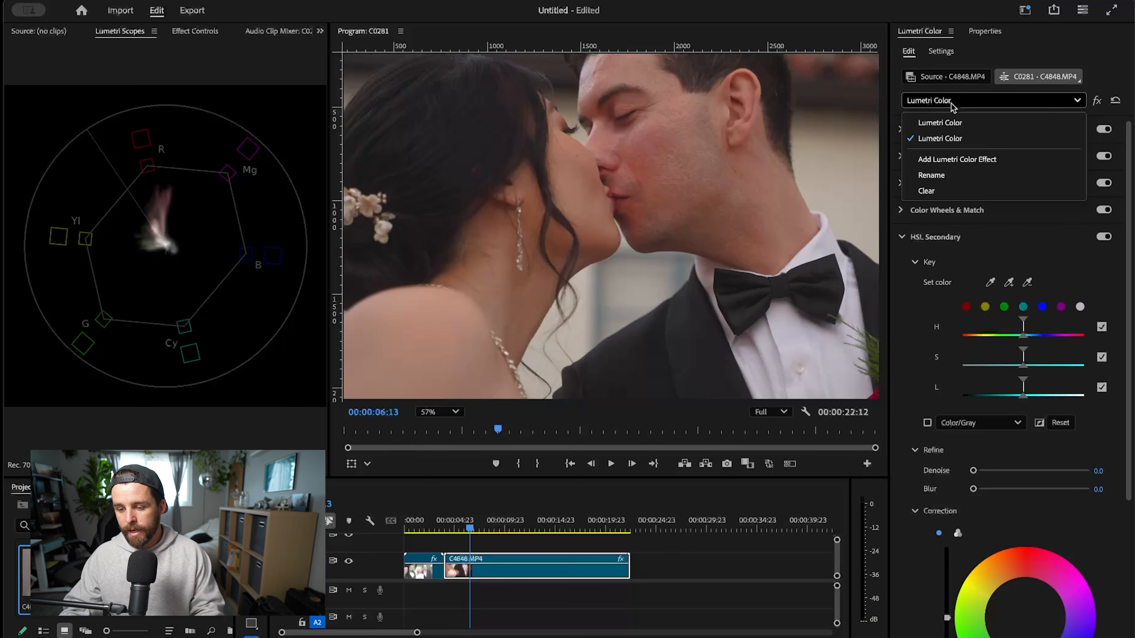
pyautogui.click(987, 185)
pyautogui.write('Skin Tones Check')
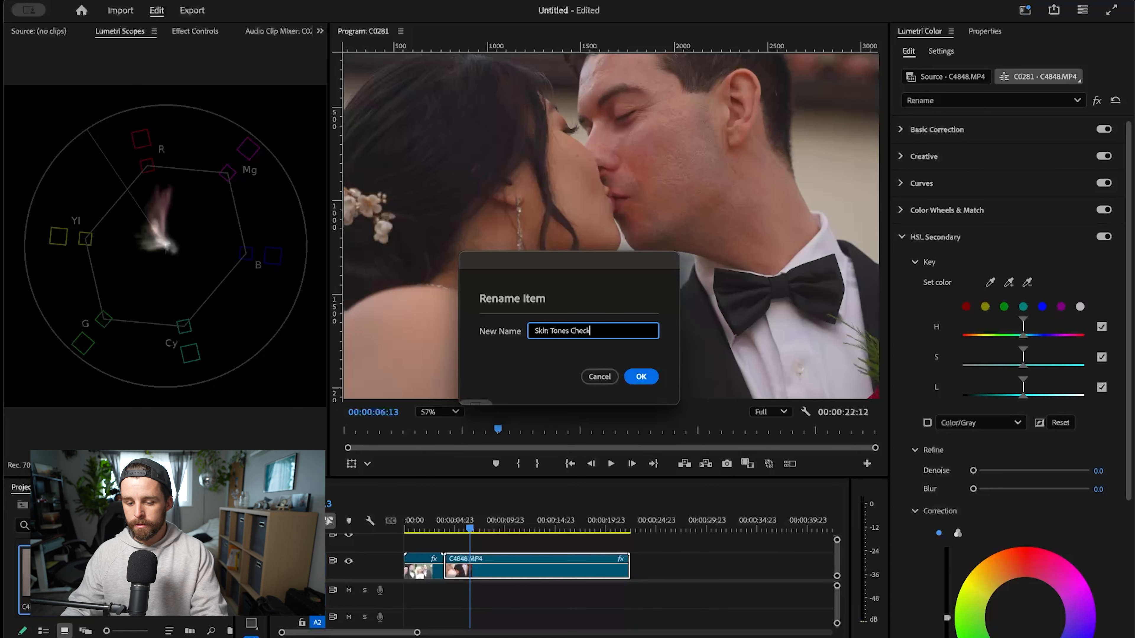
pyautogui.click(641, 378)
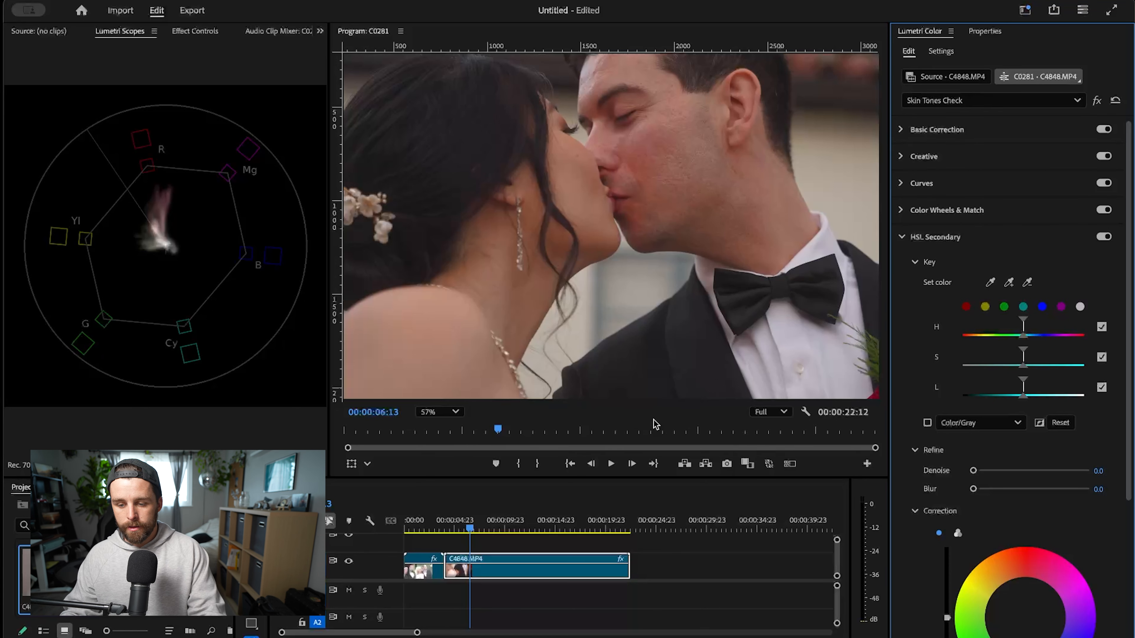
# - Key the groom's skin in the Skin Tones Check effect's HSL Secondary and widen the saturation and luminance ranges using the Color/Gray mask preview
pyautogui.click(990, 282)
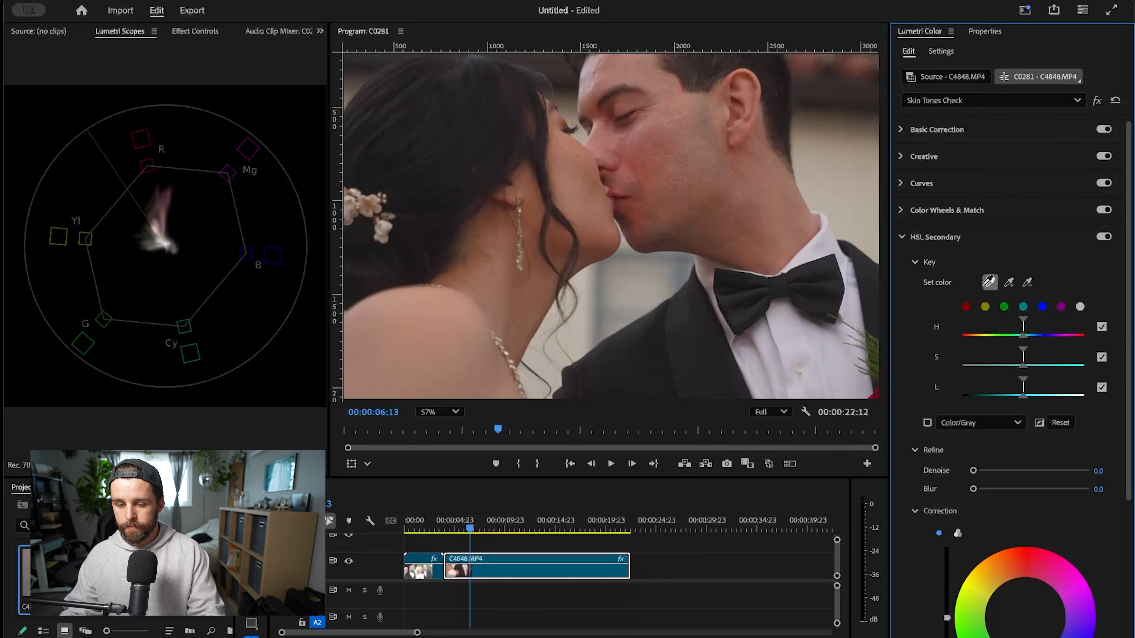
pyautogui.click(707, 165)
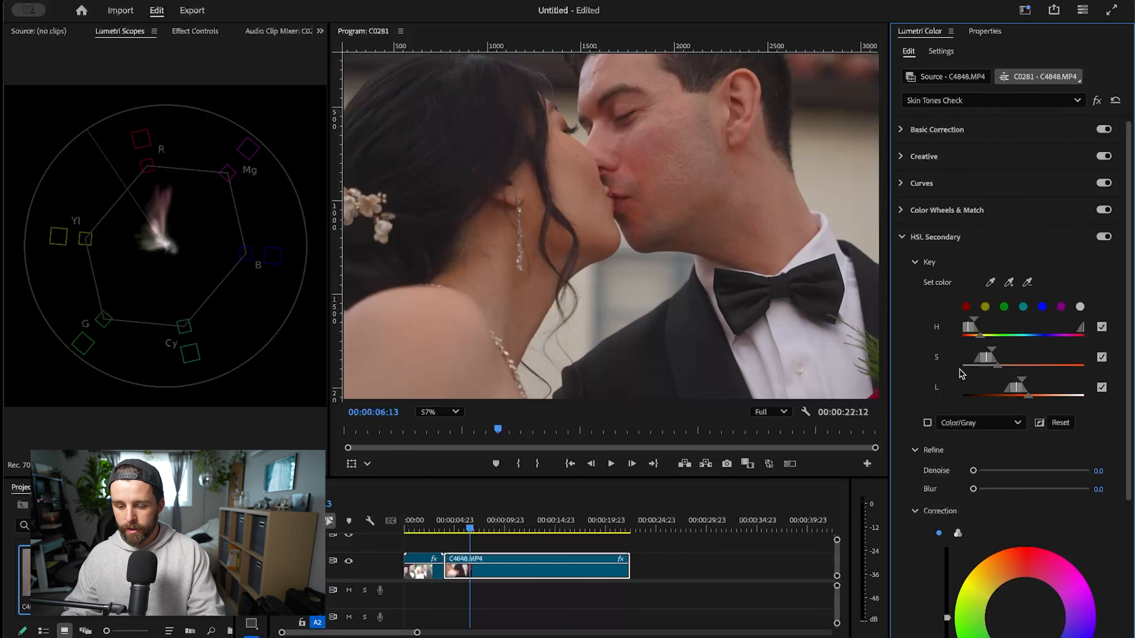
pyautogui.click(927, 422)
pyautogui.moveTo(991, 354); pyautogui.dragTo(1033, 353)
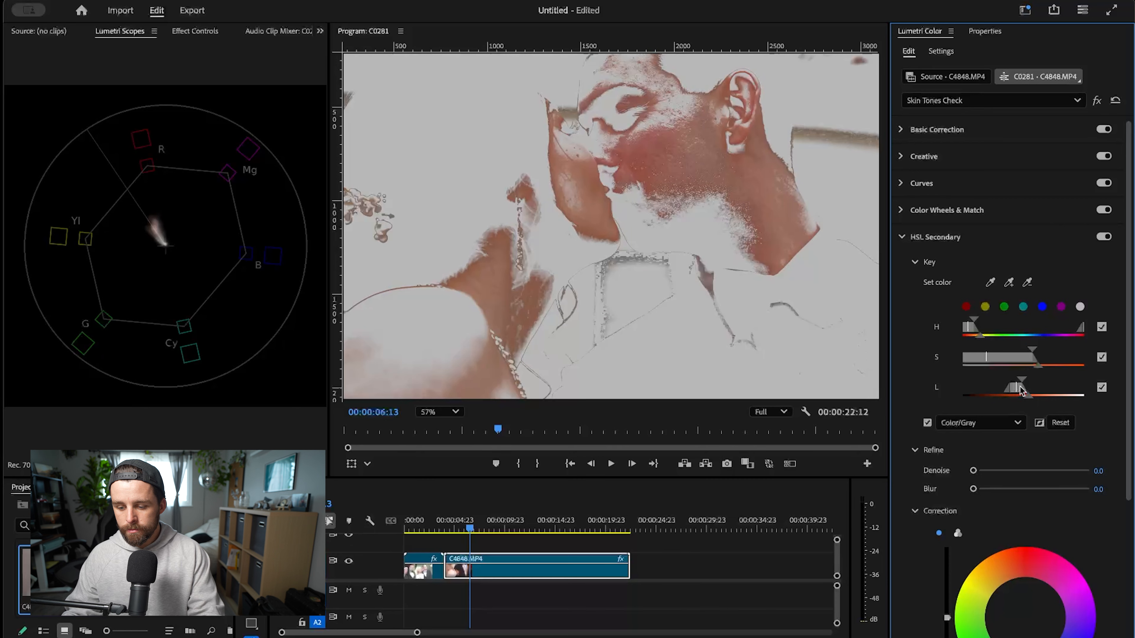
pyautogui.moveTo(1024, 384); pyautogui.dragTo(1049, 385)
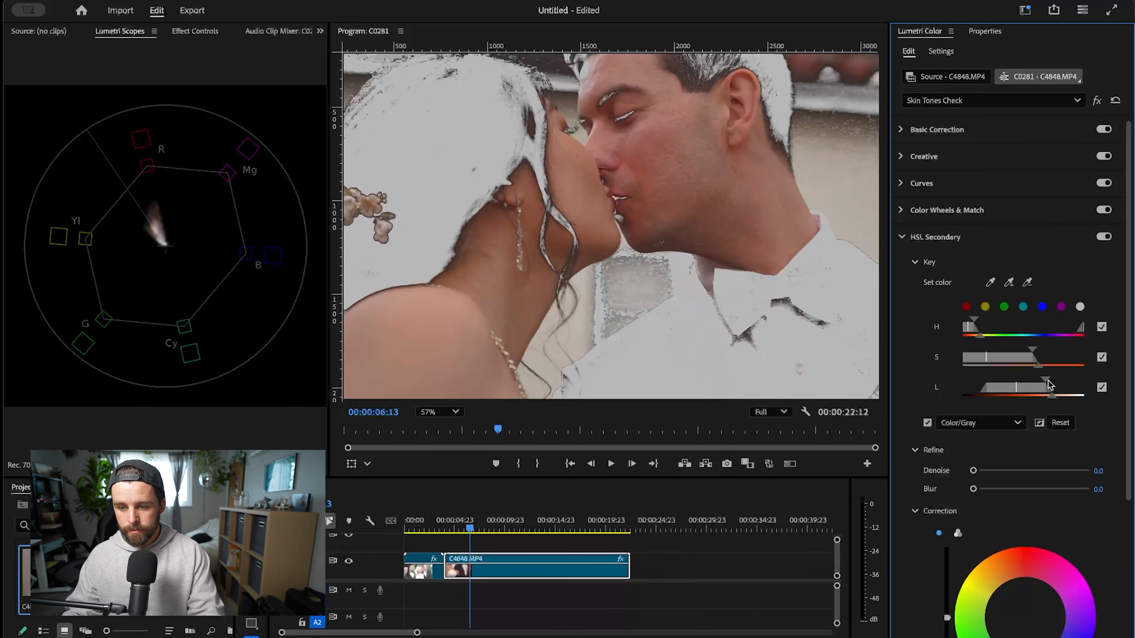
pyautogui.moveTo(1047, 384); pyautogui.dragTo(1036, 388)
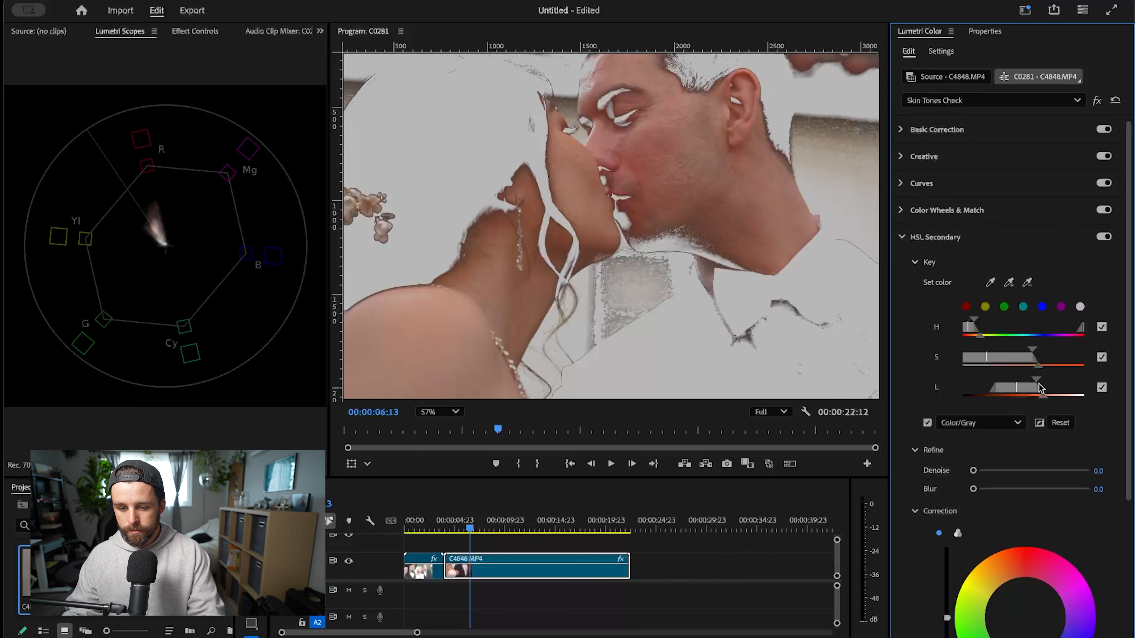
# - Narrow the skin key's saturation range to exclude more background and set its Blur to 12.6
pyautogui.scroll(-5, 698, 272)
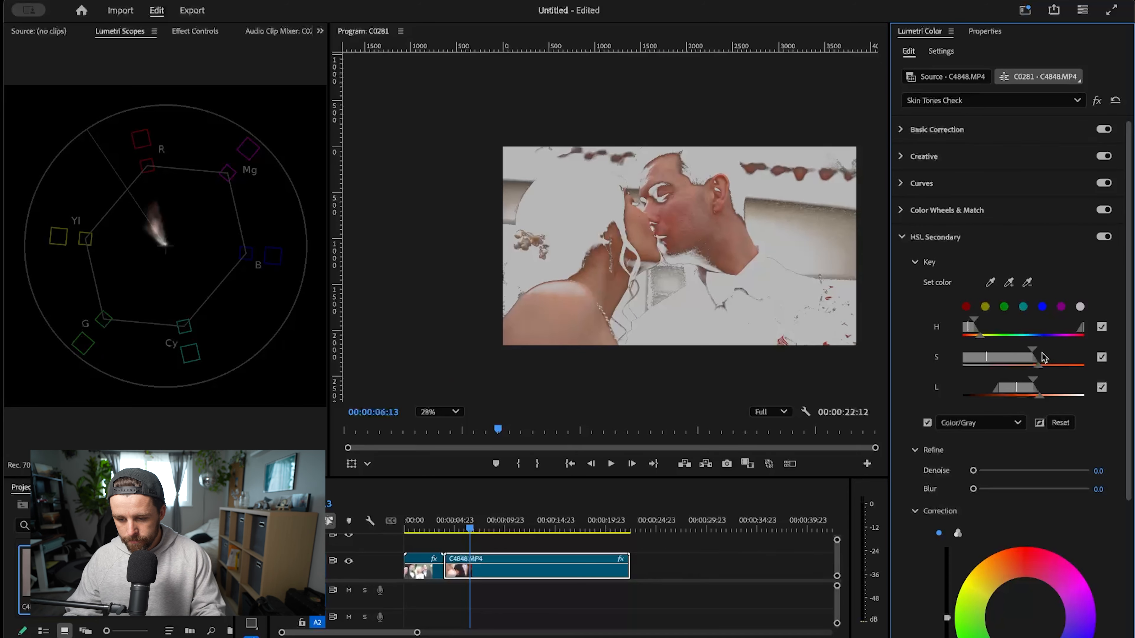
pyautogui.moveTo(1035, 356); pyautogui.dragTo(1003, 364)
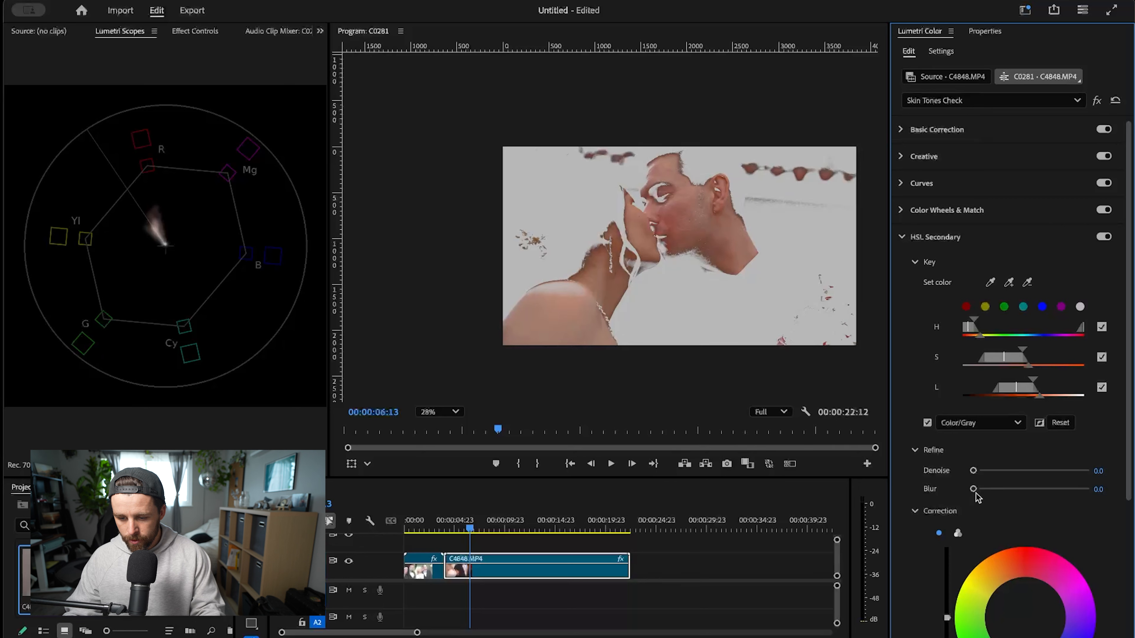
pyautogui.moveTo(976, 489); pyautogui.dragTo(1023, 488)
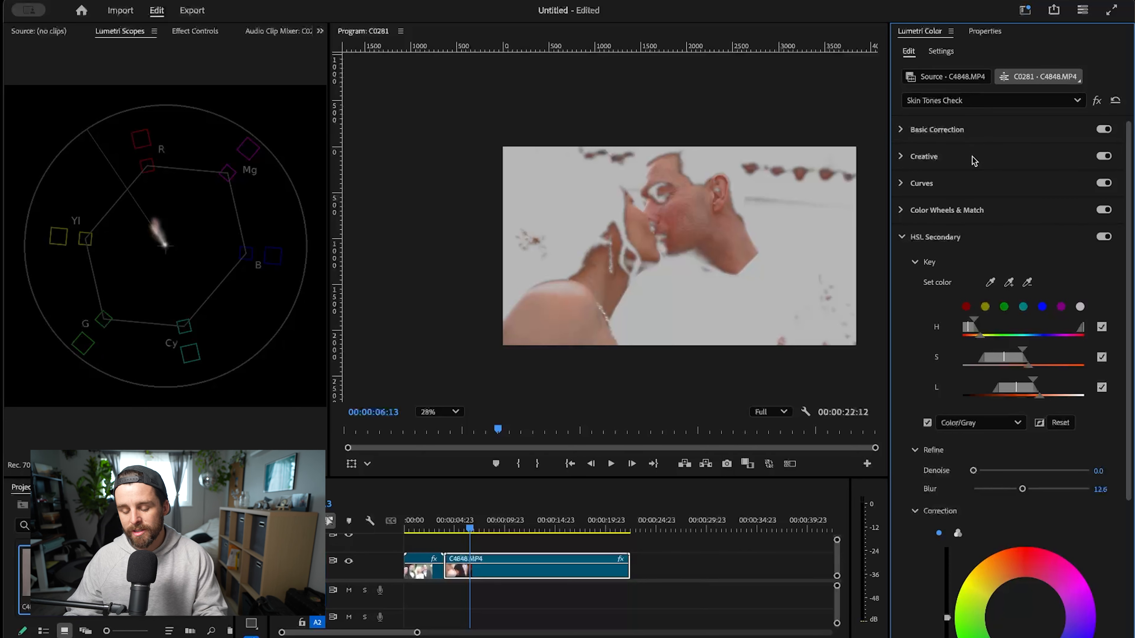
# - Nudge the keyed skin's correction color wheel slightly toward green and turn off the mask preview
pyautogui.scroll(-3, 1056, 493)
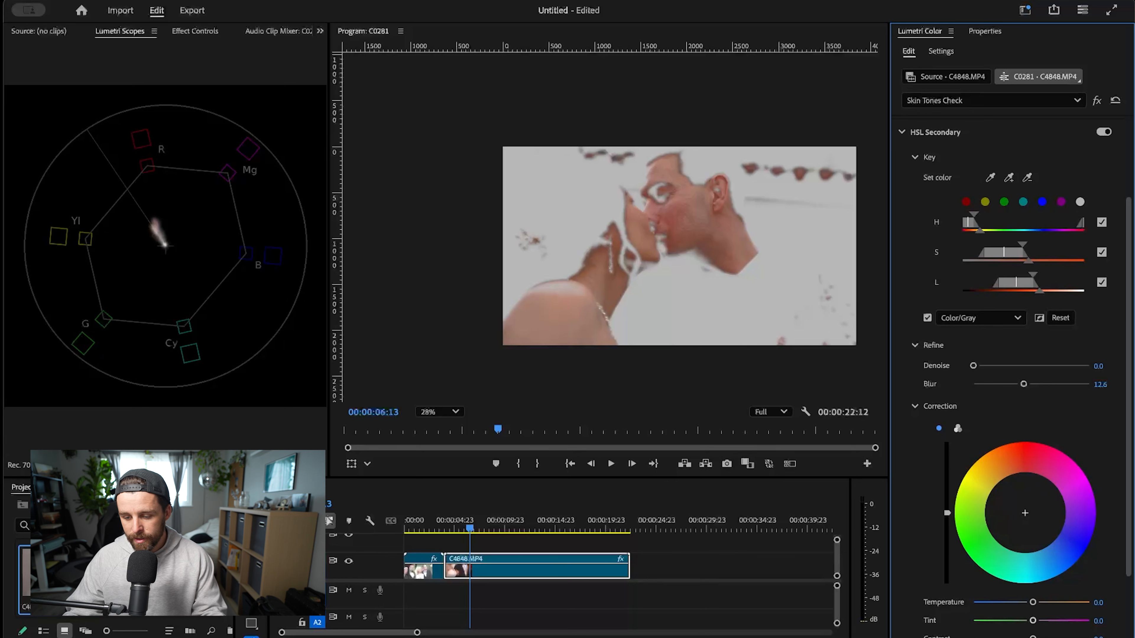
pyautogui.moveTo(1023, 519); pyautogui.dragTo(1025, 518)
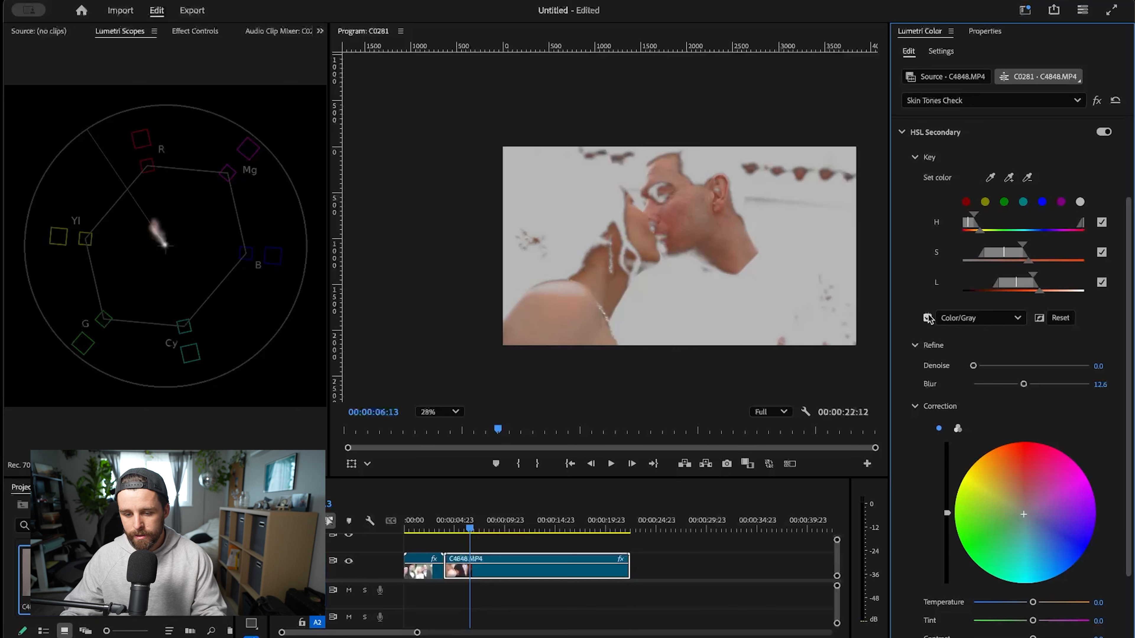
pyautogui.click(927, 318)
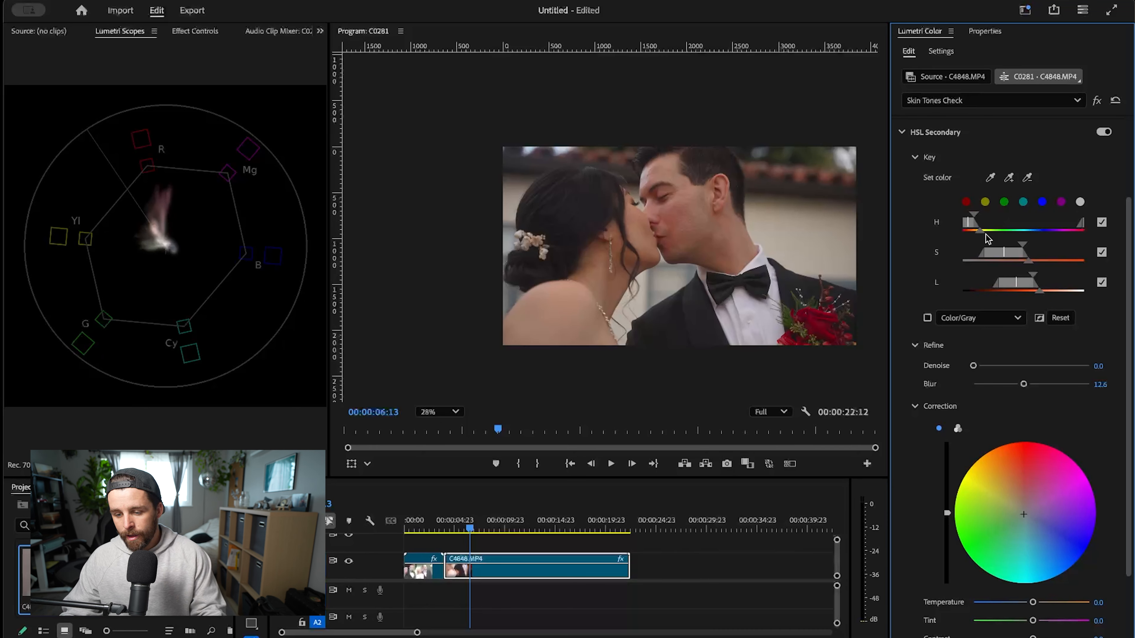
# - Examine the red rose boutonniere on the groom's lapel up close
pyautogui.scroll(3, 960, 214)
pyautogui.scroll(5, 786, 315)
pyautogui.moveTo(798, 311); pyautogui.dragTo(662, 219)
pyautogui.scroll(2, 727, 249)
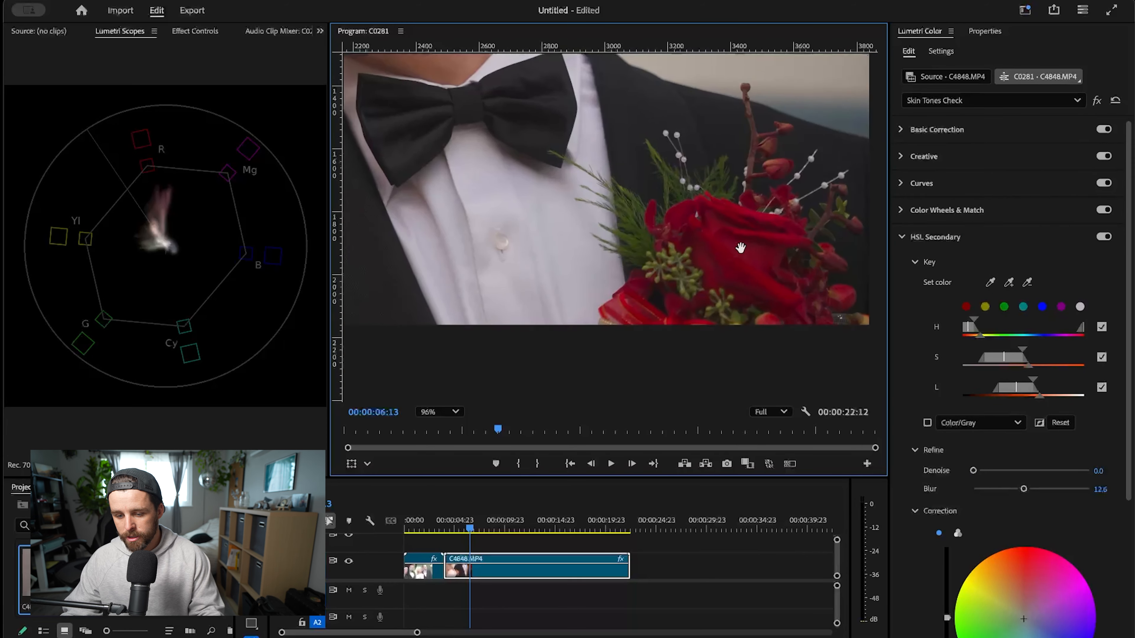
pyautogui.moveTo(736, 248); pyautogui.dragTo(704, 213)
pyautogui.scroll(3, 704, 213)
pyautogui.scroll(-3, 752, 301)
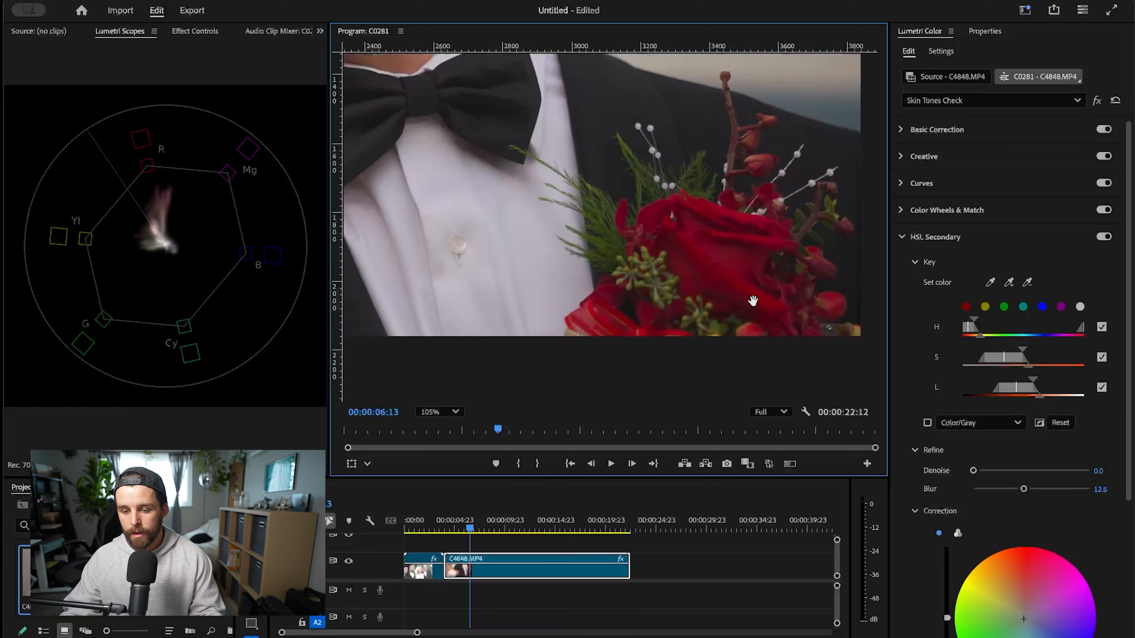
pyautogui.scroll(-4, 759, 298)
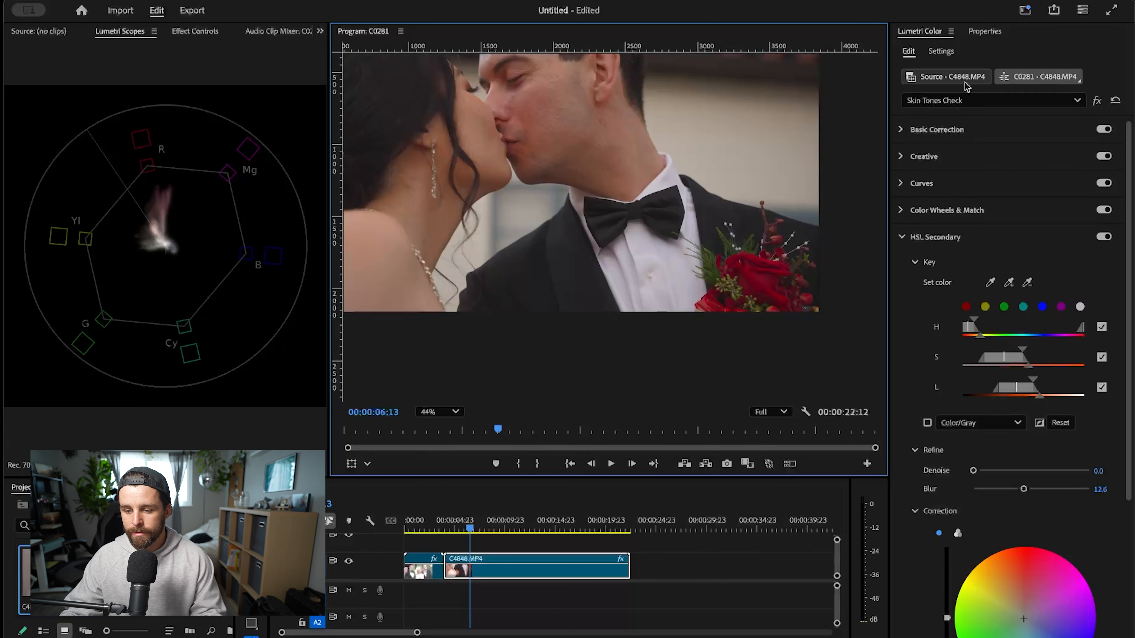
# - Add a third Lumetri Color effect to C4848.MP4 and rename it "Rose"
pyautogui.click(968, 104)
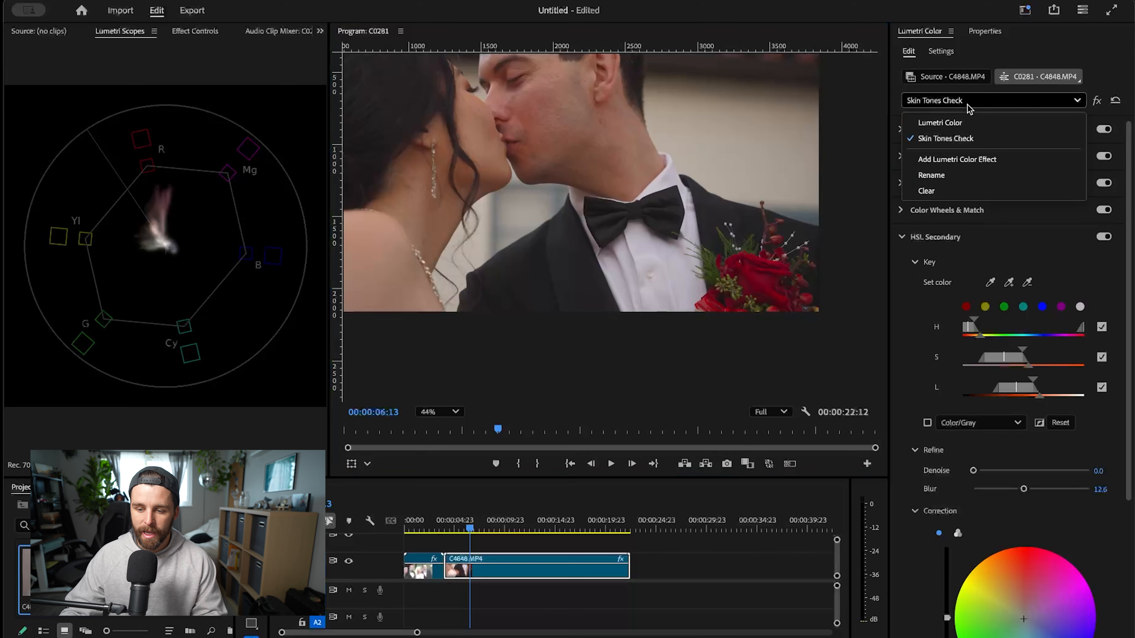
pyautogui.click(980, 160)
pyautogui.click(986, 103)
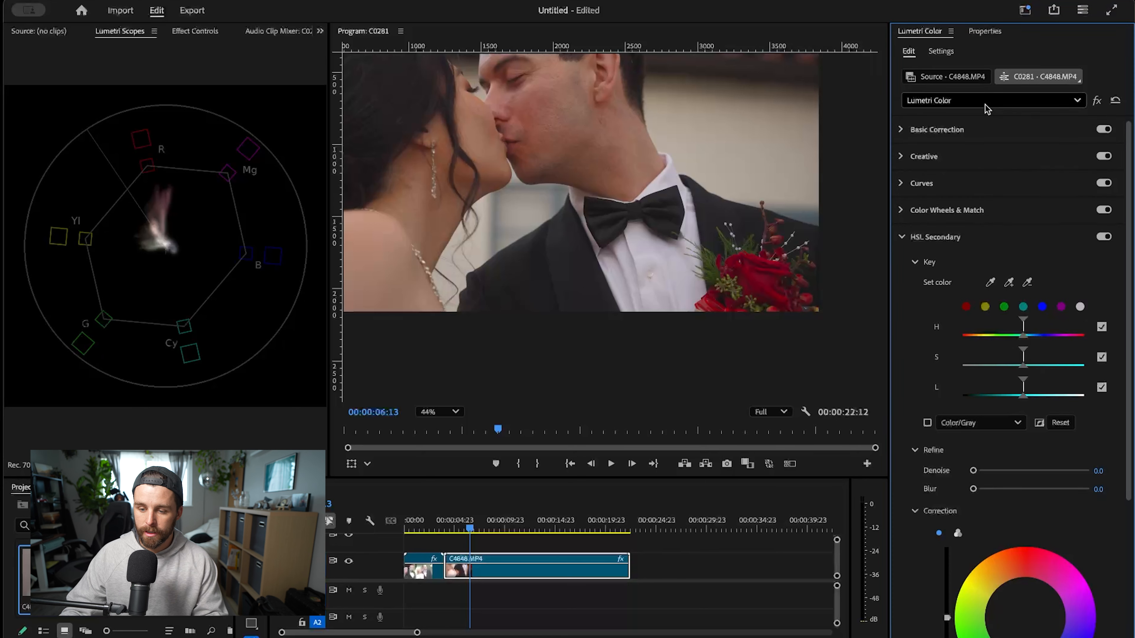
pyautogui.click(974, 190)
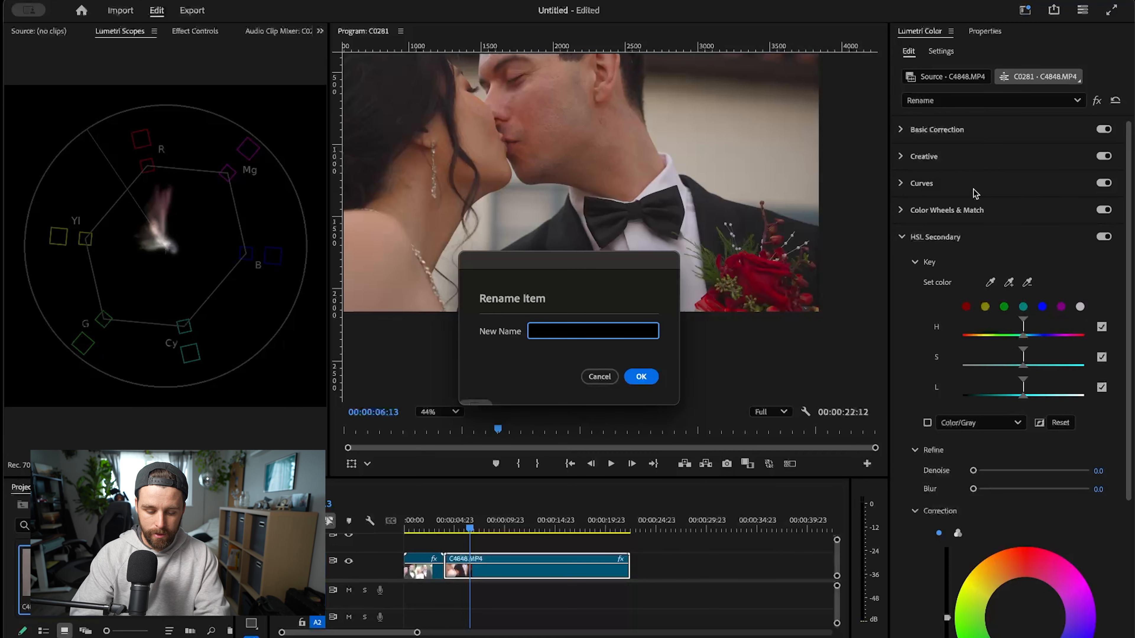
pyautogui.write('Rose')
pyautogui.press('Return')
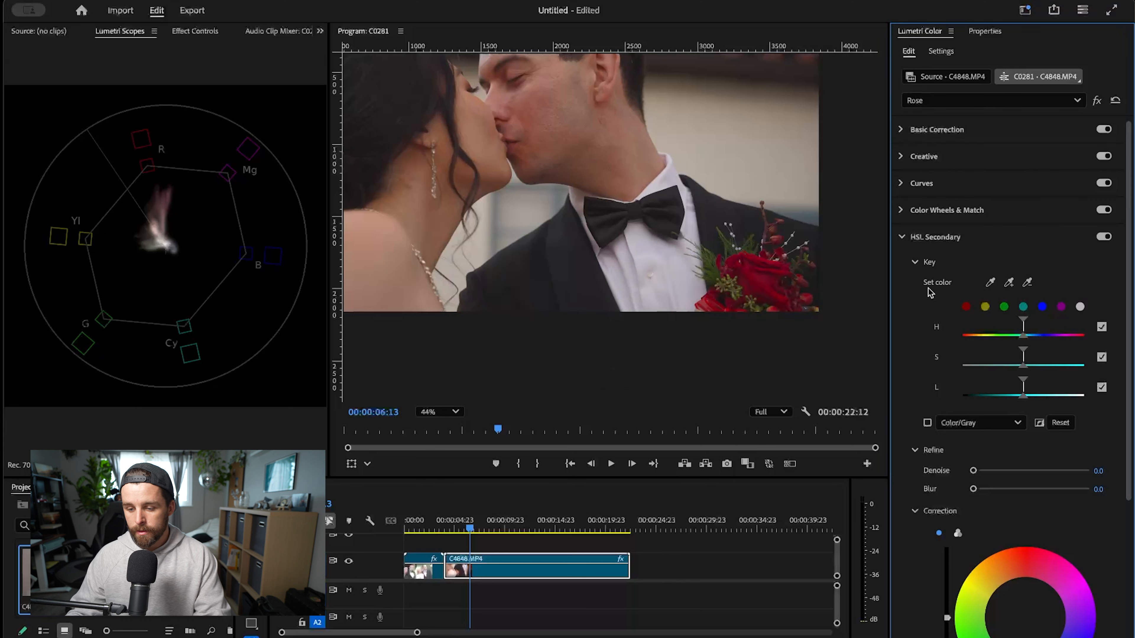
# - Key the red rose in HSL Secondary and widen its luminance and saturation ranges using the Color/Gray mask preview
pyautogui.click(990, 282)
pyautogui.click(753, 277)
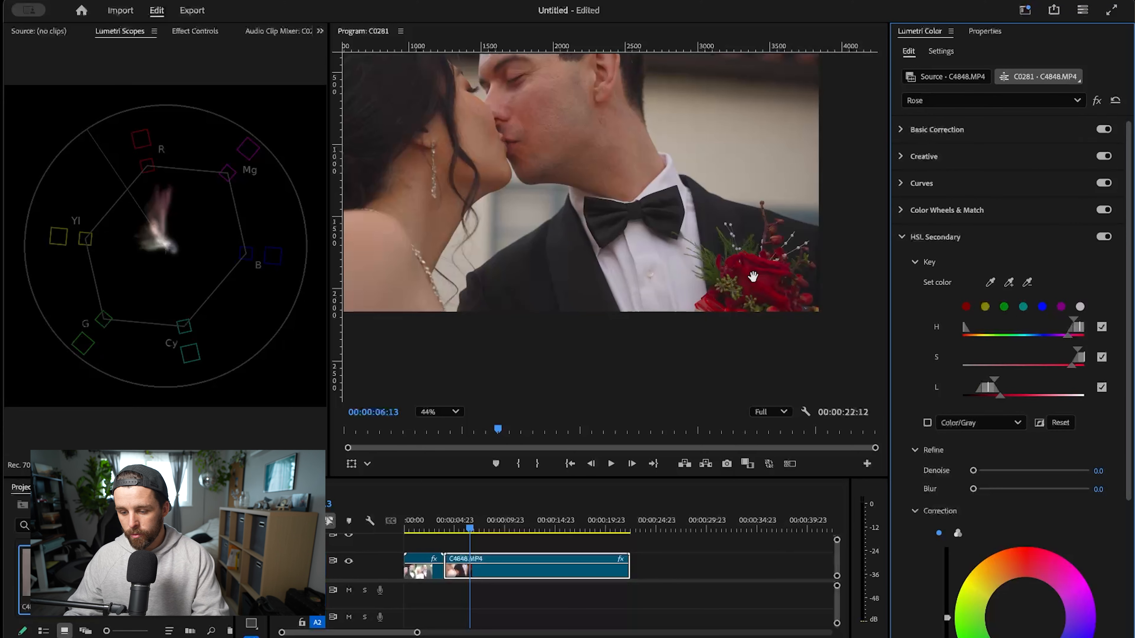
pyautogui.click(927, 423)
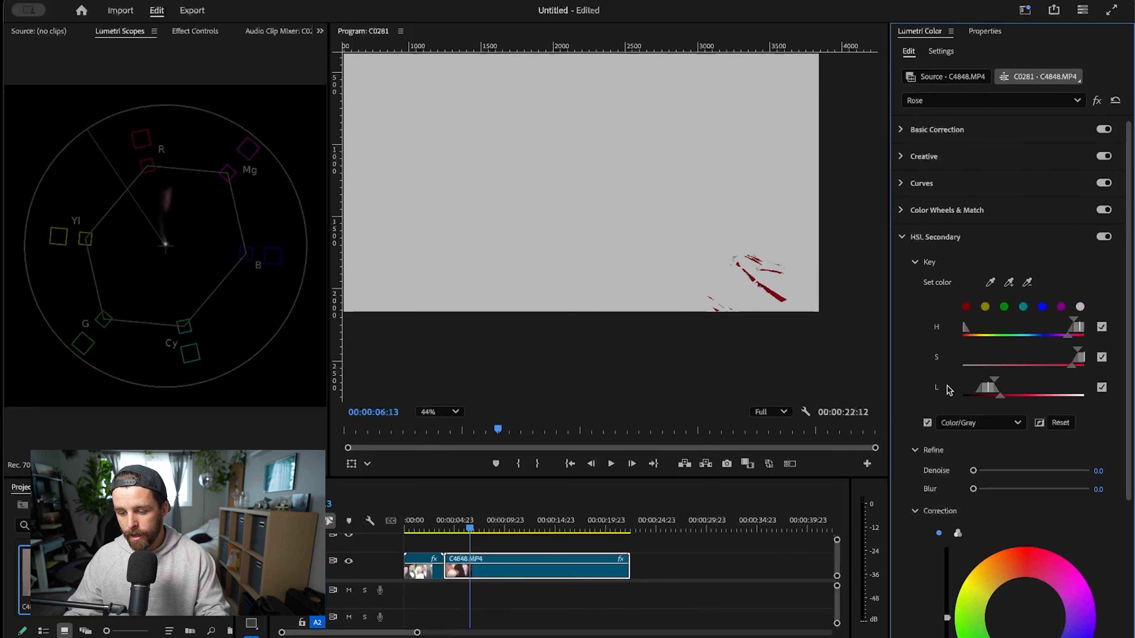
pyautogui.moveTo(991, 383); pyautogui.dragTo(1007, 383)
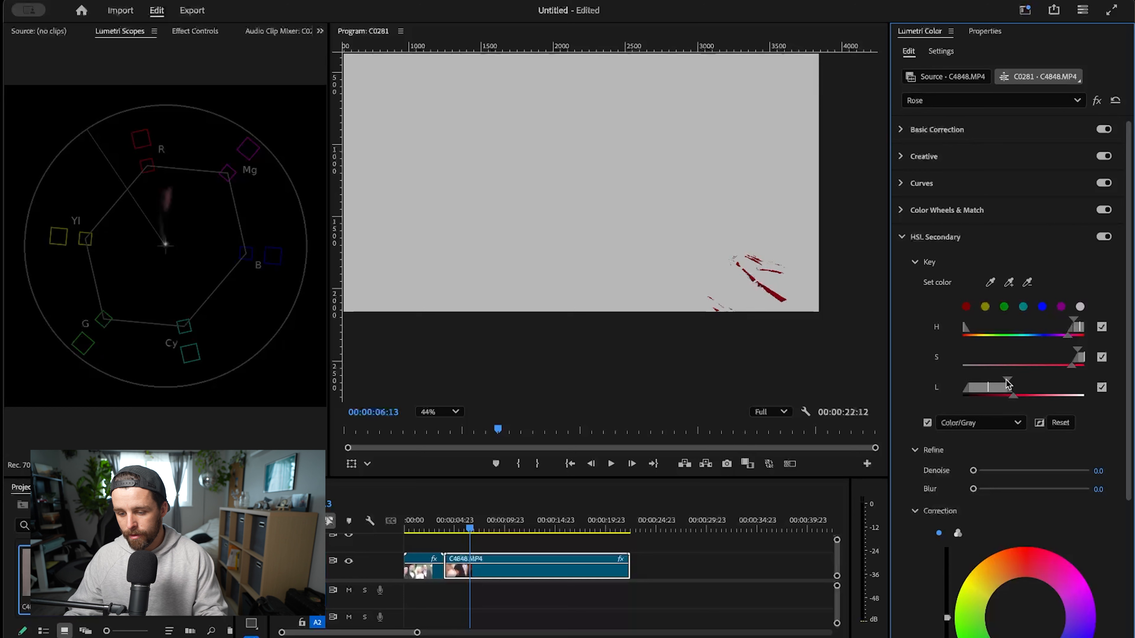
pyautogui.moveTo(1078, 351); pyautogui.dragTo(1057, 390)
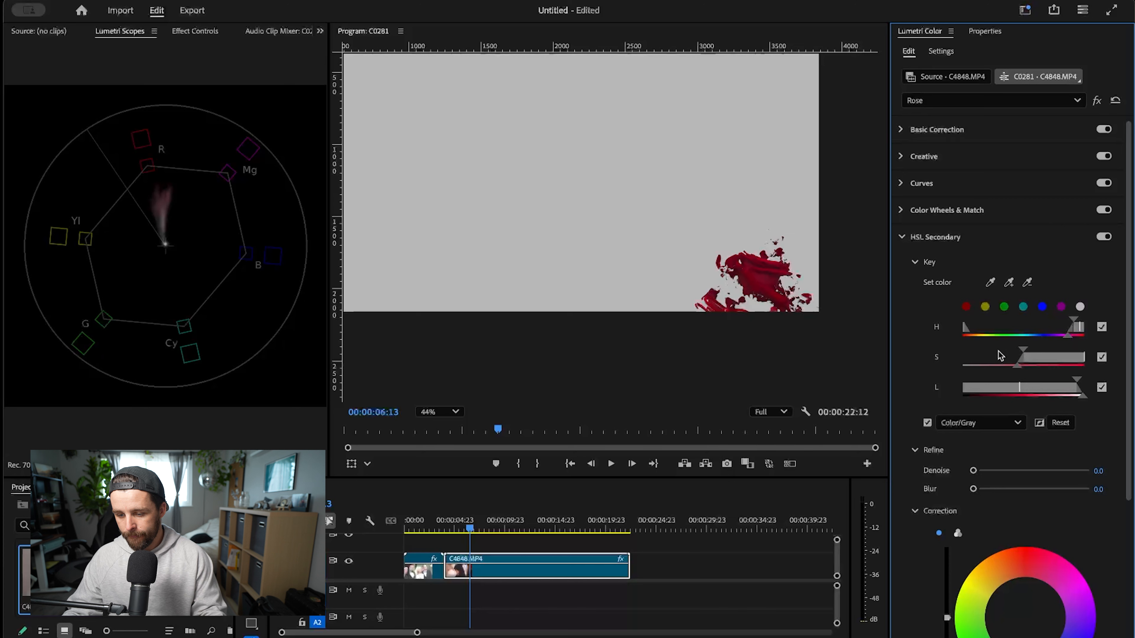
pyautogui.moveTo(1033, 353)
pyautogui.mouseDown()
pyautogui.moveTo(1015, 356)
pyautogui.moveTo(1039, 356)
pyautogui.mouseUp()
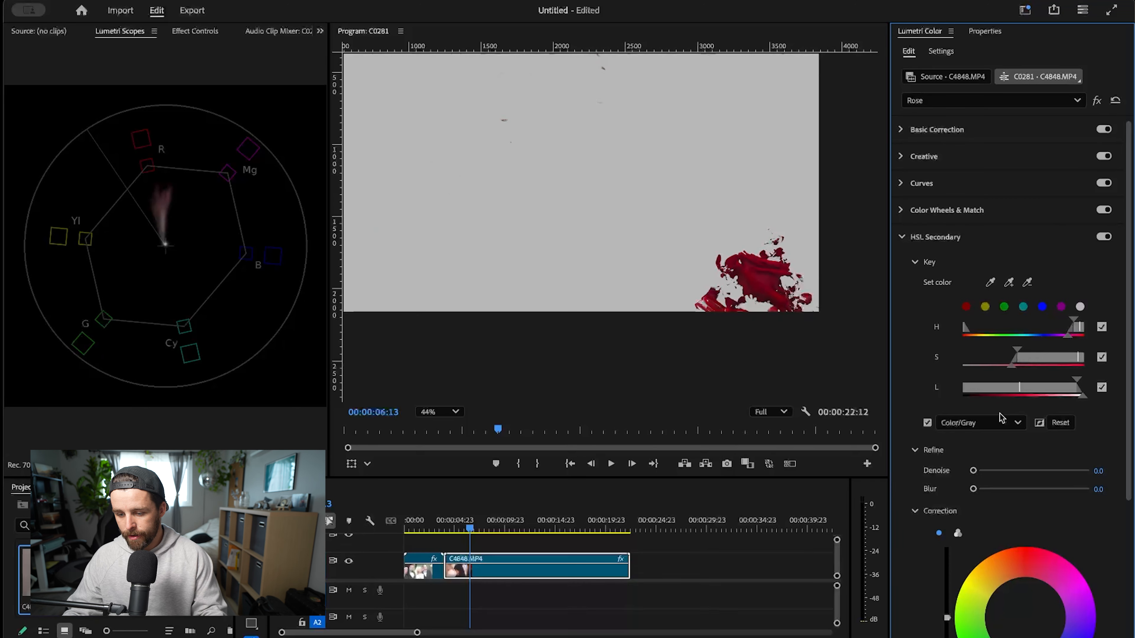
# - Set the rose key's Blur to 22.2 and lower its Saturation to 71.9, with the mask preview turned off
pyautogui.moveTo(1009, 489); pyautogui.dragTo(1060, 489)
pyautogui.scroll(-3, 797, 305)
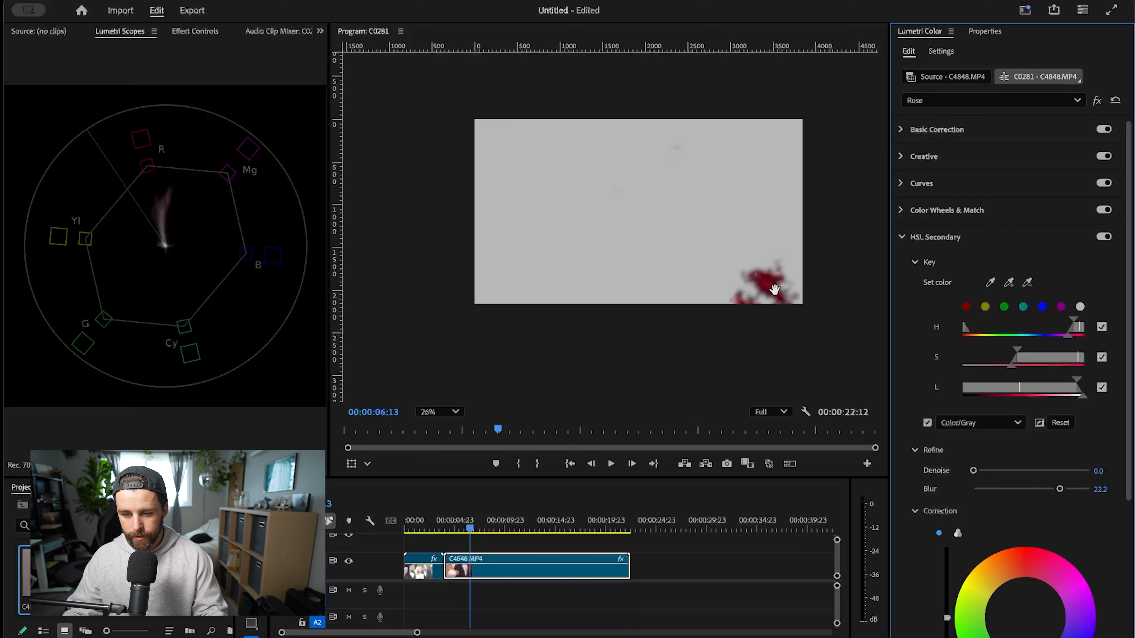
pyautogui.scroll(-5, 1050, 518)
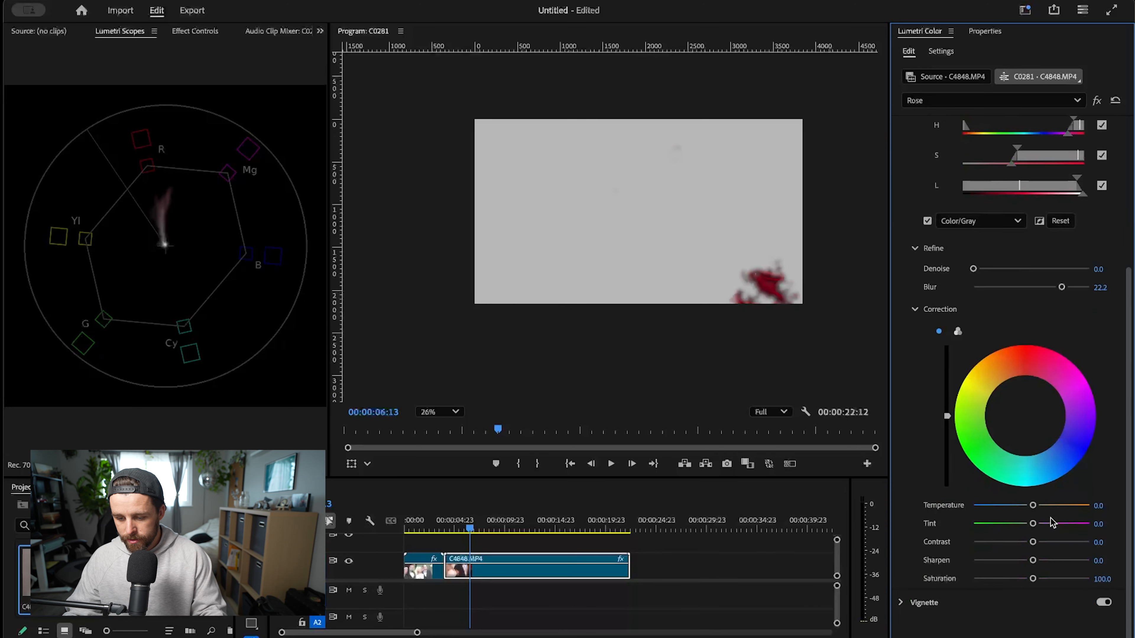
pyautogui.moveTo(1033, 579); pyautogui.dragTo(996, 579)
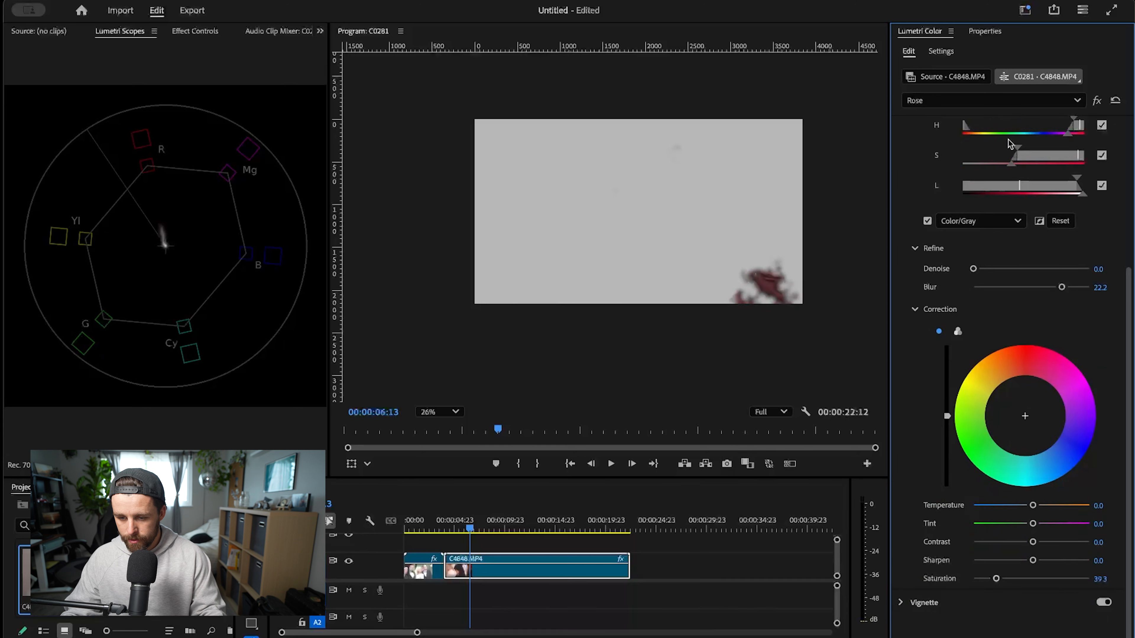
pyautogui.click(927, 221)
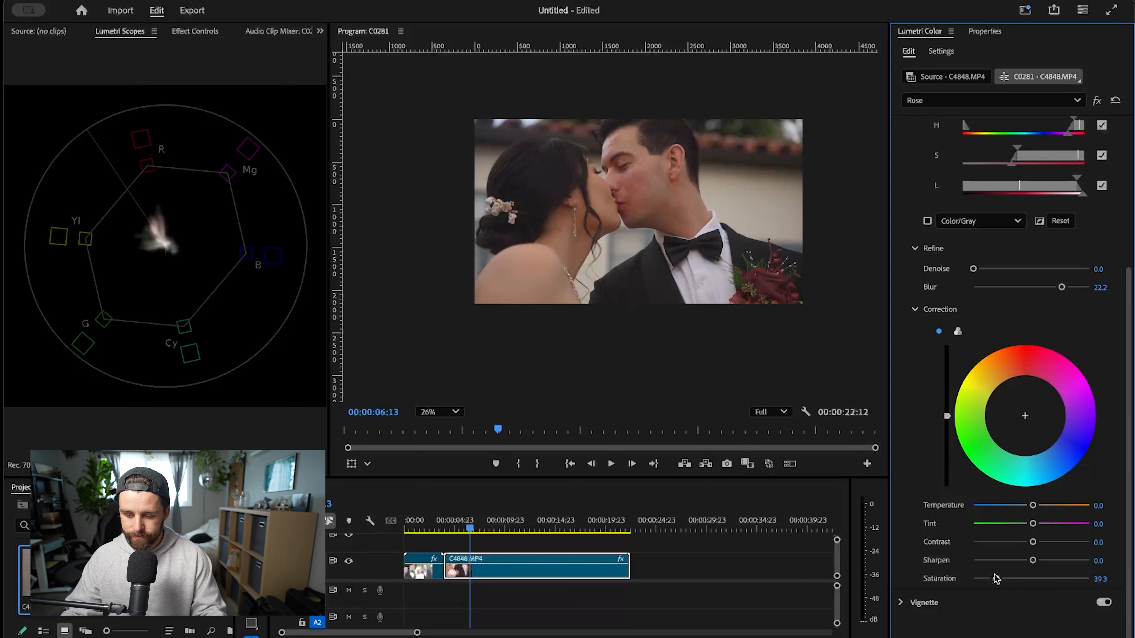
pyautogui.moveTo(994, 580); pyautogui.dragTo(1015, 580)
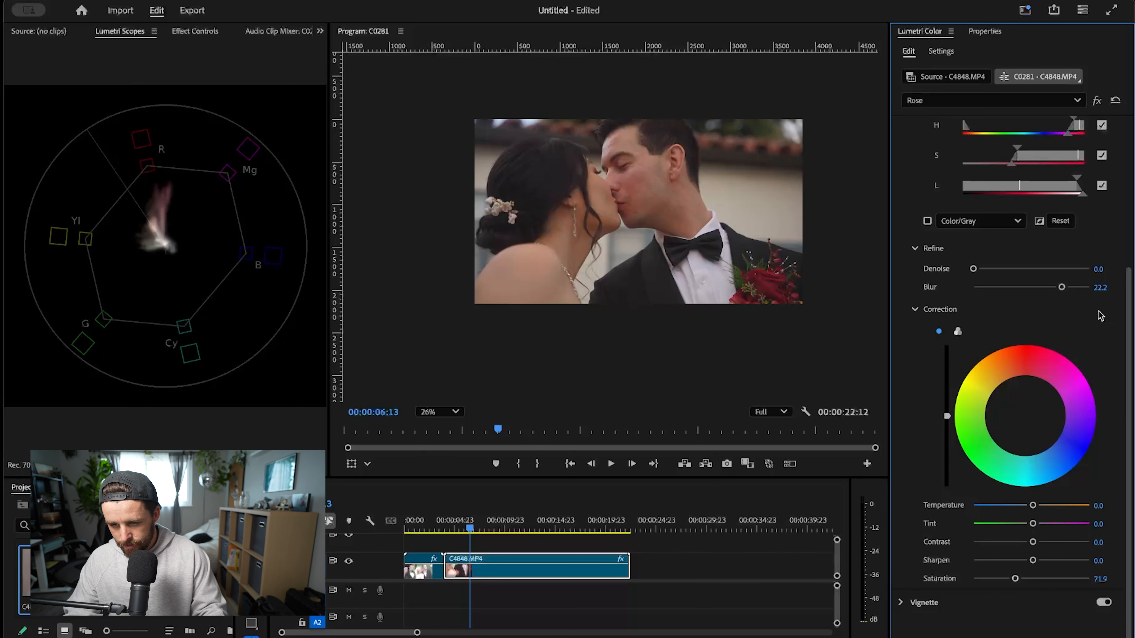
# - Compare the rose with HSL Secondary off and on, and examine the couple up close and in the full frame
pyautogui.scroll(3, 1082, 333)
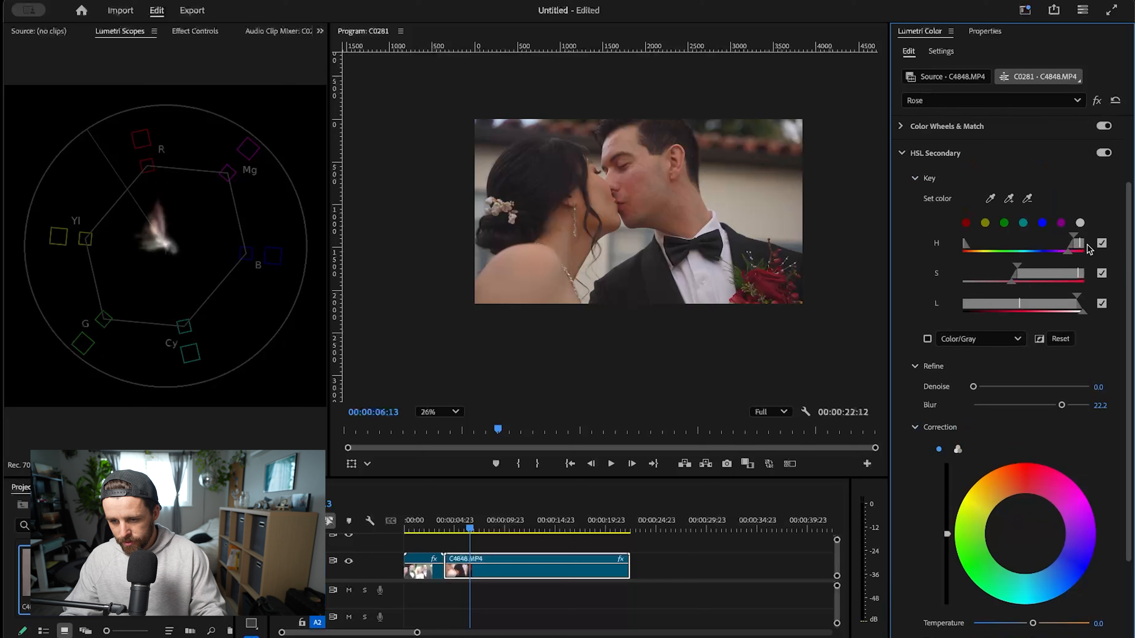
pyautogui.click(1103, 153)
pyautogui.click(1103, 153)
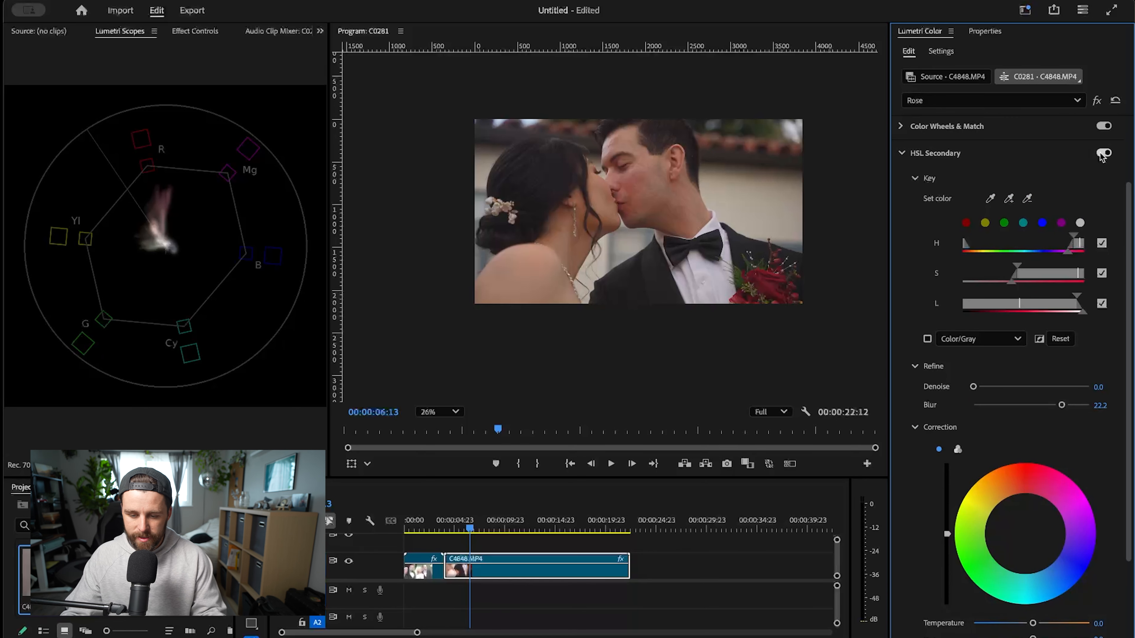
pyautogui.scroll(2, 623, 224)
pyautogui.scroll(3, 622, 224)
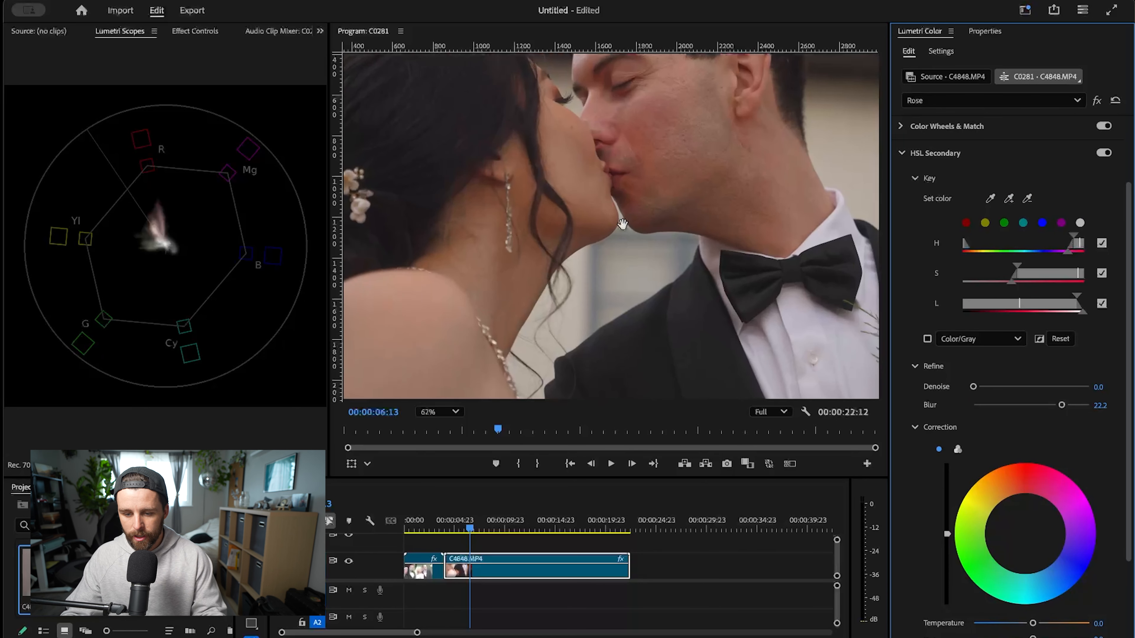
pyautogui.scroll(-4, 624, 223)
pyautogui.moveTo(653, 229); pyautogui.dragTo(627, 240)
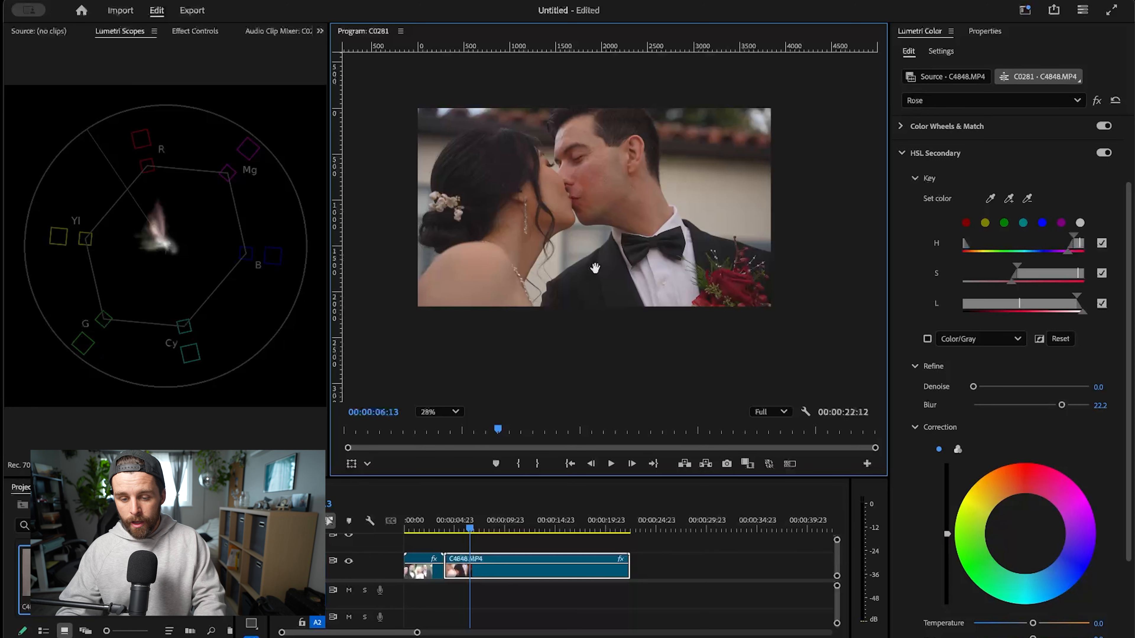
pyautogui.scroll(-1, 622, 290)
# - Review the Lumetri effects on the clip and inspect the groom's face and the rose up close
pyautogui.click(943, 103)
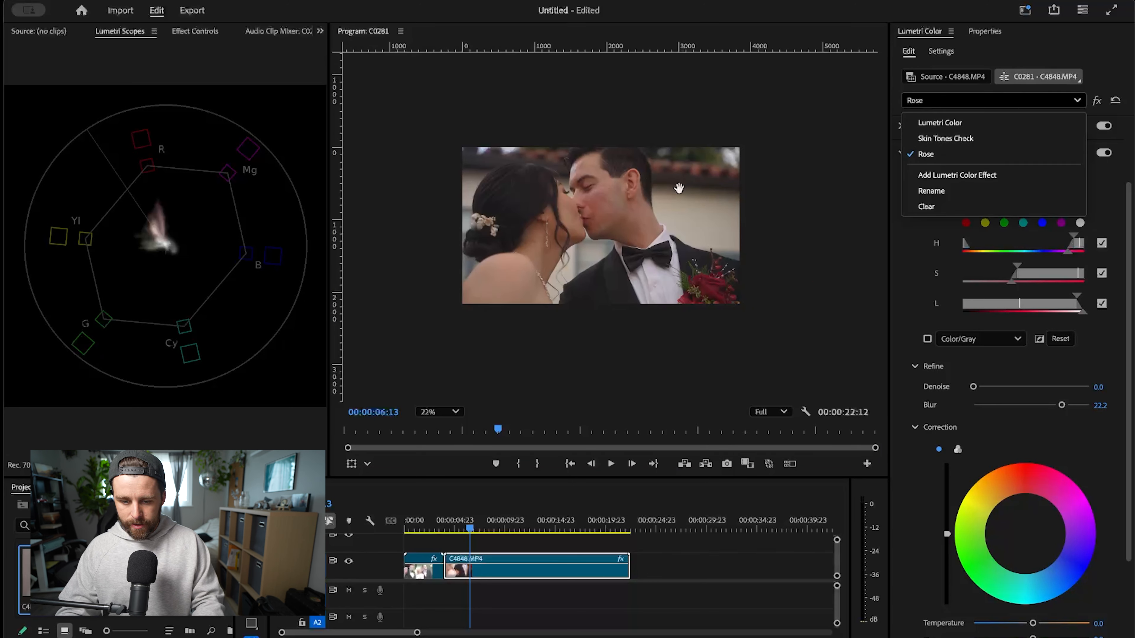
pyautogui.click(679, 188)
pyautogui.scroll(4, 682, 195)
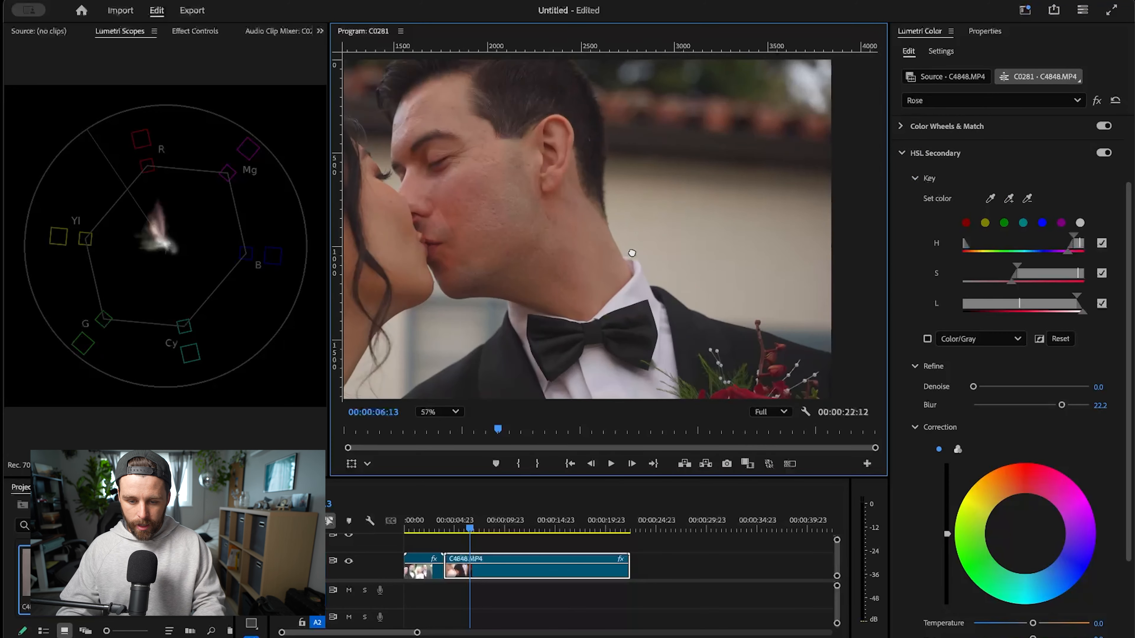
pyautogui.moveTo(632, 253); pyautogui.dragTo(732, 102)
pyautogui.scroll(-1, 731, 102)
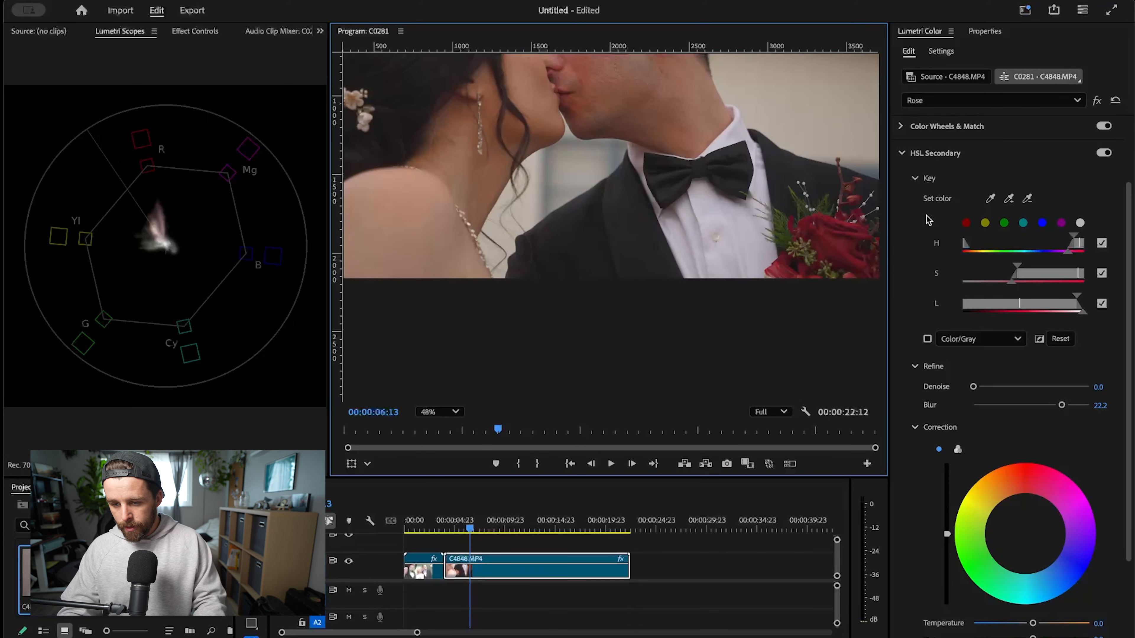
# - Set the Rose effect's Basic Correction Shadows to -15.7 and return the playhead to the start of the sequence
pyautogui.scroll(3, 924, 156)
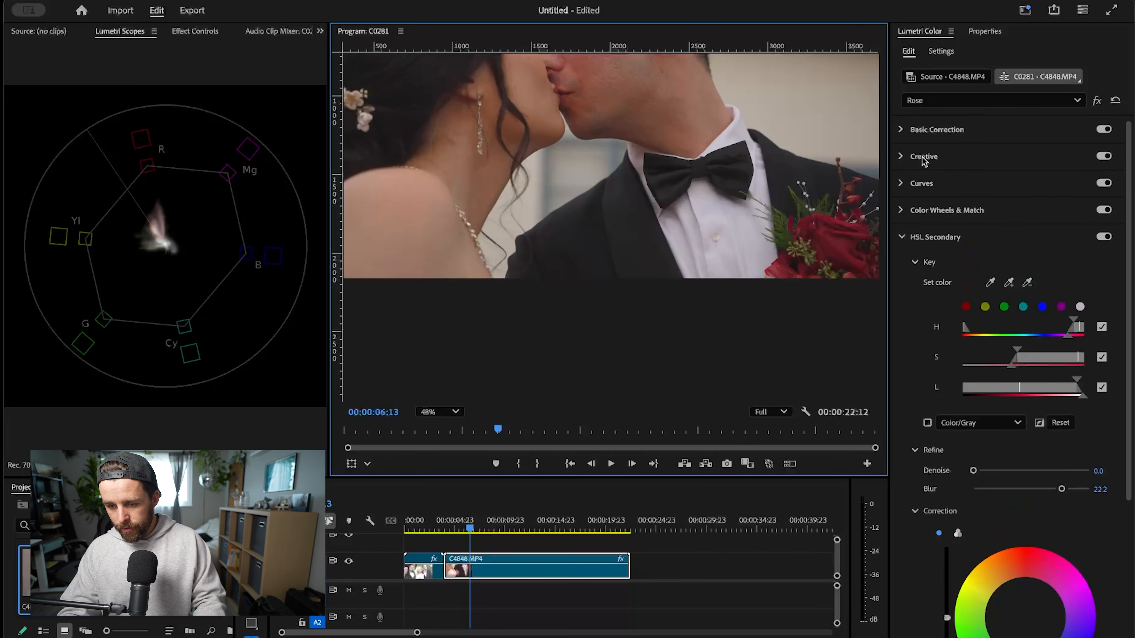
pyautogui.click(901, 130)
pyautogui.moveTo(1032, 410); pyautogui.dragTo(1015, 410)
pyautogui.scroll(-2, 725, 220)
pyautogui.scroll(-2, 726, 220)
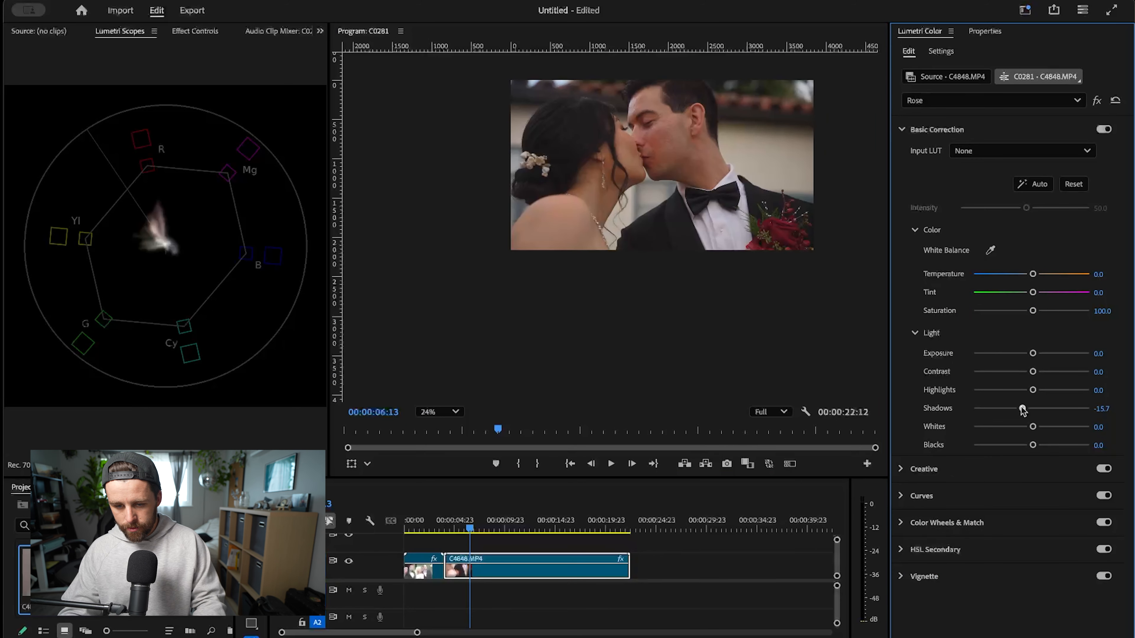
pyautogui.moveTo(534, 530); pyautogui.dragTo(402, 553)
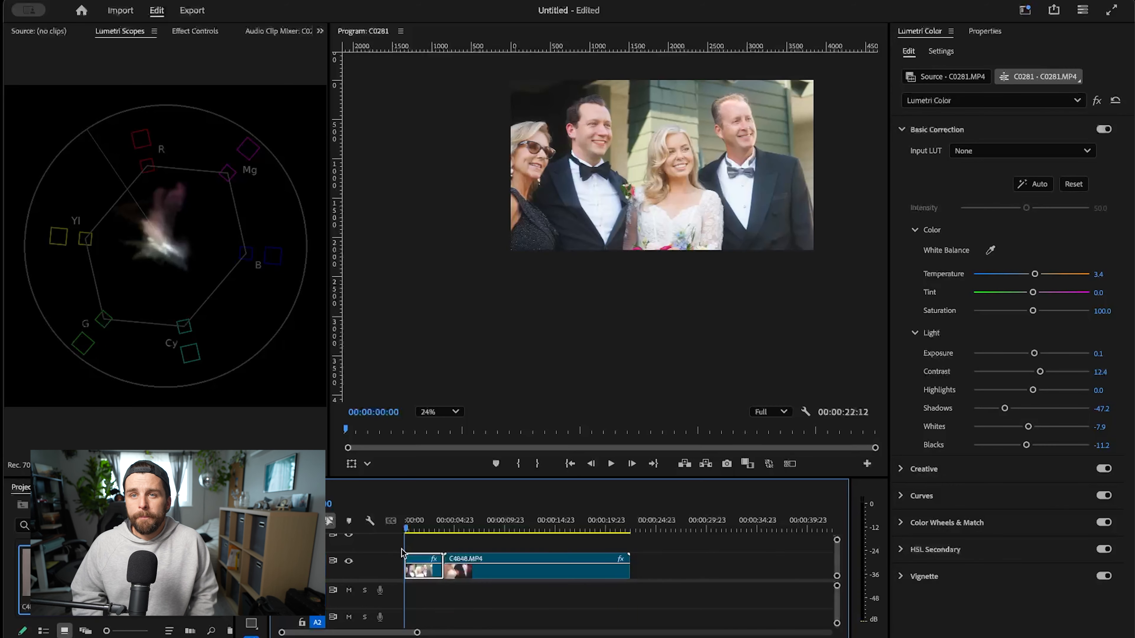